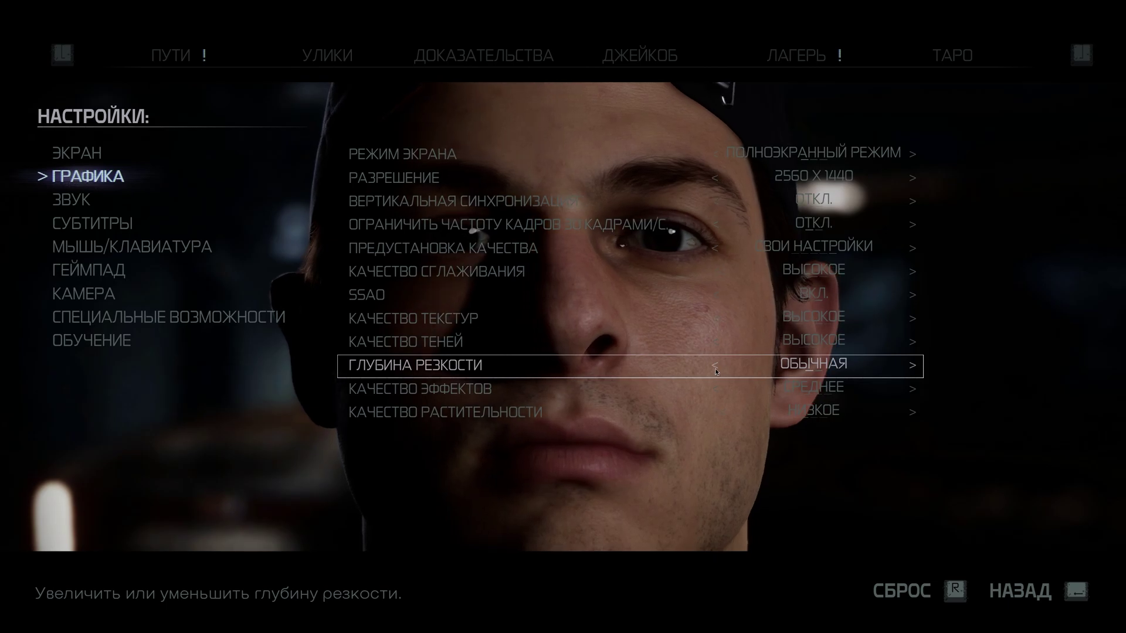
- Set the effects quality (Качество эффектов) to Высокое, cycling through the levels up to Ультра
click(715, 369)
click(912, 389)
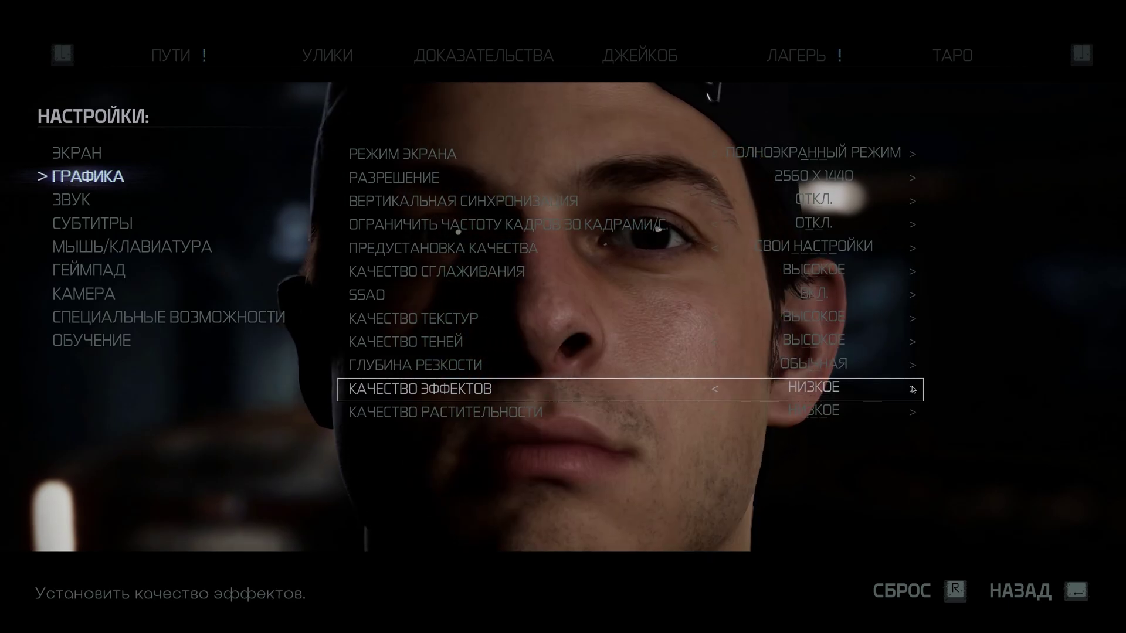
click(912, 389)
click(913, 389)
click(913, 389)
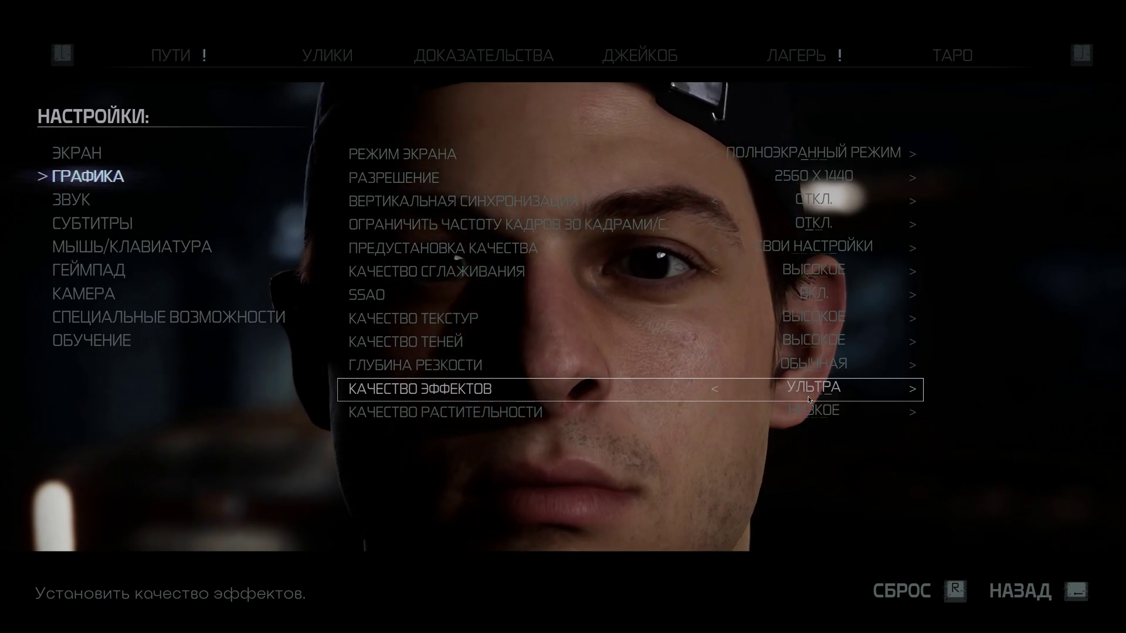
scroll(813, 399, down, 1)
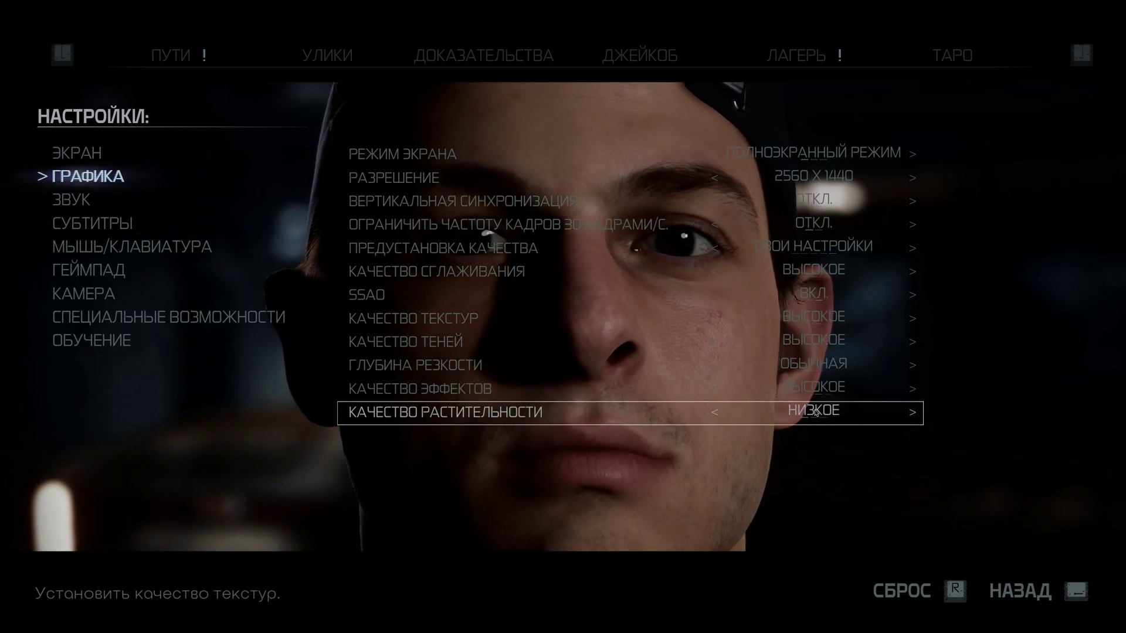
- Cycle the vegetation quality (Качество растительности) through Низкое, Среднее and Высокое, finishing by lowering it two levels from Высокое
click(912, 413)
click(913, 414)
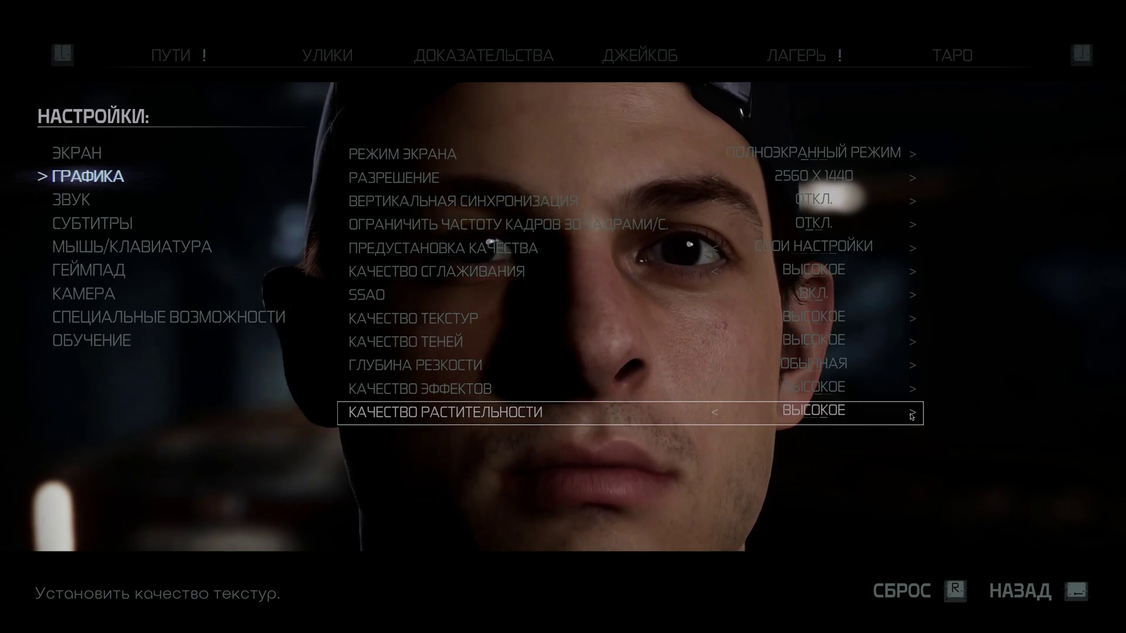
click(912, 413)
click(912, 413)
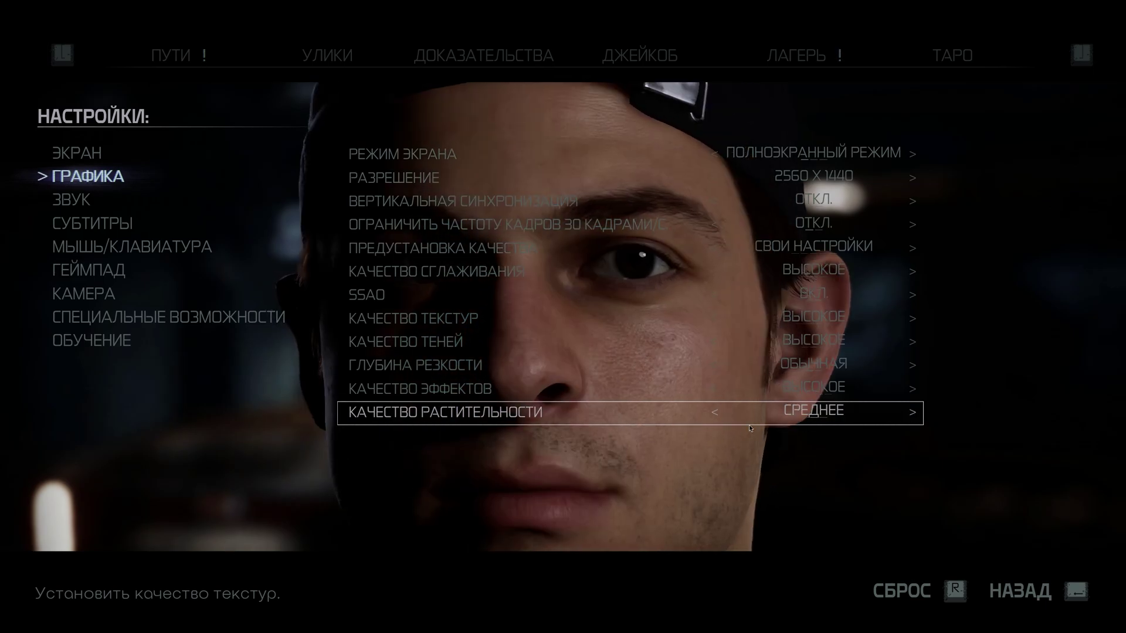
click(912, 413)
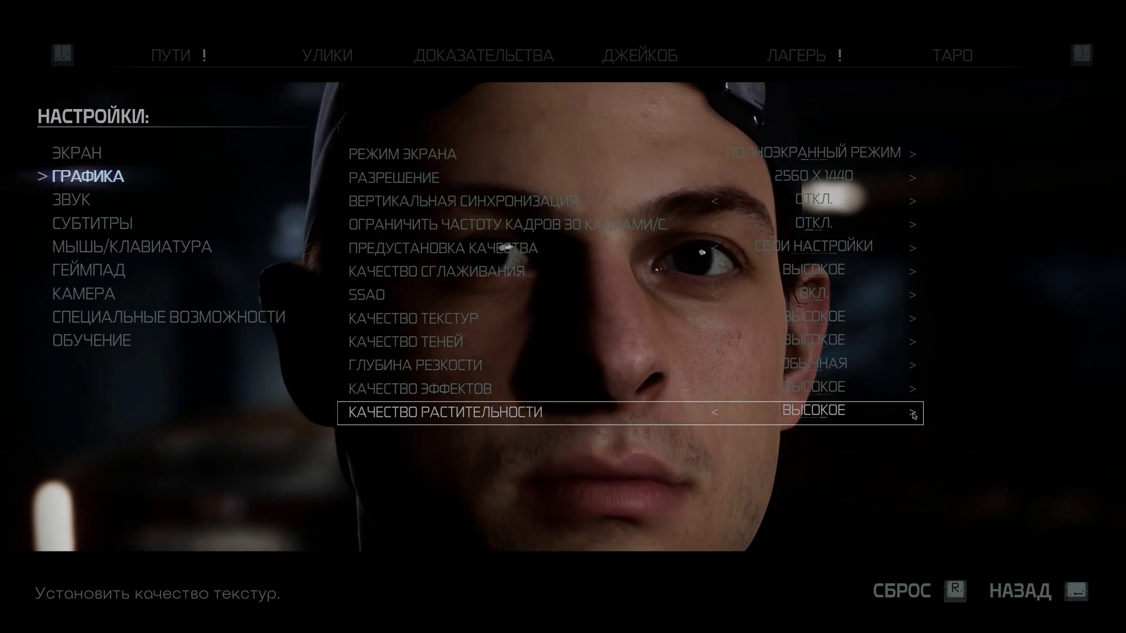
click(715, 413)
click(714, 413)
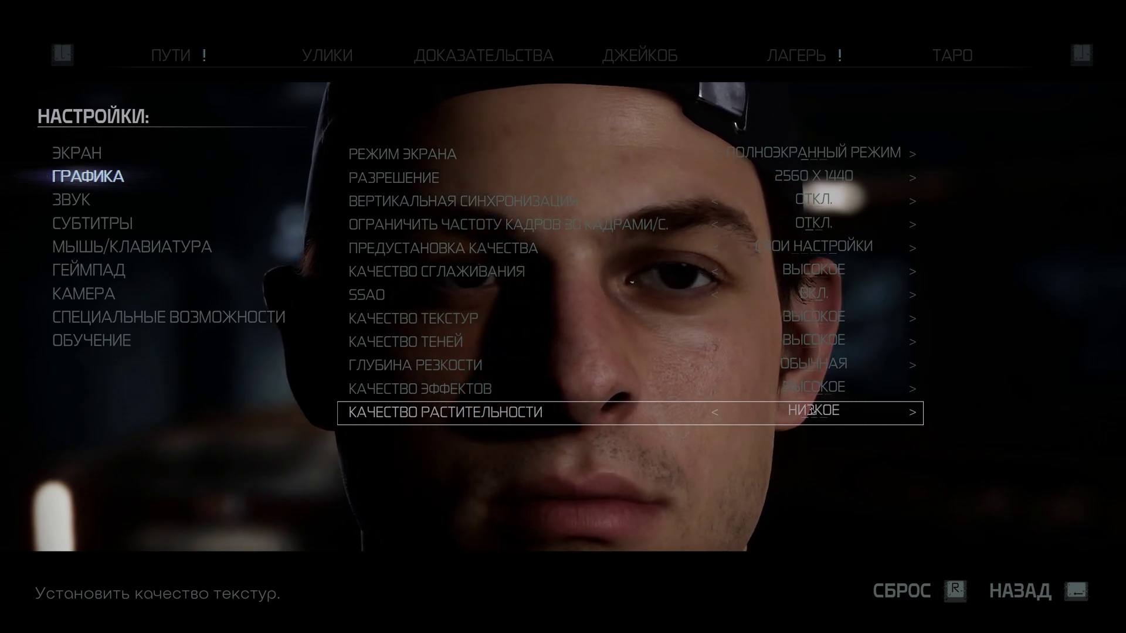
click(911, 413)
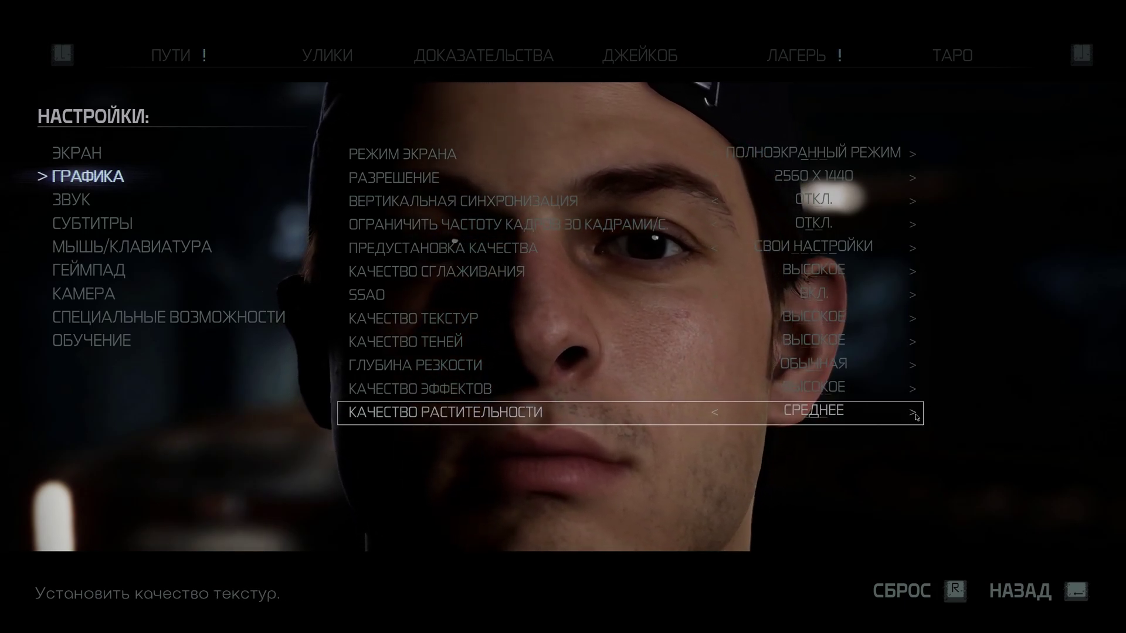
click(910, 413)
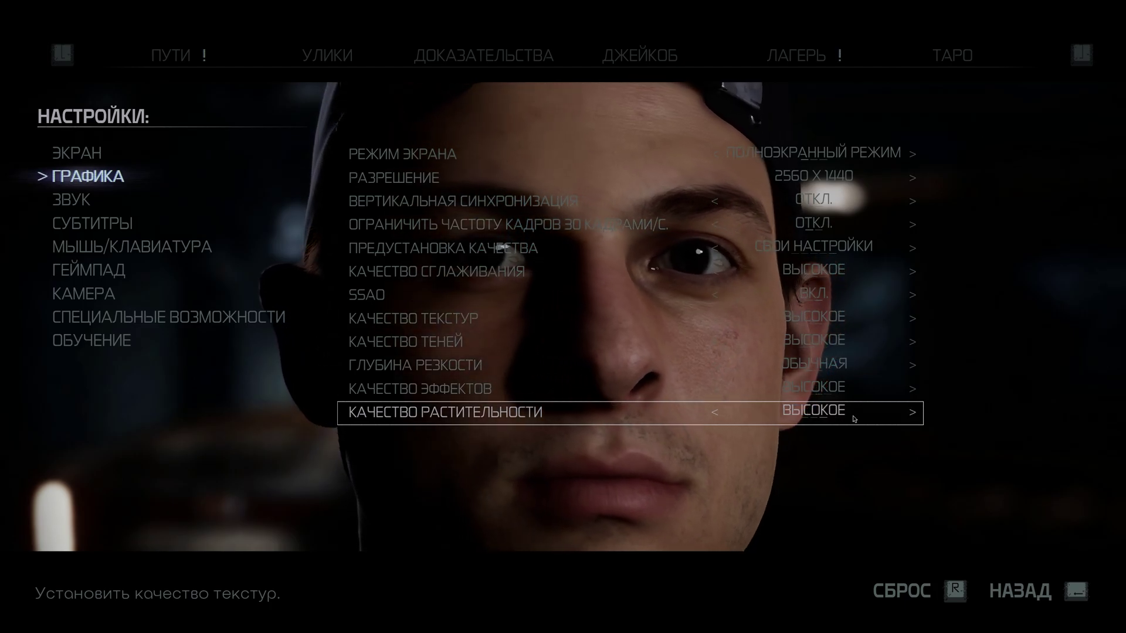
click(717, 414)
click(717, 413)
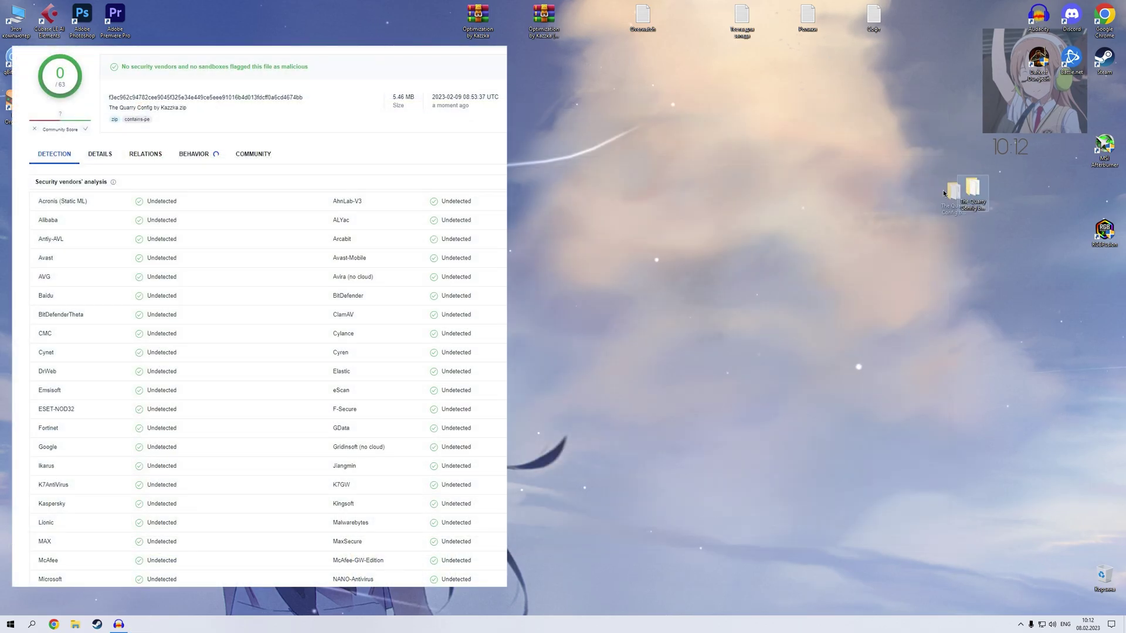
- Look over the Конфиг, Настройка Видеокарты, Очистка and Твики Реестра folders and the MSI Mode utility in the extracted The Quarry config folder
drag(727, 133, 426, 184)
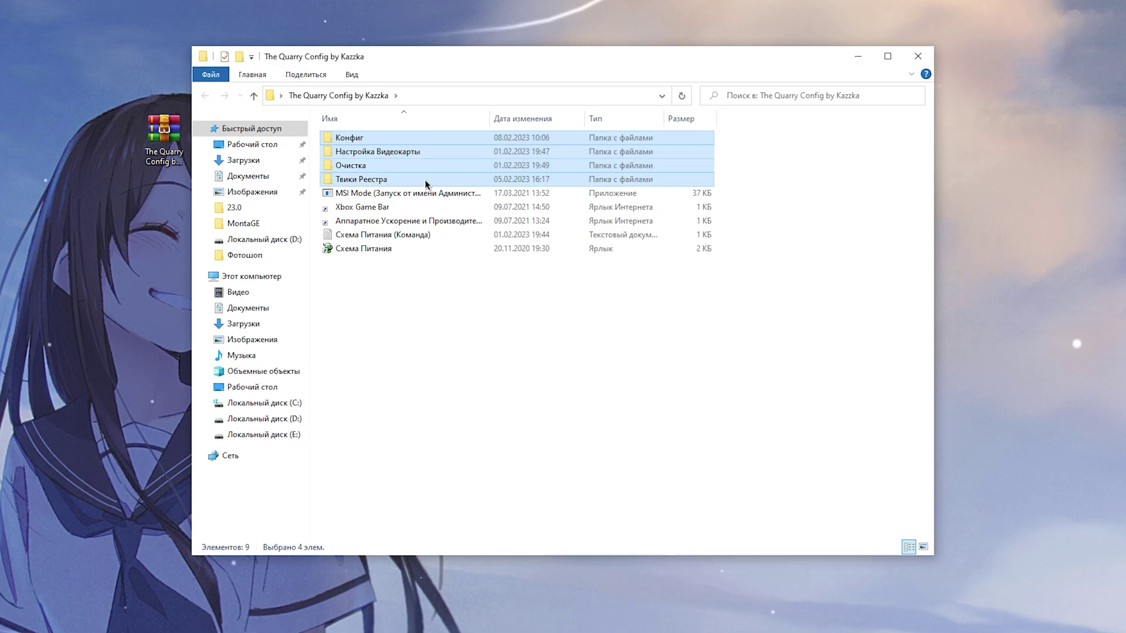
click(371, 140)
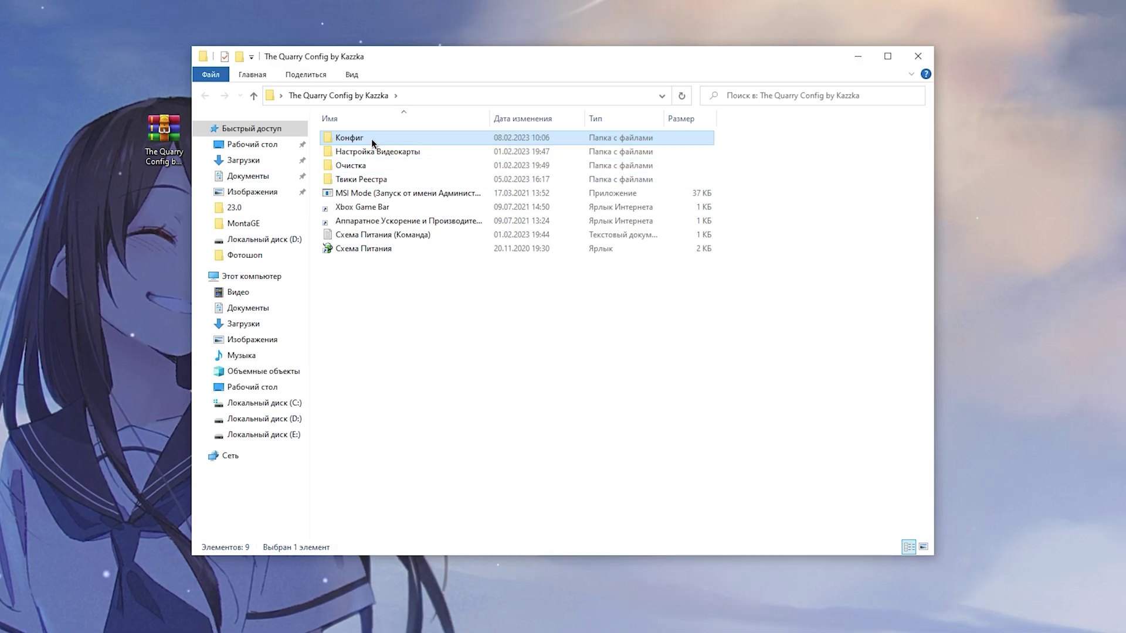
click(376, 151)
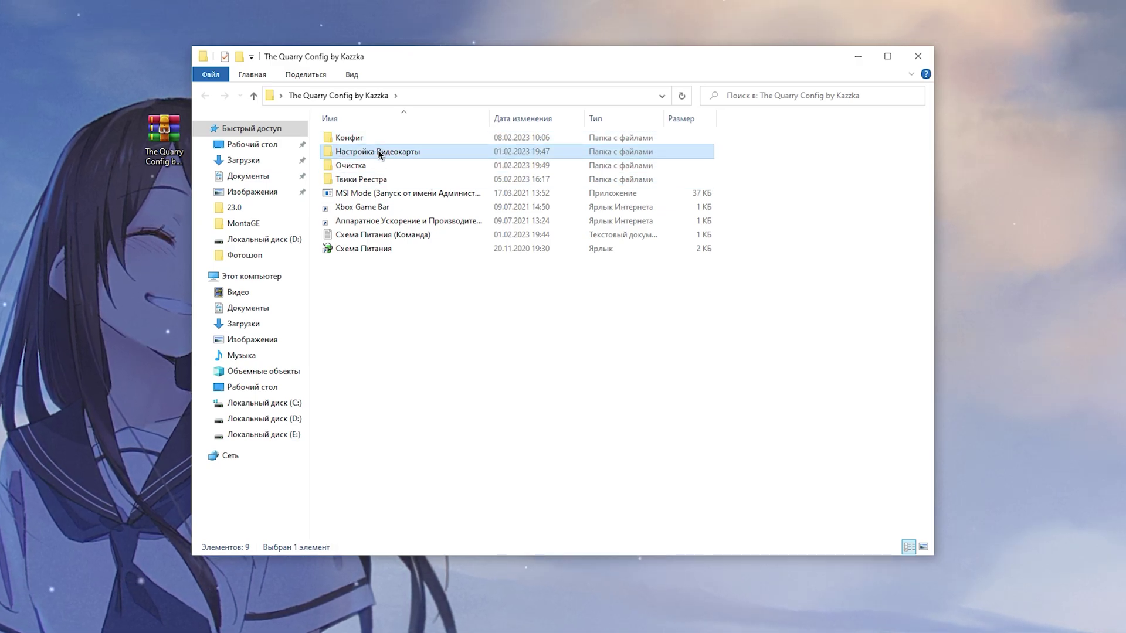
click(378, 166)
click(369, 177)
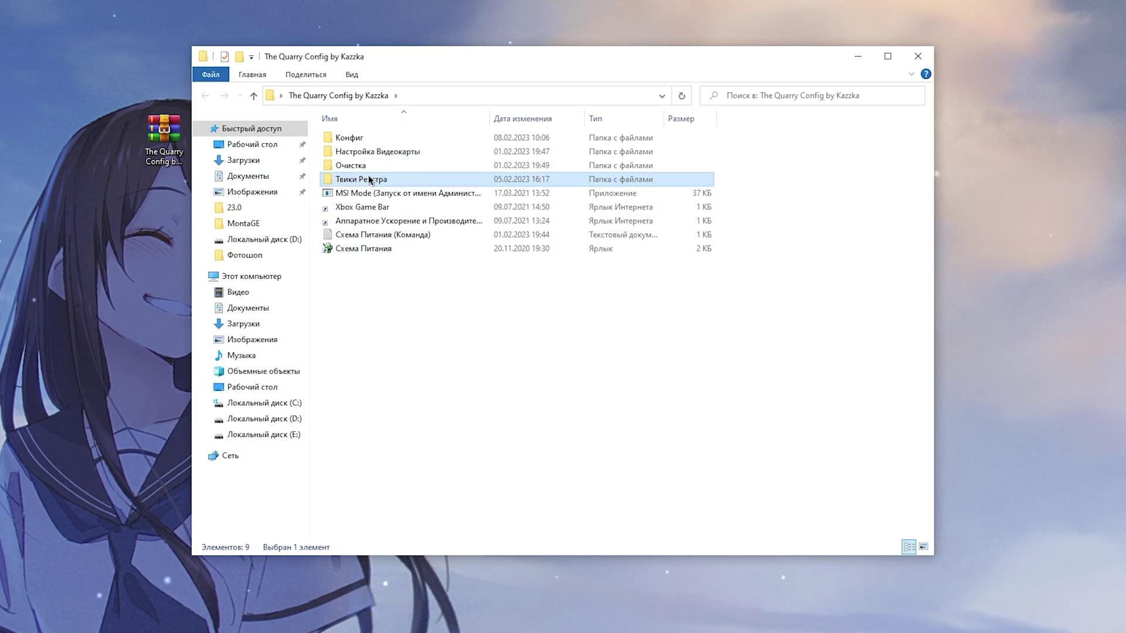
click(370, 195)
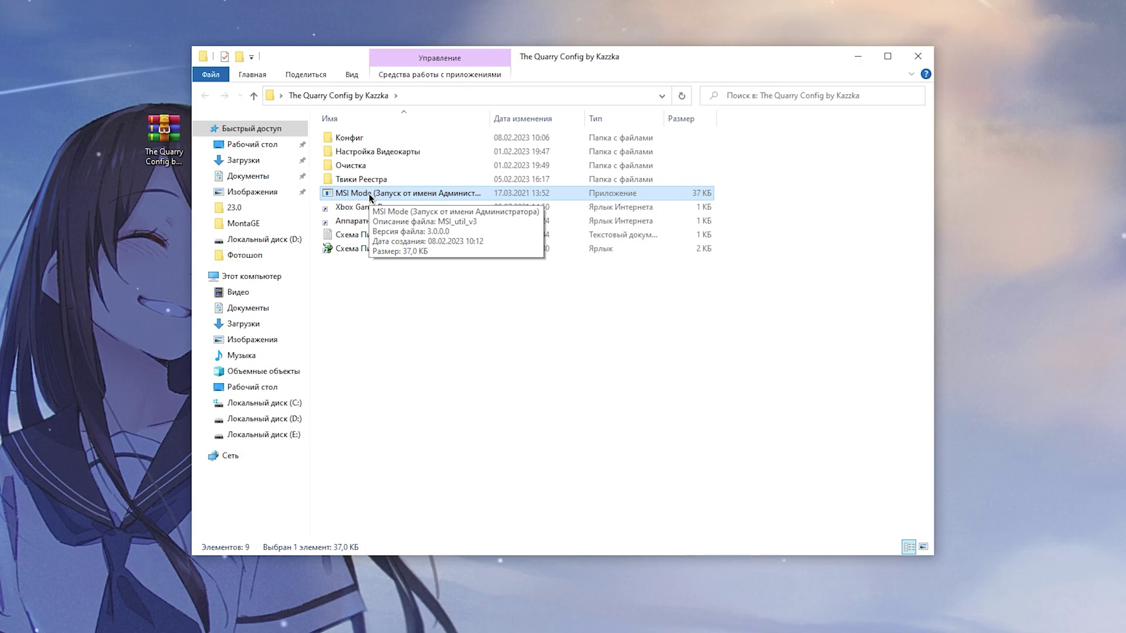
- Open the text file Схема Питания (Команда) and copy its powercfg -duplicatescheme command line
click(329, 236)
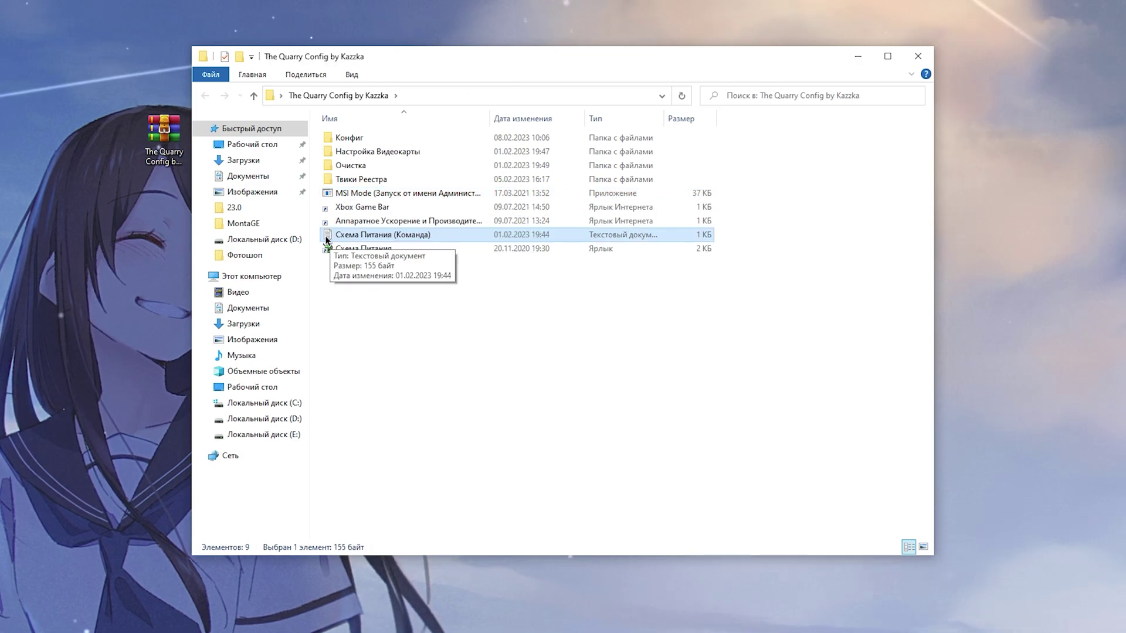
double_click(433, 231)
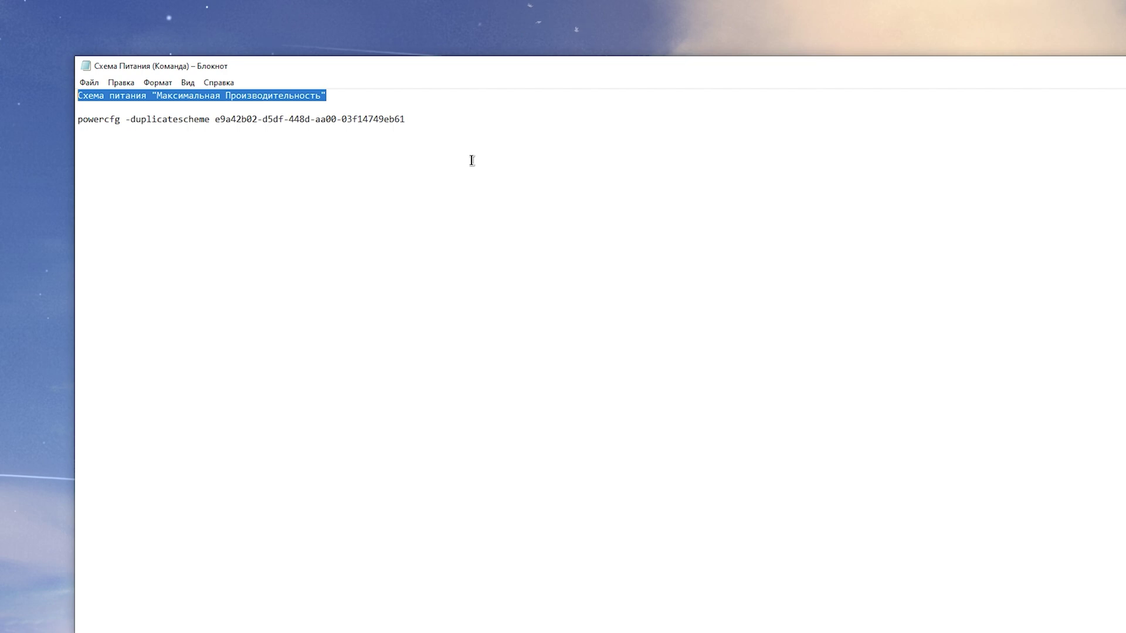
drag(446, 130, 50, 150)
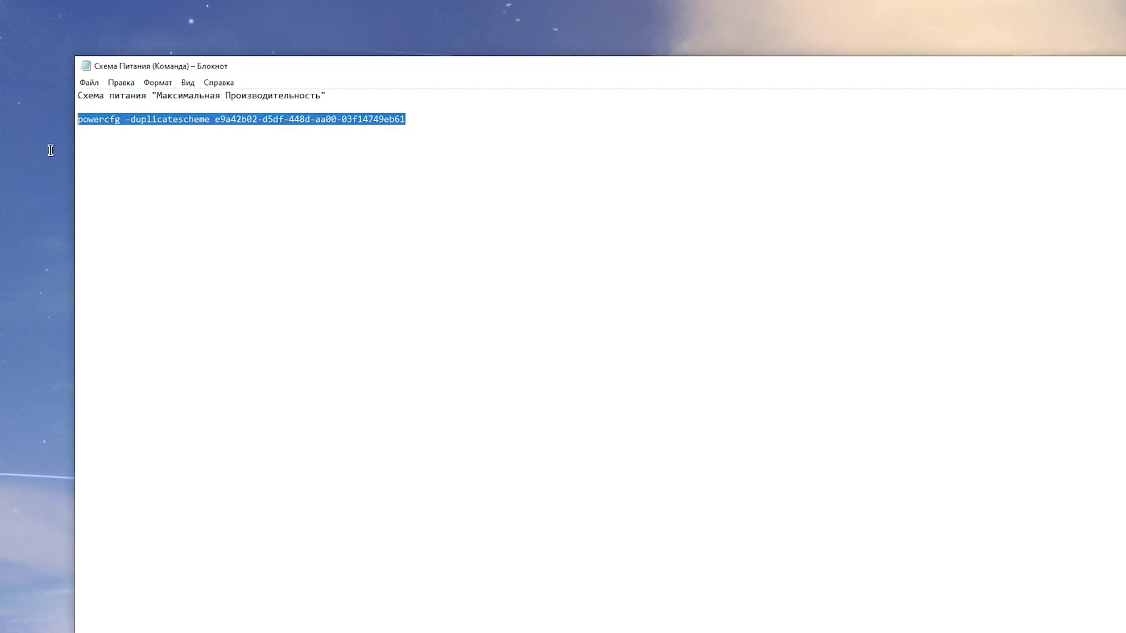
right_click(191, 121)
click(231, 166)
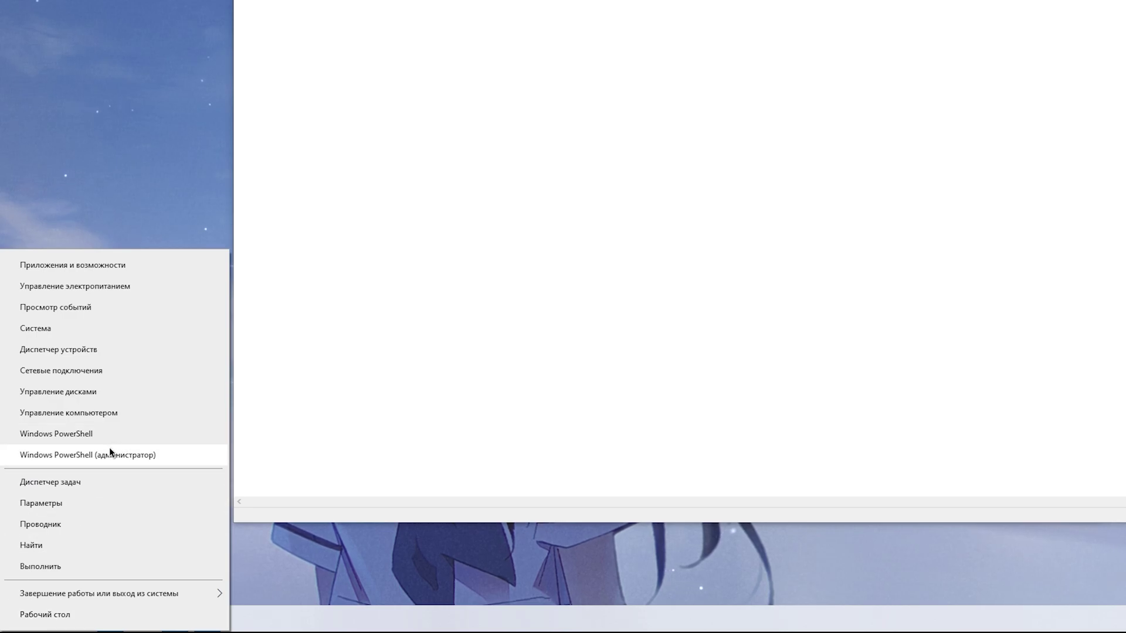
- Run powercfg -duplicatescheme e9a42b02-d5df-448d-aa00-03f14749eb61 in Windows PowerShell as administrator and return to the config folder
click(109, 452)
click(495, 392)
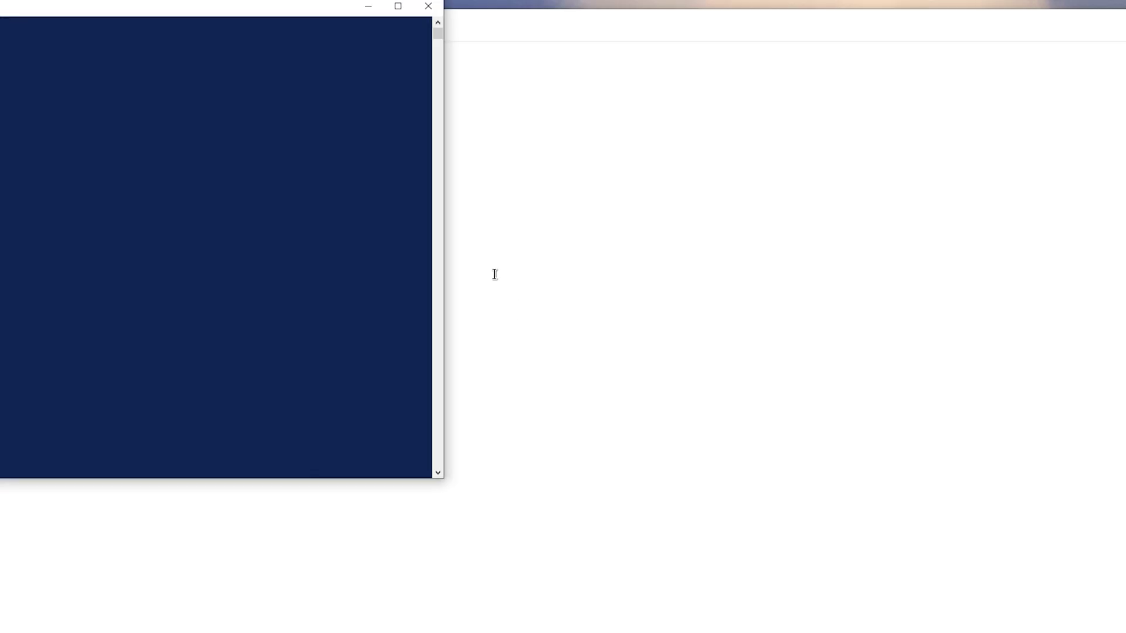
drag(241, 16, 650, 108)
key(ctrl+v)
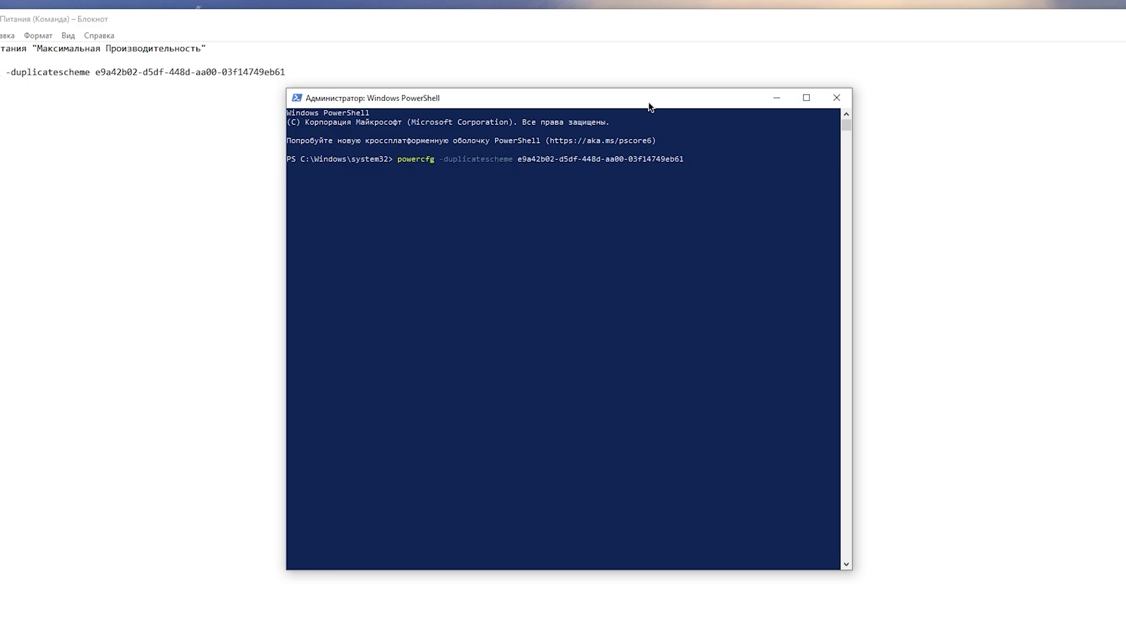
key(Return)
key(alt+Tab)
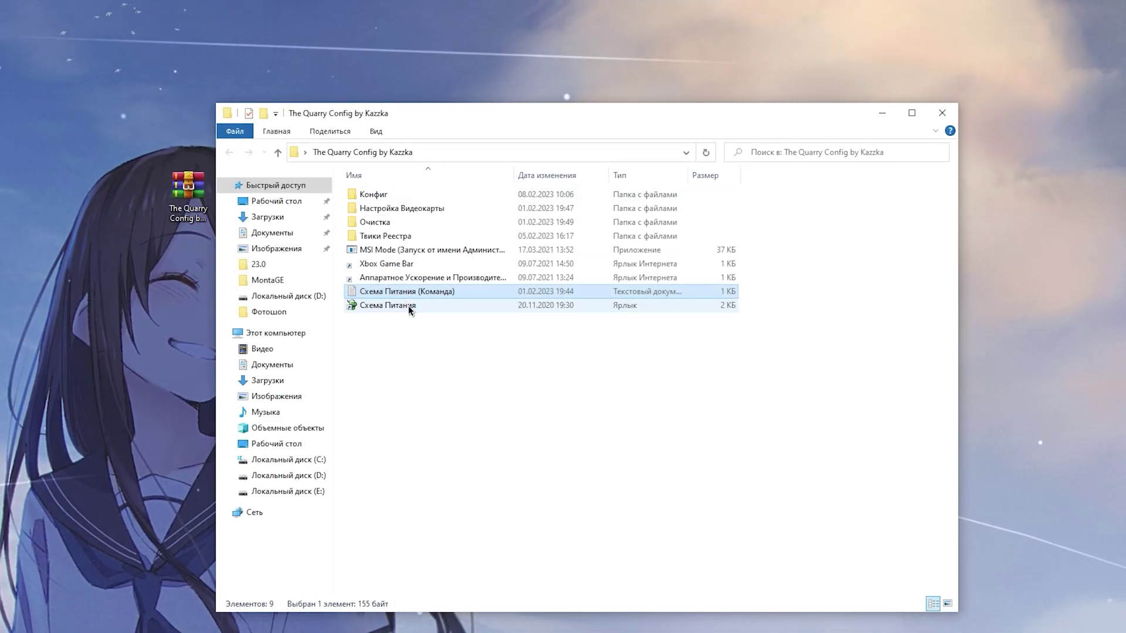
- Open the Схема Питания shortcut and delete the duplicate Максимальная производительность power plan listed under the additional plans
double_click(408, 305)
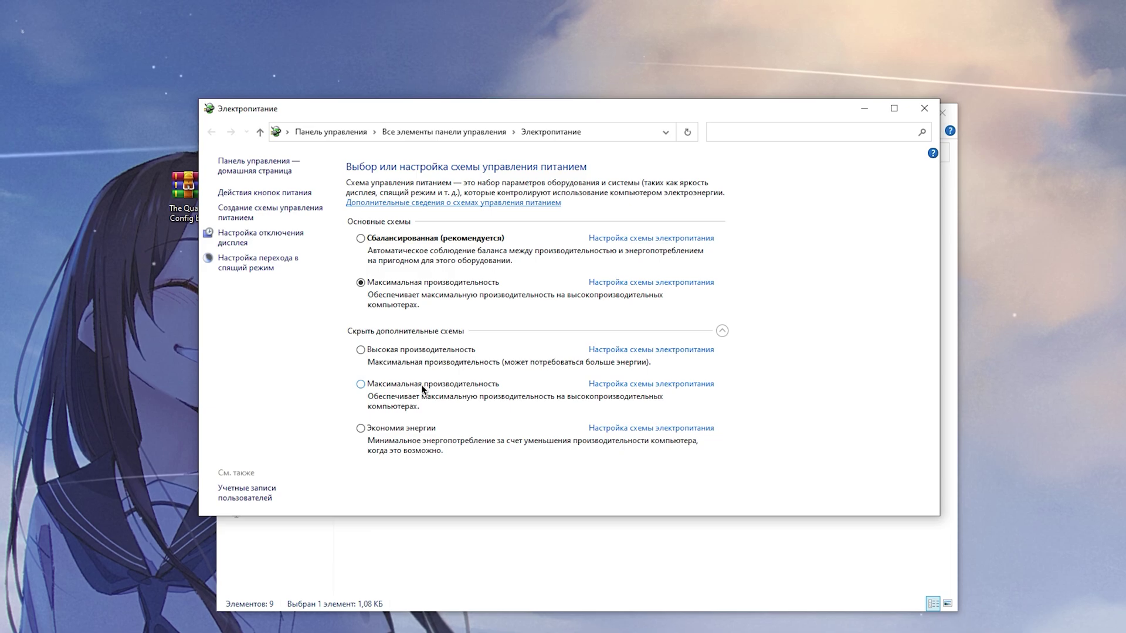
click(645, 385)
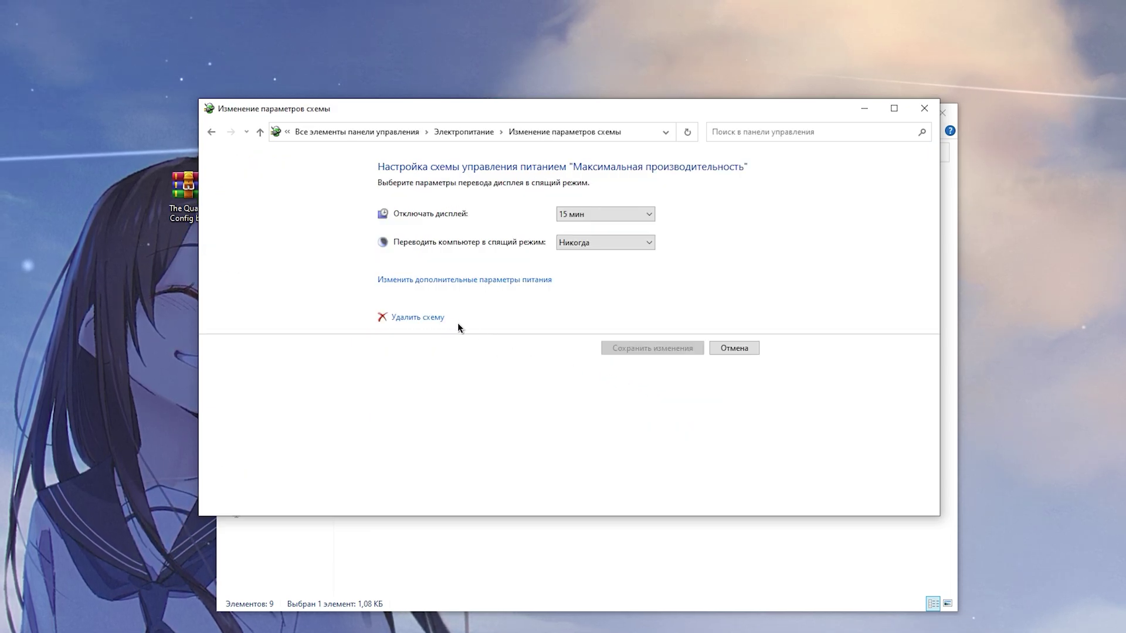
click(429, 319)
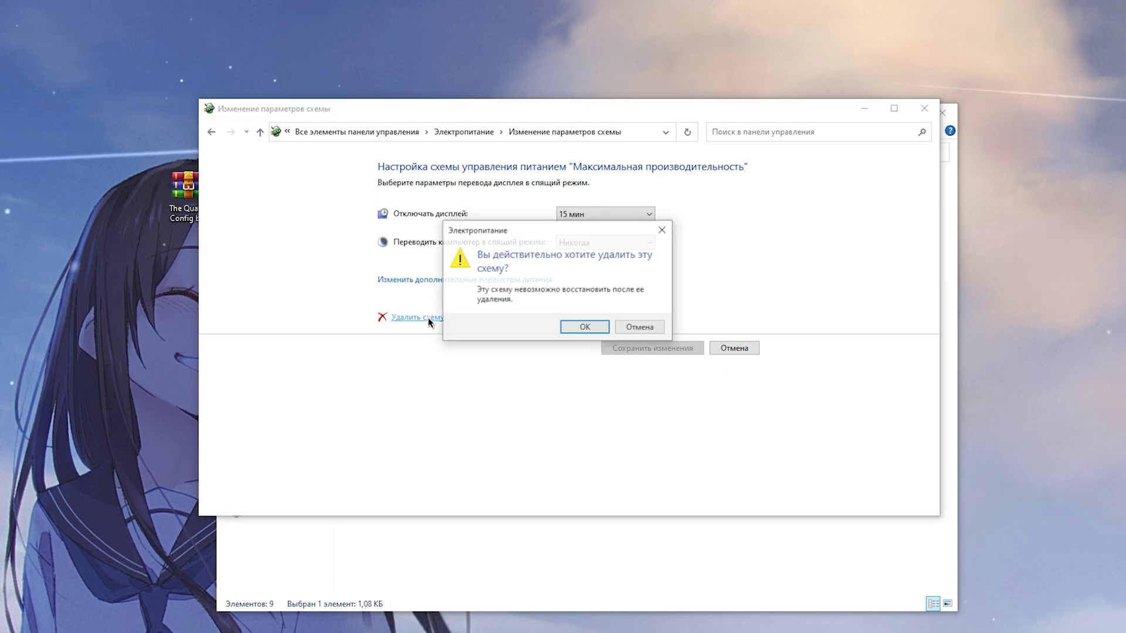
click(587, 325)
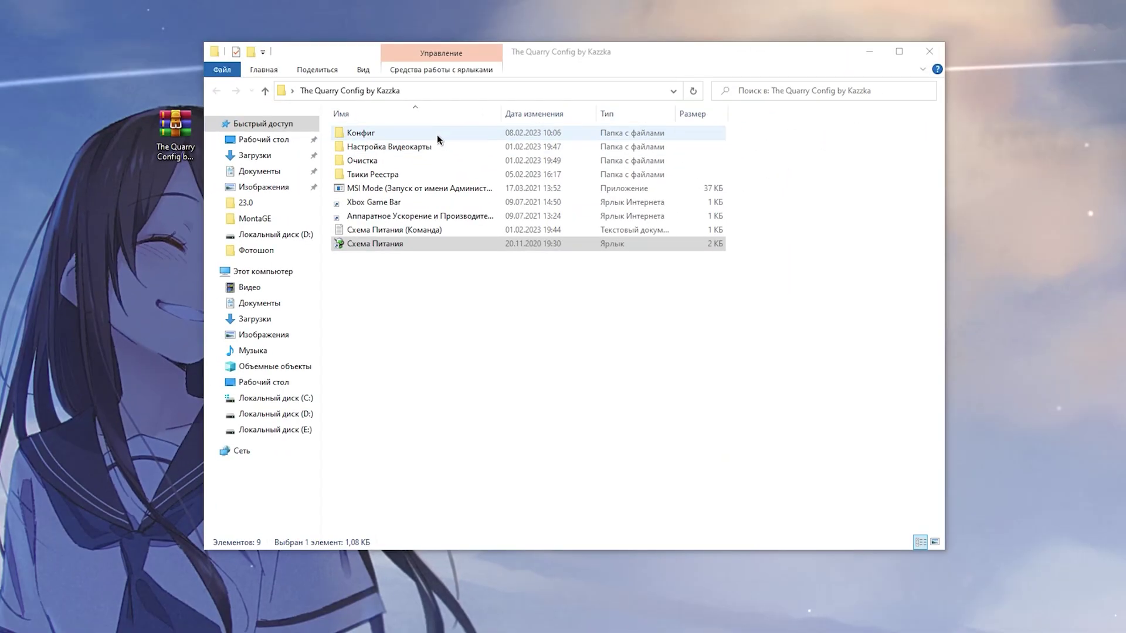
- Open the Конфиг folder and look over its Для ОЧЕНЬ слабых ПК, Для СЛАБЫХ ПК and Для СРЕДНИХ и выше ПК subfolders
double_click(438, 135)
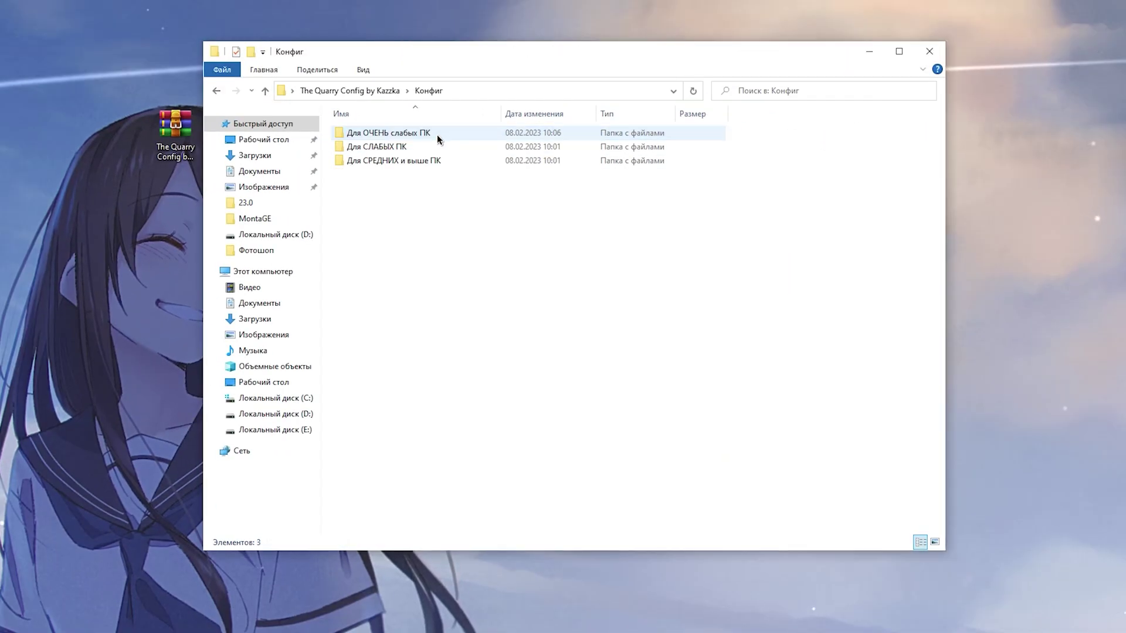
drag(372, 209, 399, 136)
click(399, 132)
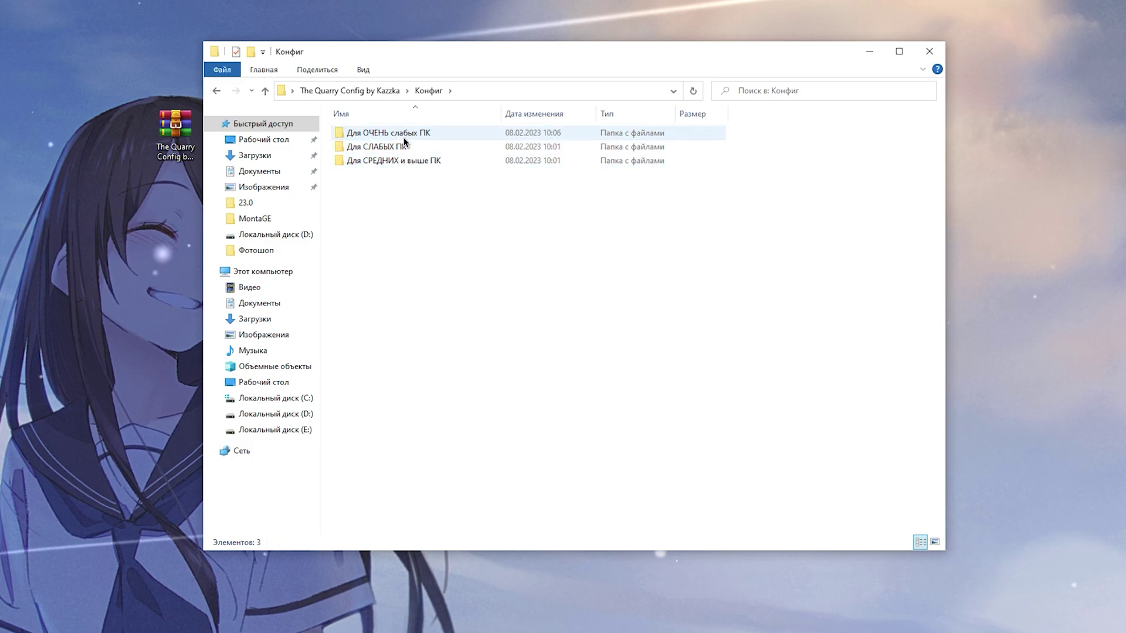
click(407, 146)
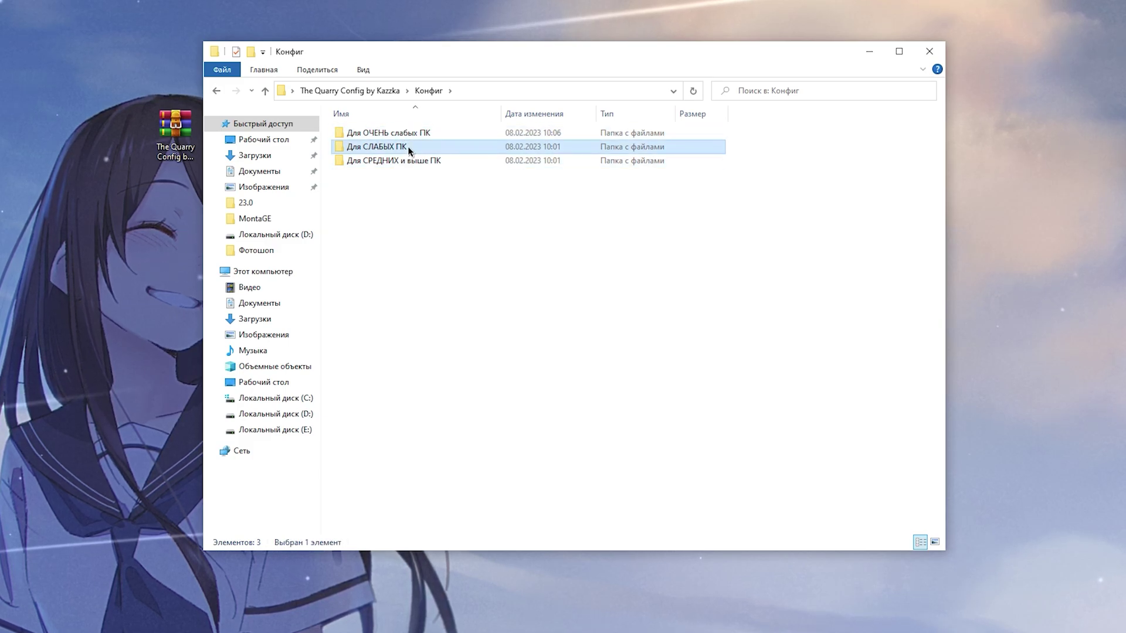
click(407, 159)
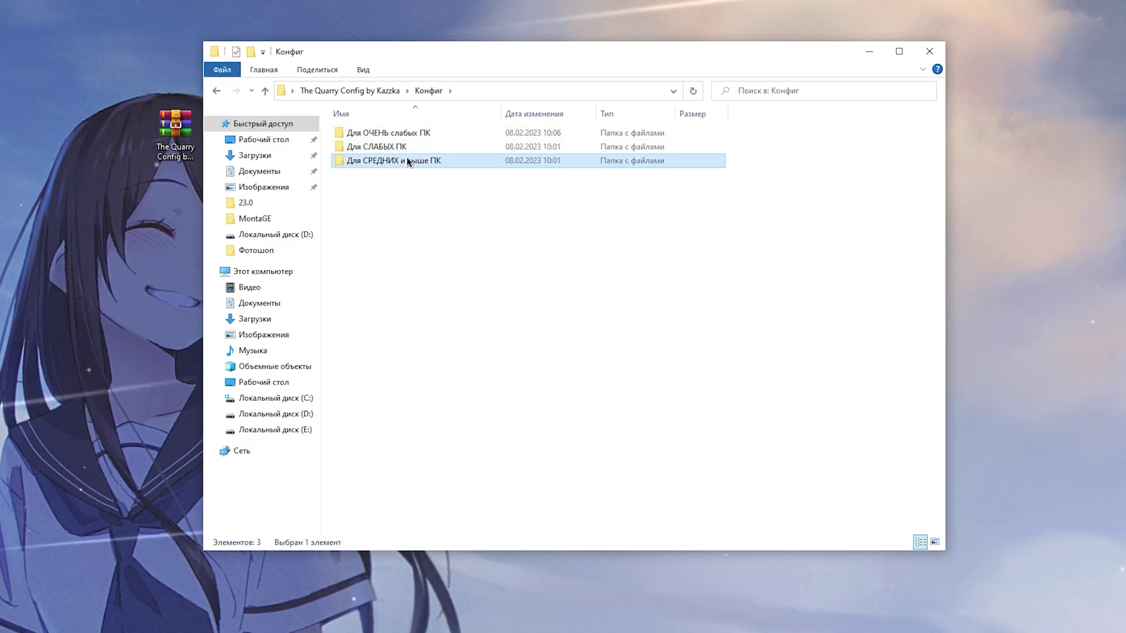
click(418, 195)
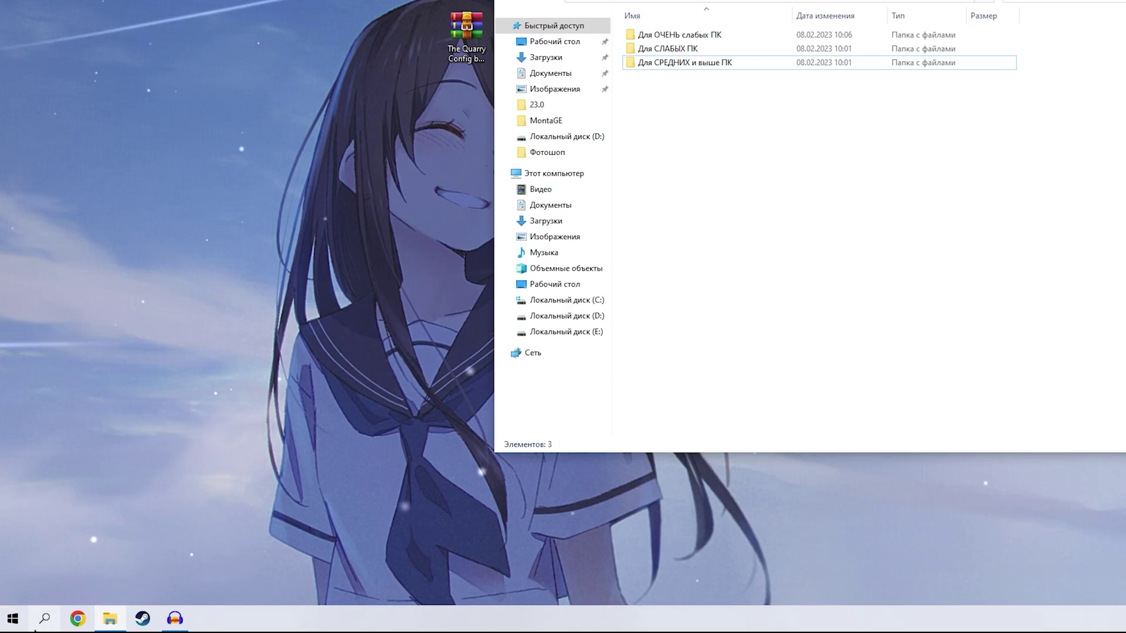
- Find %appdata% with Windows search and open the resulting folder
click(45, 620)
text(%)
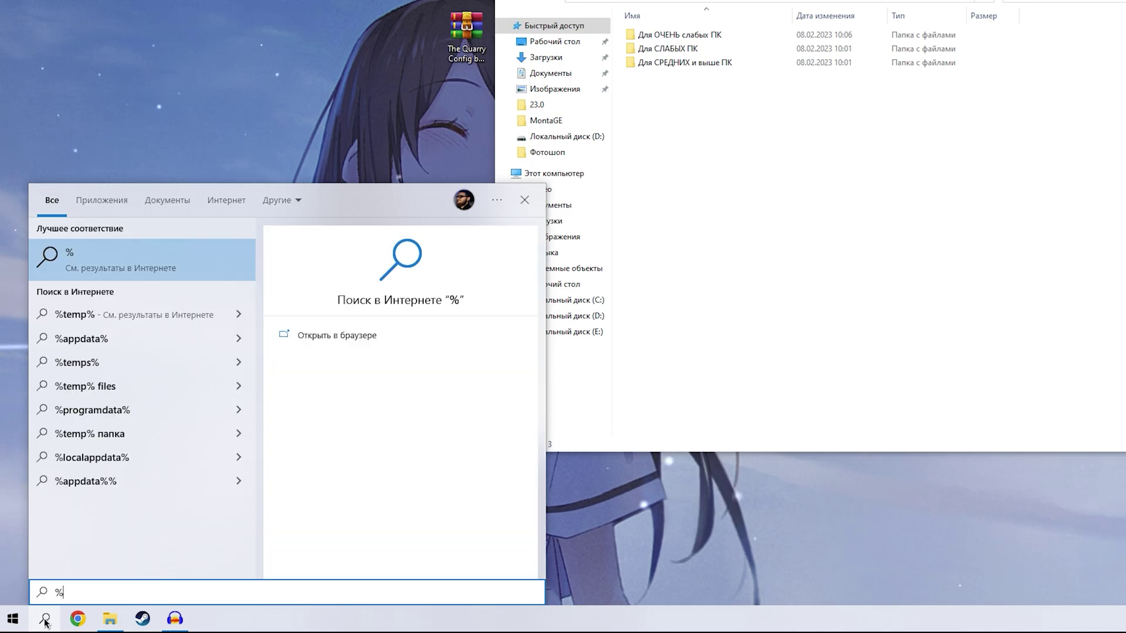
text(appda)
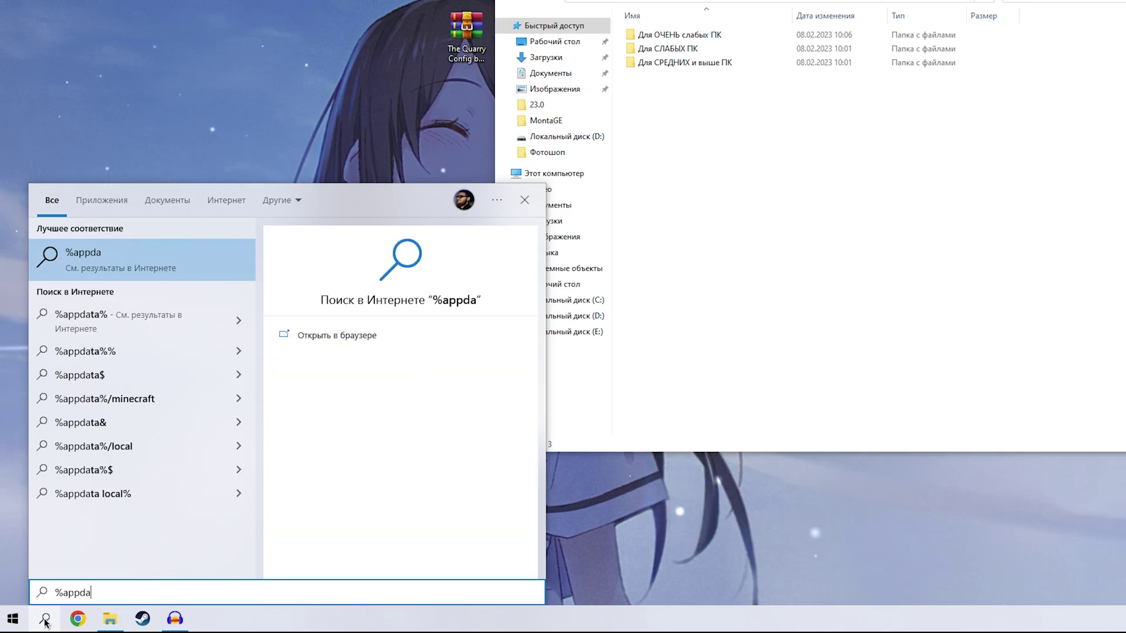
text(ta%)
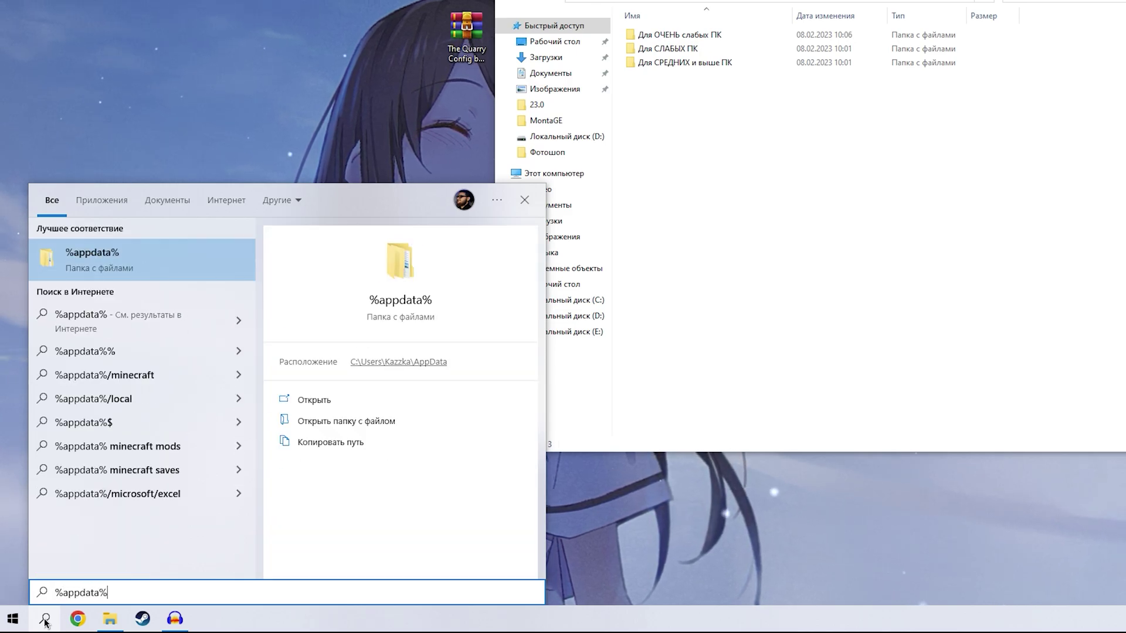
click(100, 262)
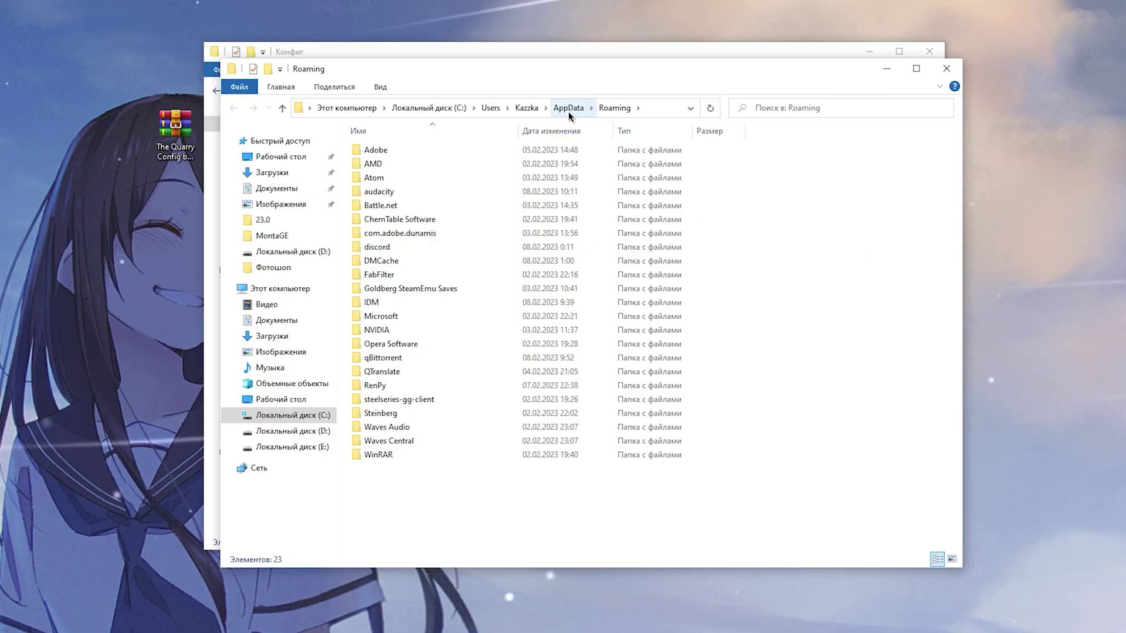
- Go from Roaming to the game's config folder AppData\Local\TheQuarry\Saved\Config\WindowsNoEditor
click(569, 109)
double_click(410, 154)
scroll(437, 349, down, 3)
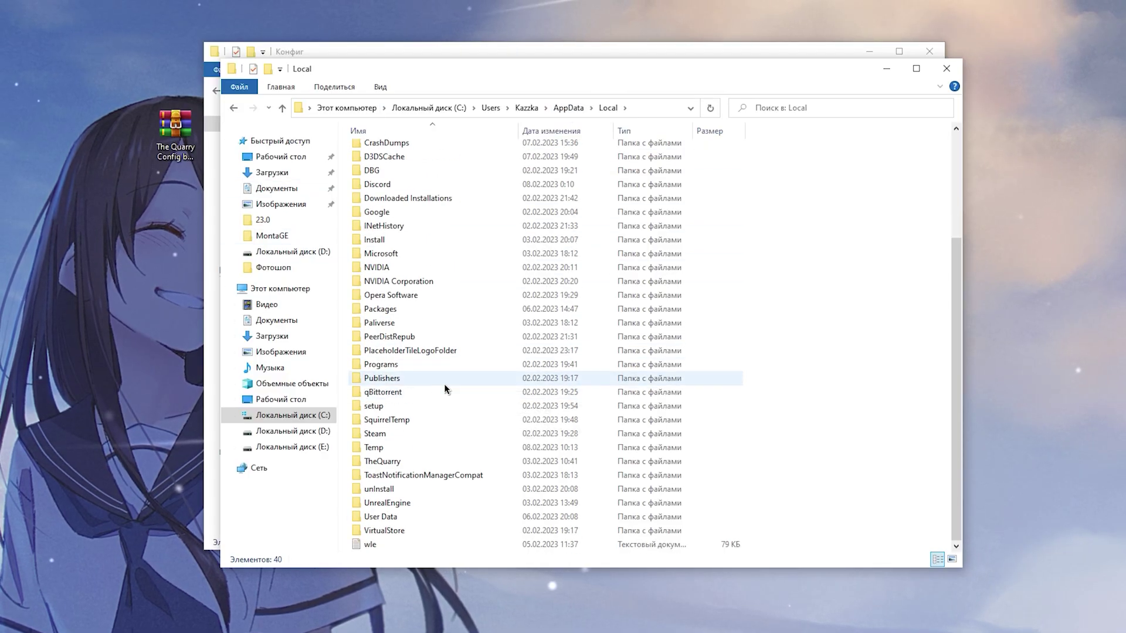
click(398, 465)
double_click(397, 466)
double_click(381, 151)
double_click(385, 150)
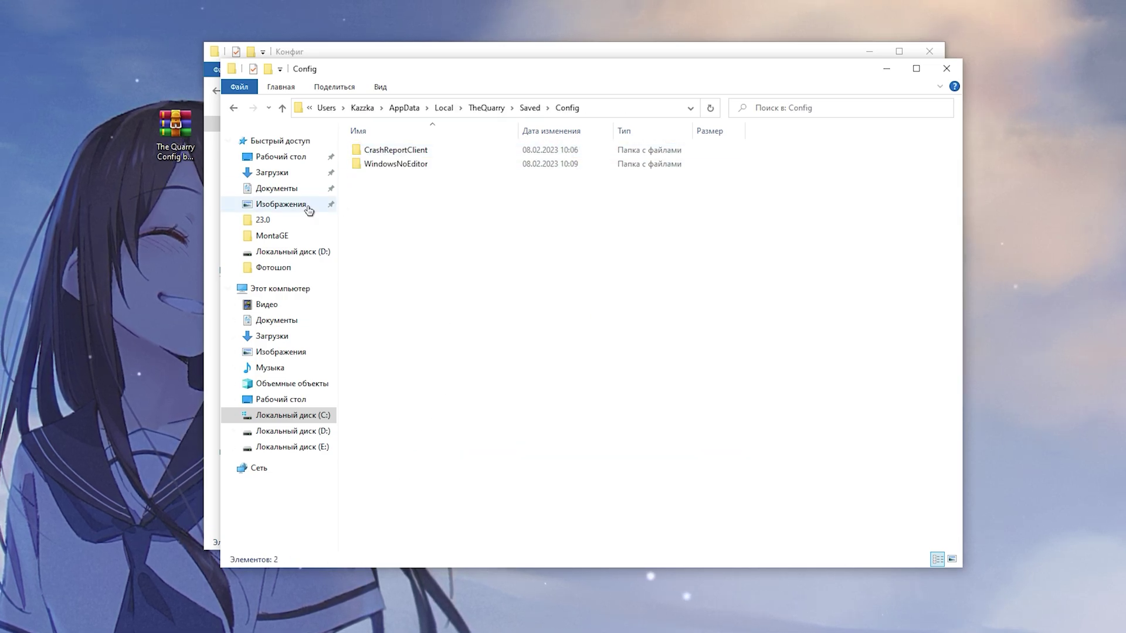
double_click(399, 167)
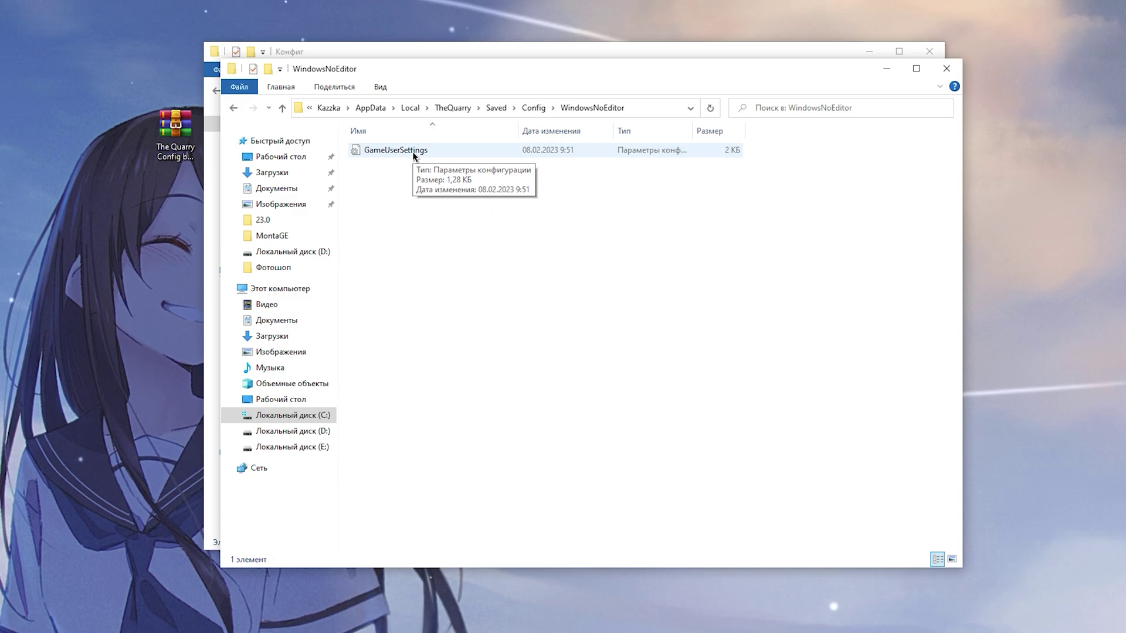
- Back up the original GameUserSettings file by copying it from WindowsNoEditor to the desktop
right_click(383, 154)
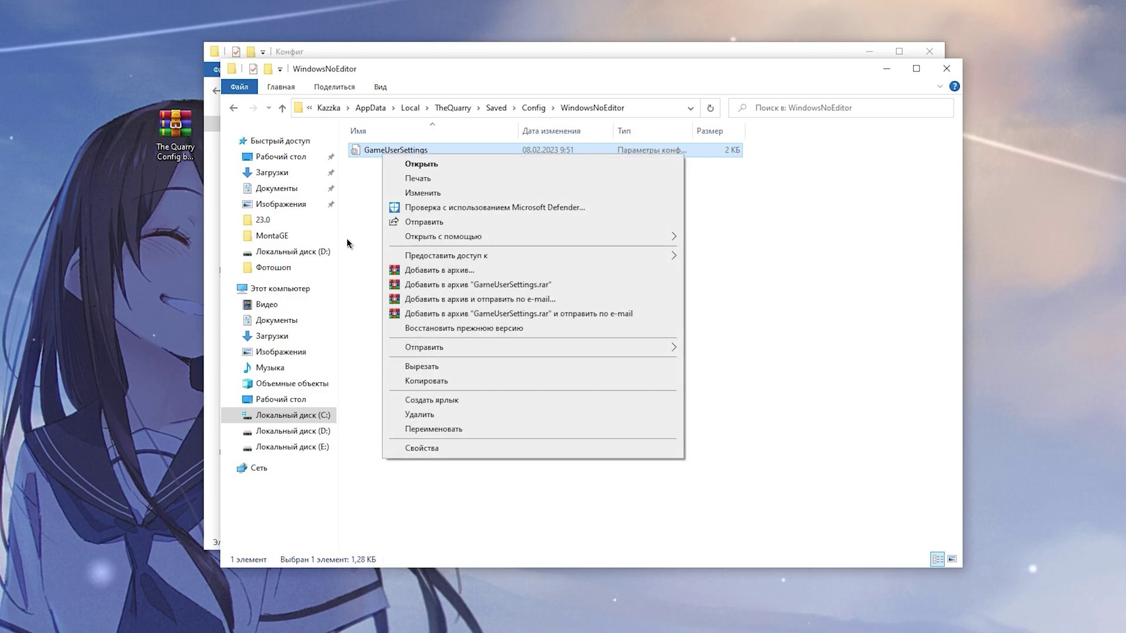
click(444, 386)
right_click(446, 36)
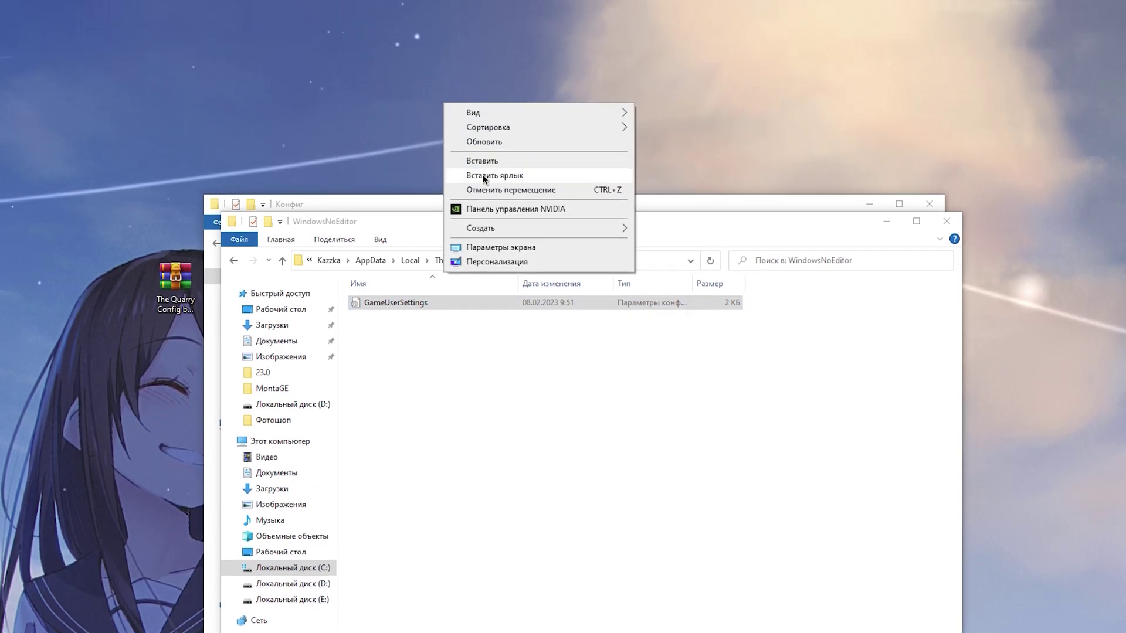
click(476, 161)
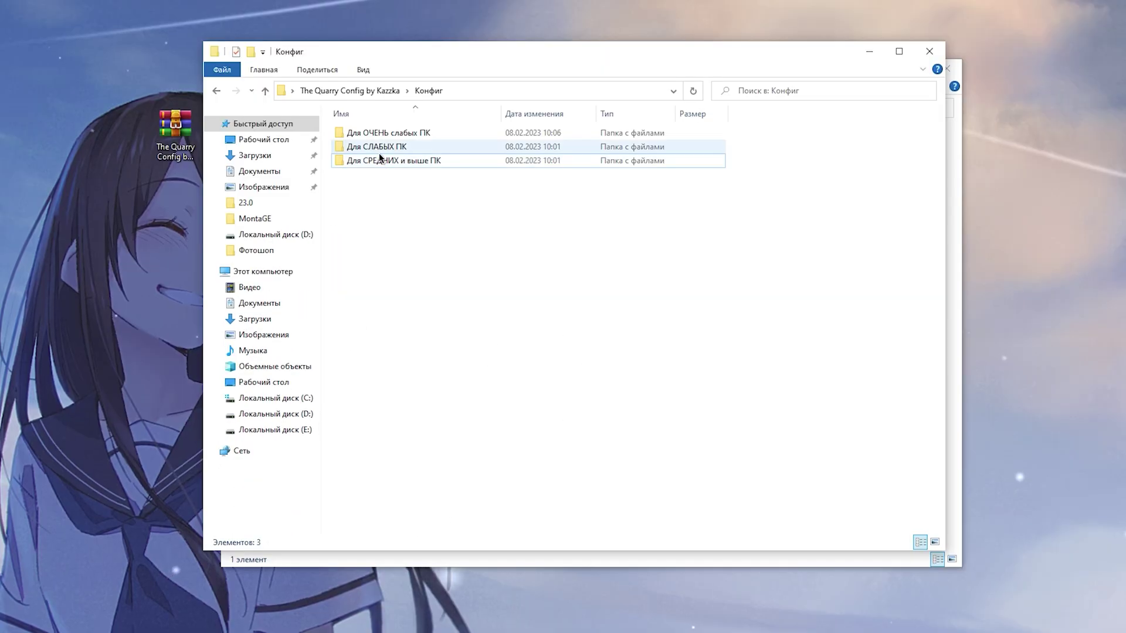
- Copy GameUserSettings from the Для СРЕДНИХ и выше ПК folder into WindowsNoEditor, replacing the existing file
click(378, 316)
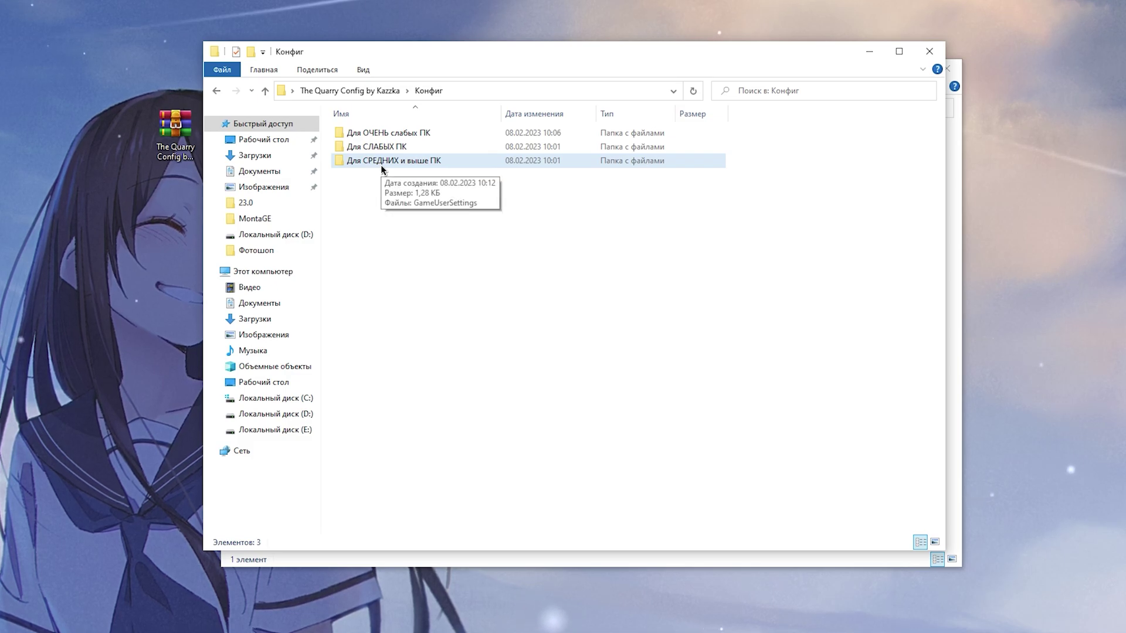
double_click(378, 164)
right_click(397, 126)
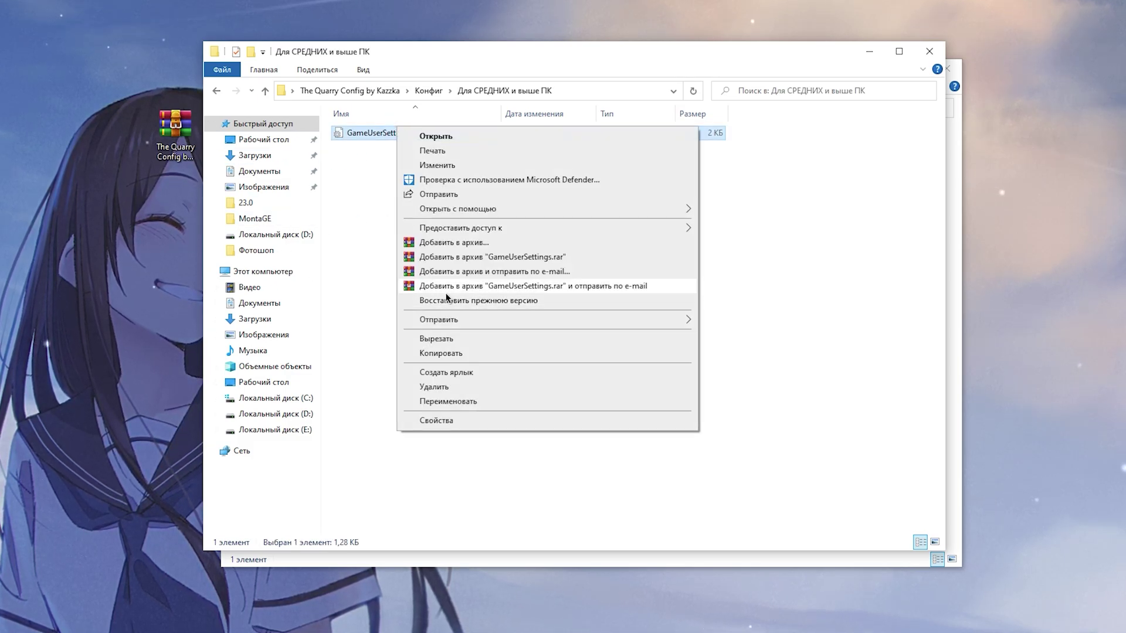
click(502, 355)
click(952, 253)
right_click(440, 207)
click(486, 300)
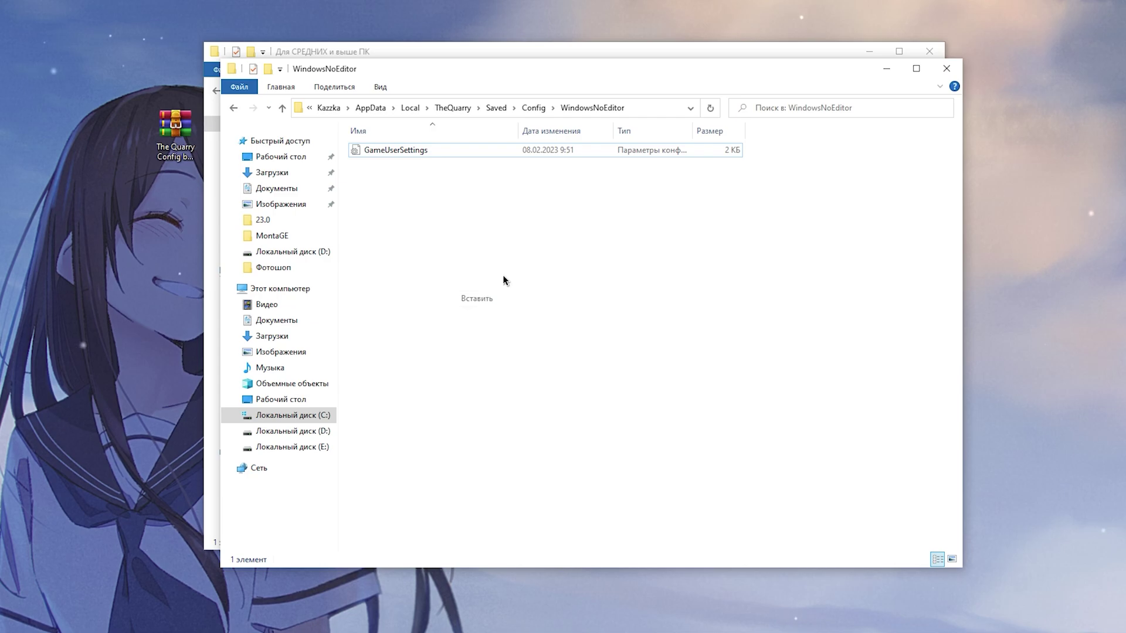
click(501, 169)
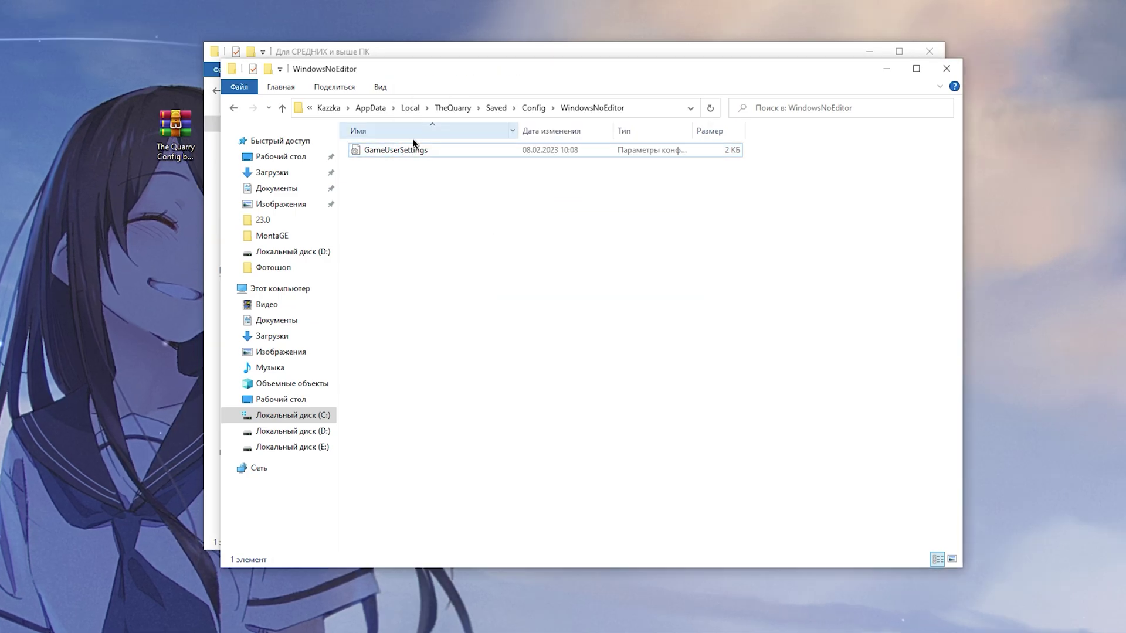
- Open GameUserSettings in WindowsNoEditor and set sg.ResolutionQuality to 90.000000, with sg.ViewDistanceQuality and sg.ShadingQuality at 1
double_click(414, 149)
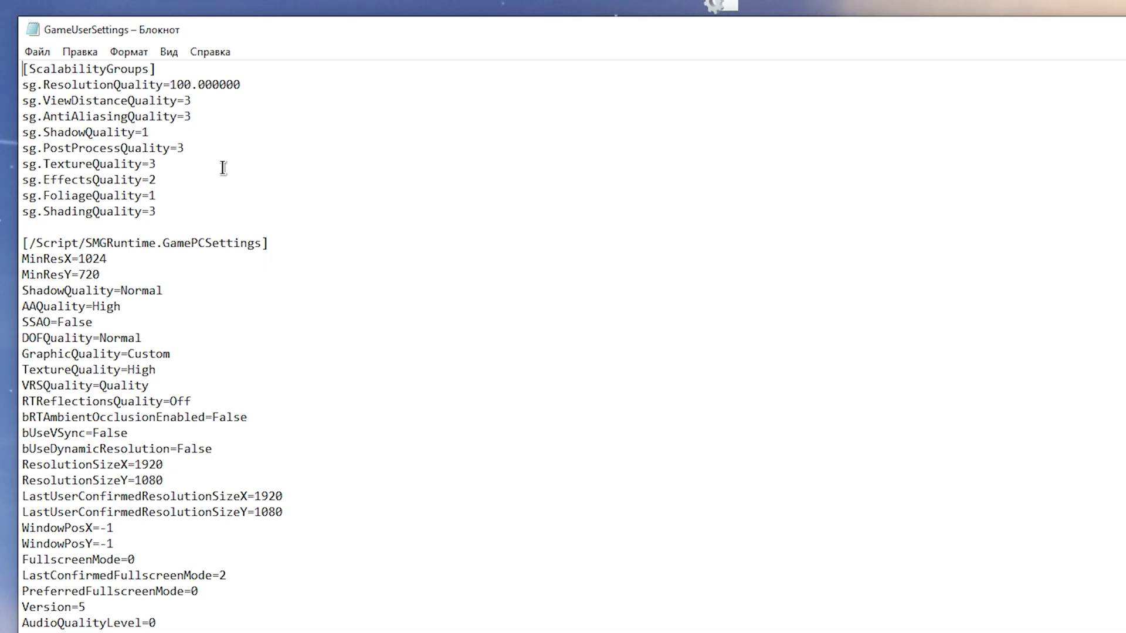
click(176, 85)
key(BackSpace)
key(Delete)
text(7)
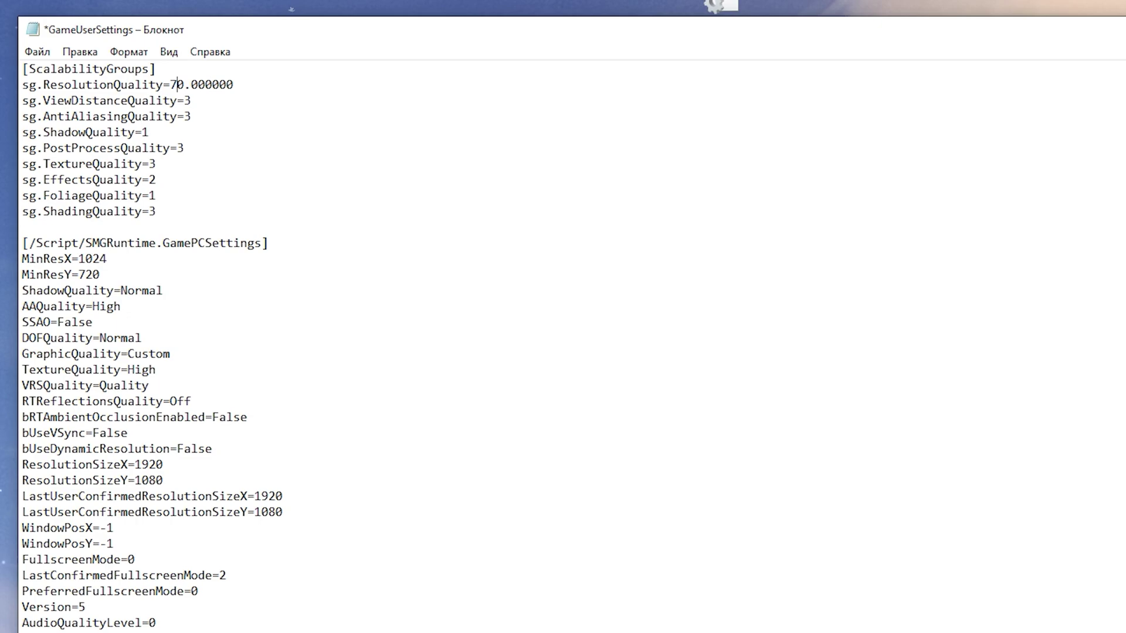
key(BackSpace)
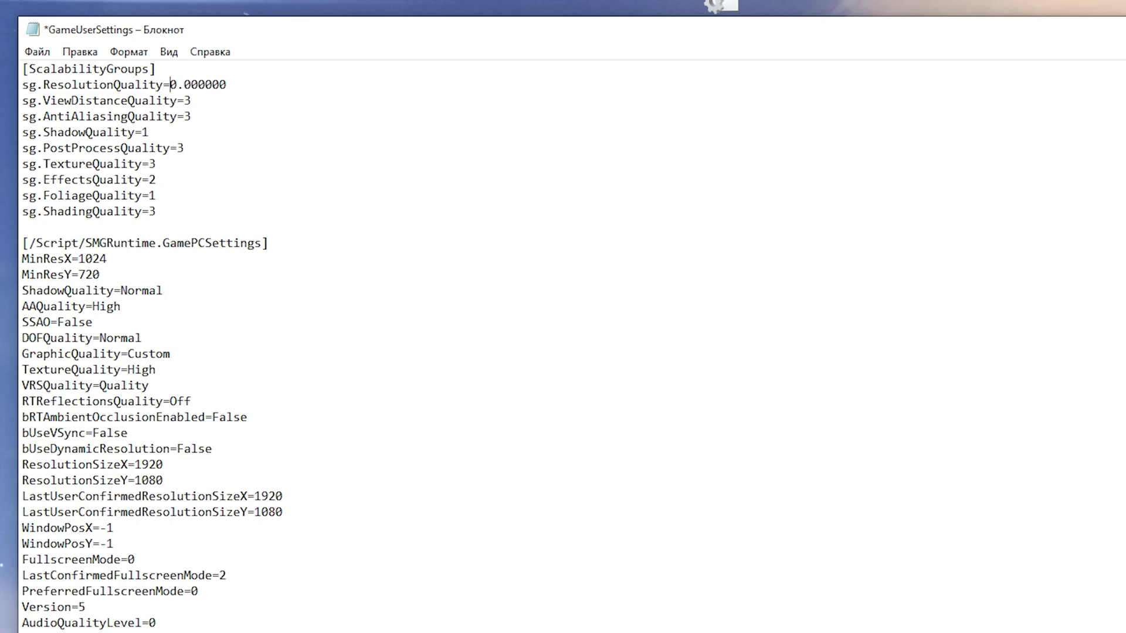
text(9)
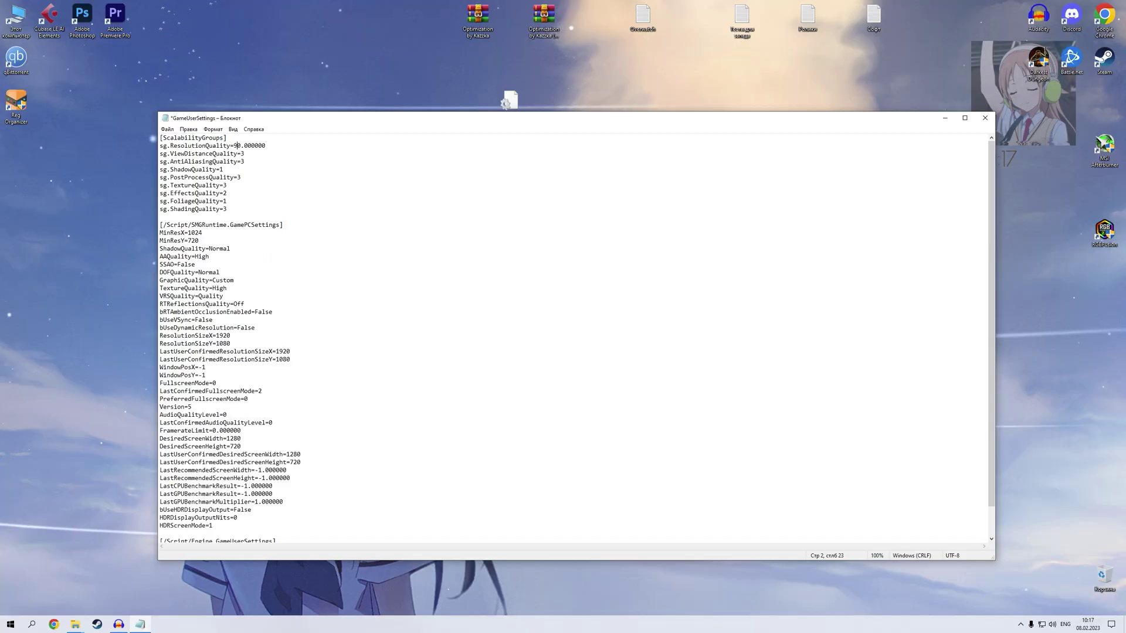
key(Down)
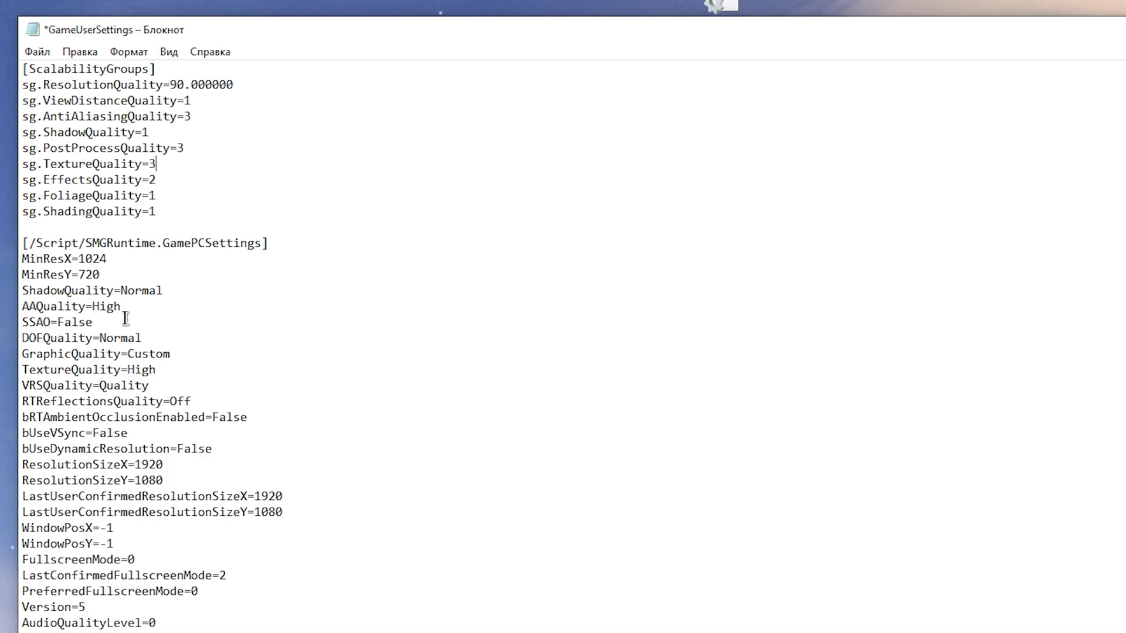
- Review ShadowQuality and the other values under [/Script/SMGRuntime.GamePCSettings], and save the GameUserSettings file
drag(121, 291, 165, 291)
click(184, 291)
scroll(143, 342, down, 2)
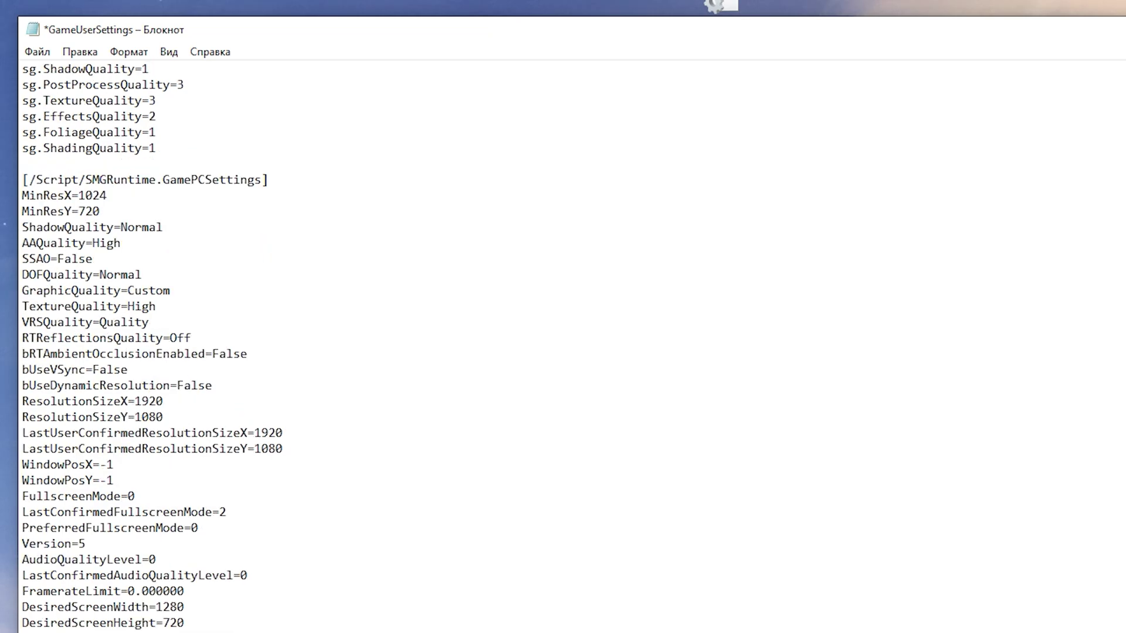
click(37, 51)
click(120, 128)
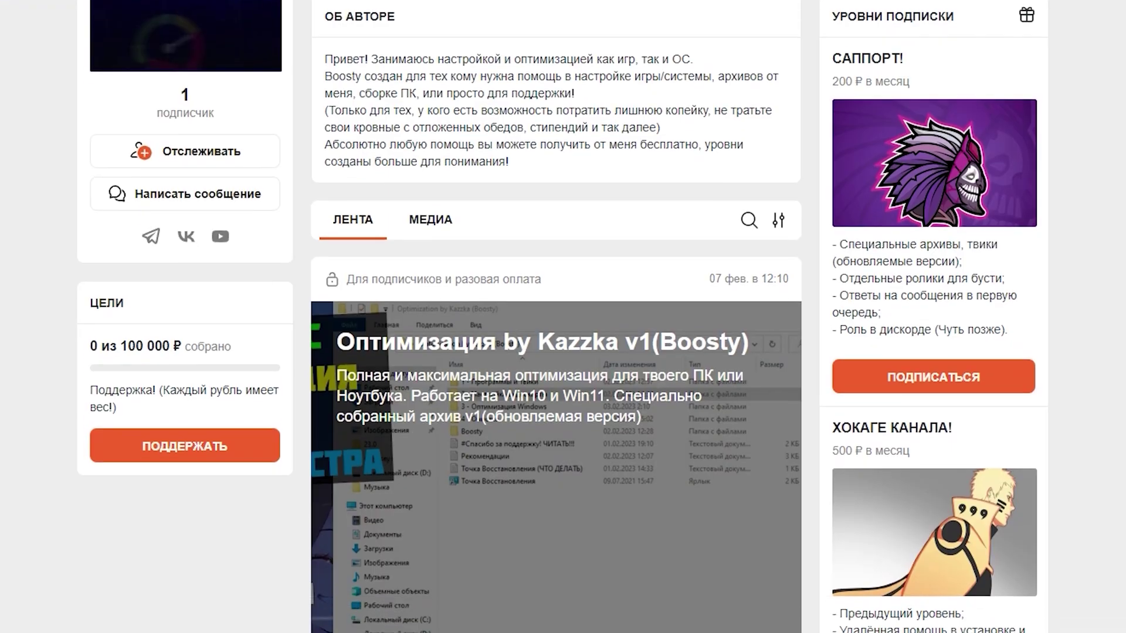
scroll(556, 316, down, 5)
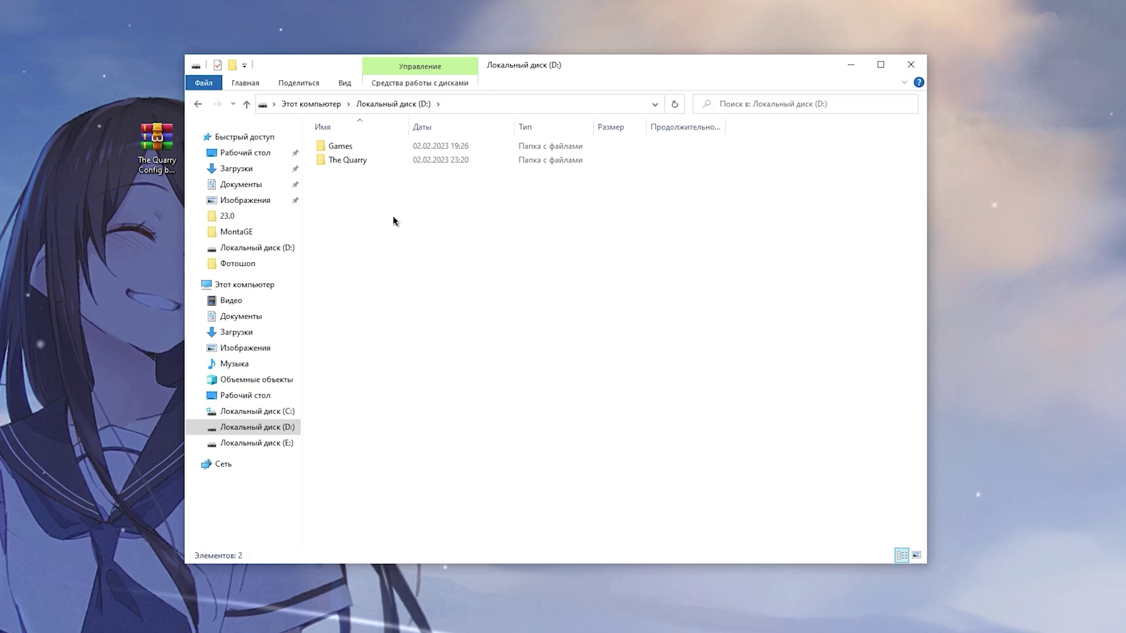
- Open the compatibility properties of TheQuarry-Win64-Shipping in D:\The Quarry\SMG026\Binaries\Win64 and disable fullscreen optimizations
double_click(354, 160)
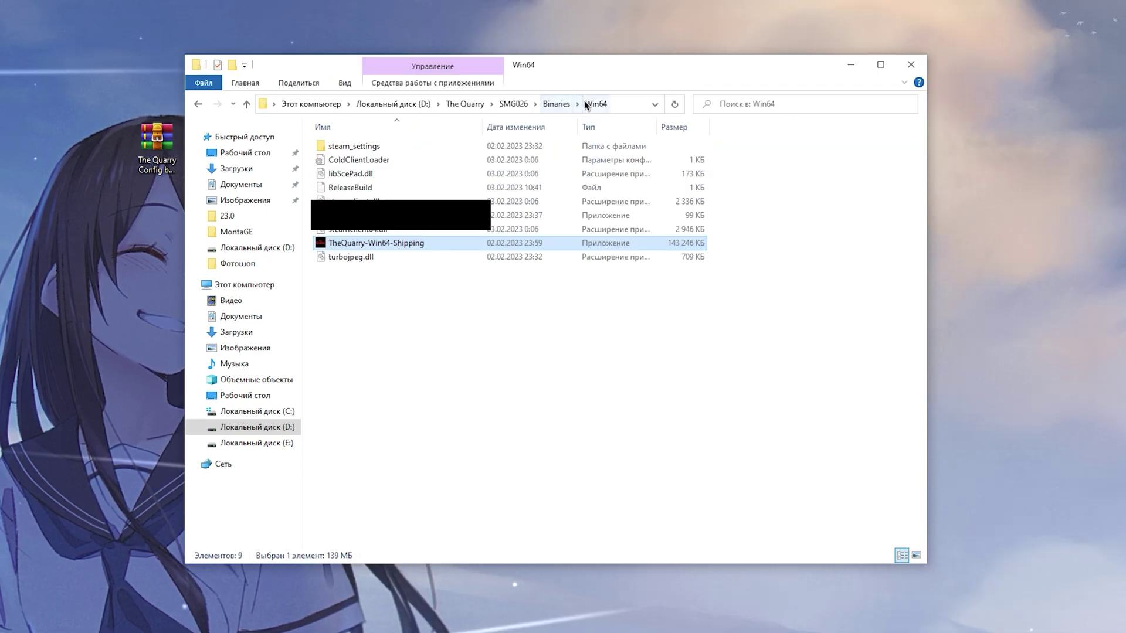
right_click(367, 246)
click(519, 562)
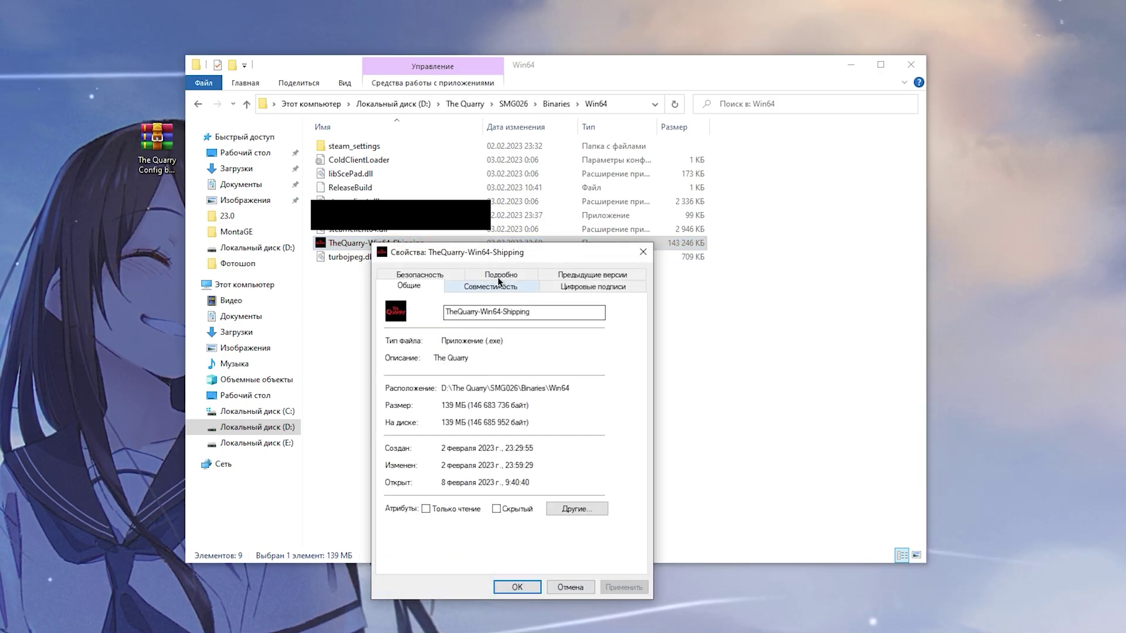
click(499, 283)
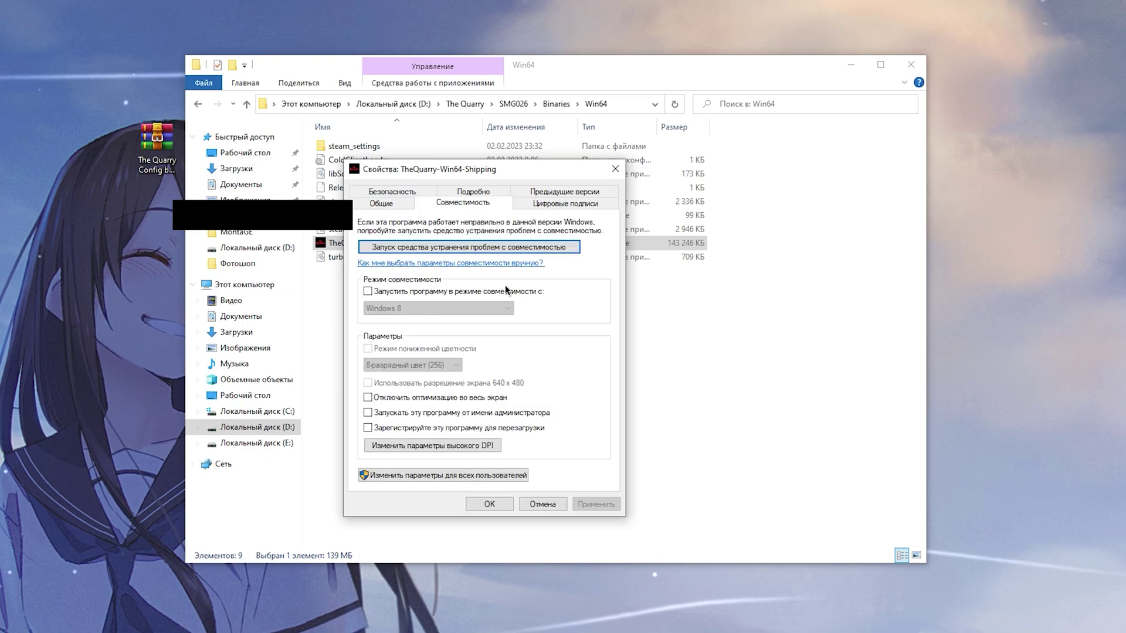
click(431, 398)
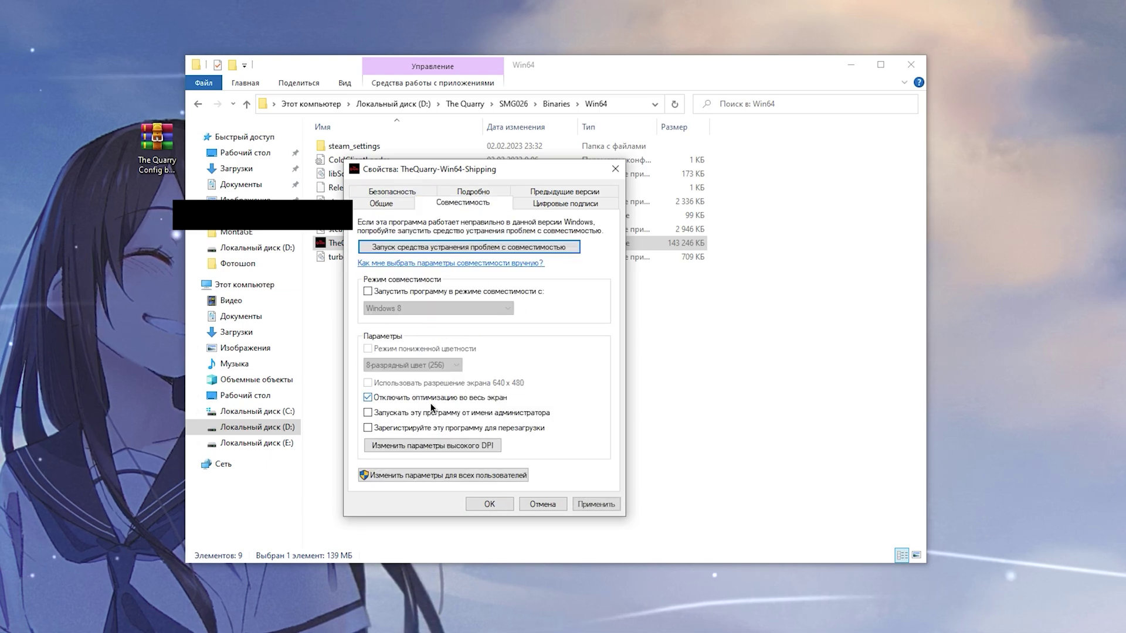
- Override the executable's high DPI scaling behaviour with scaling performed by Приложение, and apply the properties
click(421, 449)
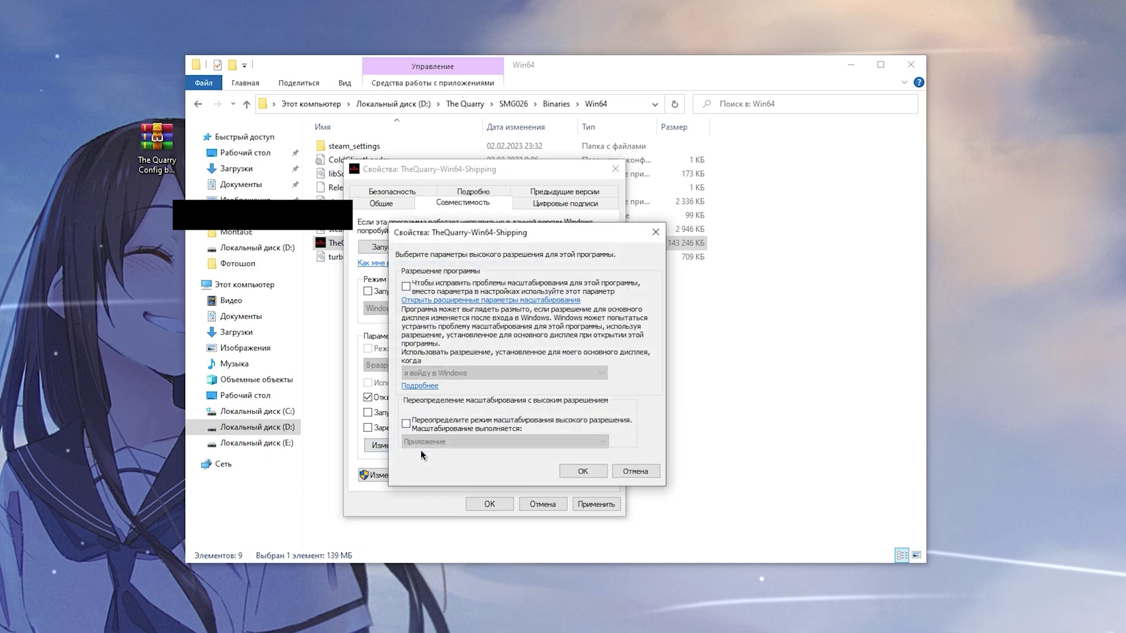
click(429, 422)
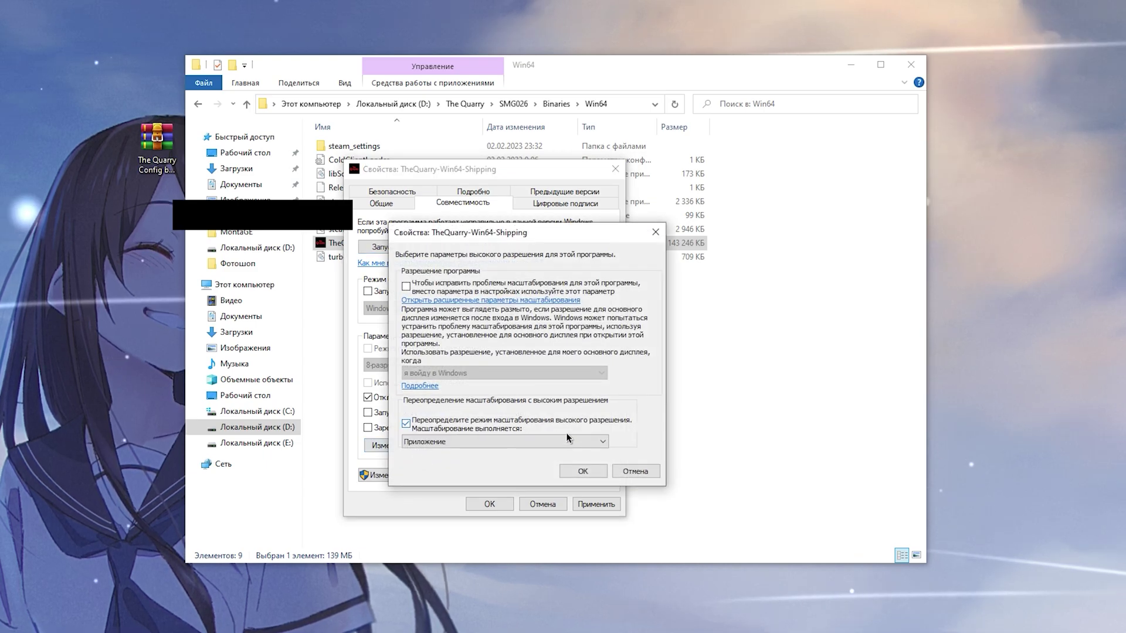
click(583, 472)
click(595, 503)
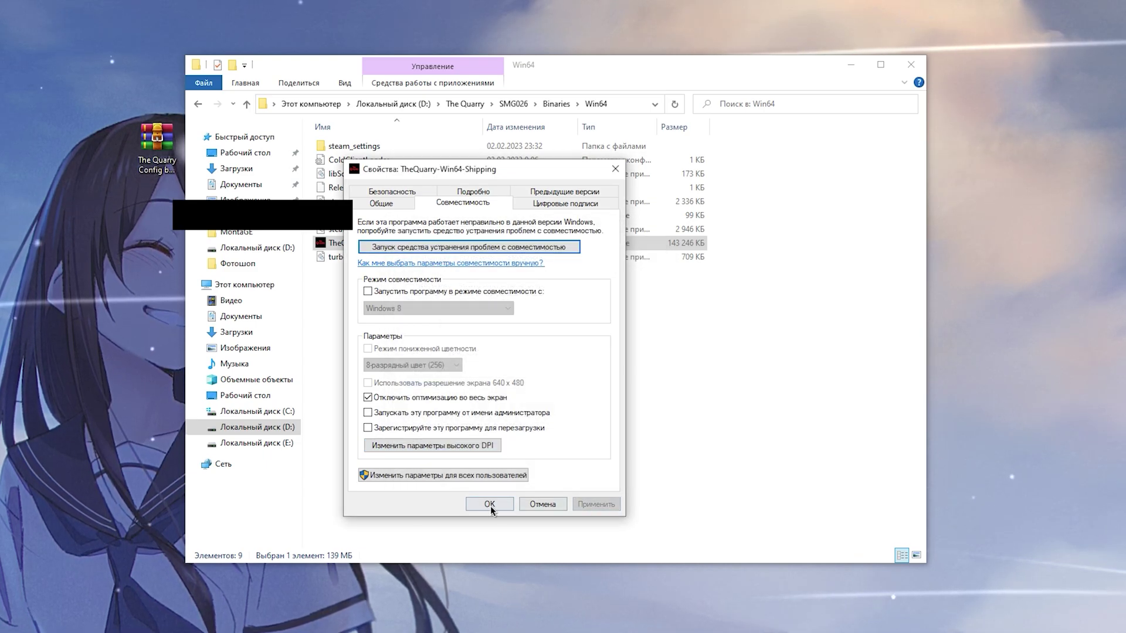
click(489, 504)
- Copy the path of the Win64 folder that contains TheQuarry-Win64-Shipping
click(366, 242)
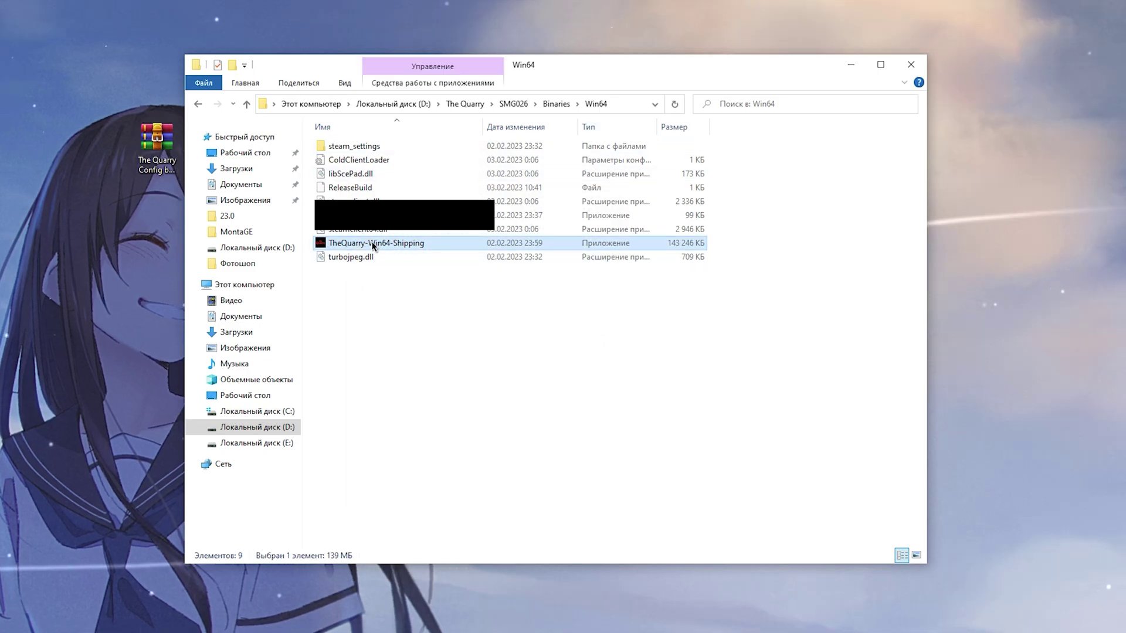
click(504, 350)
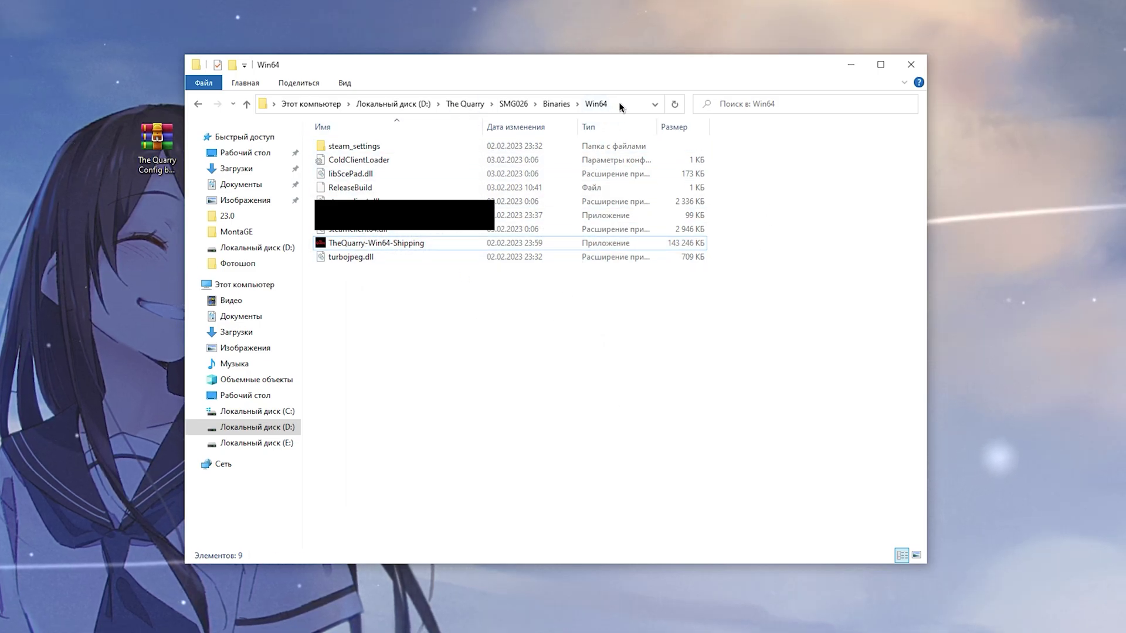
click(613, 105)
right_click(394, 106)
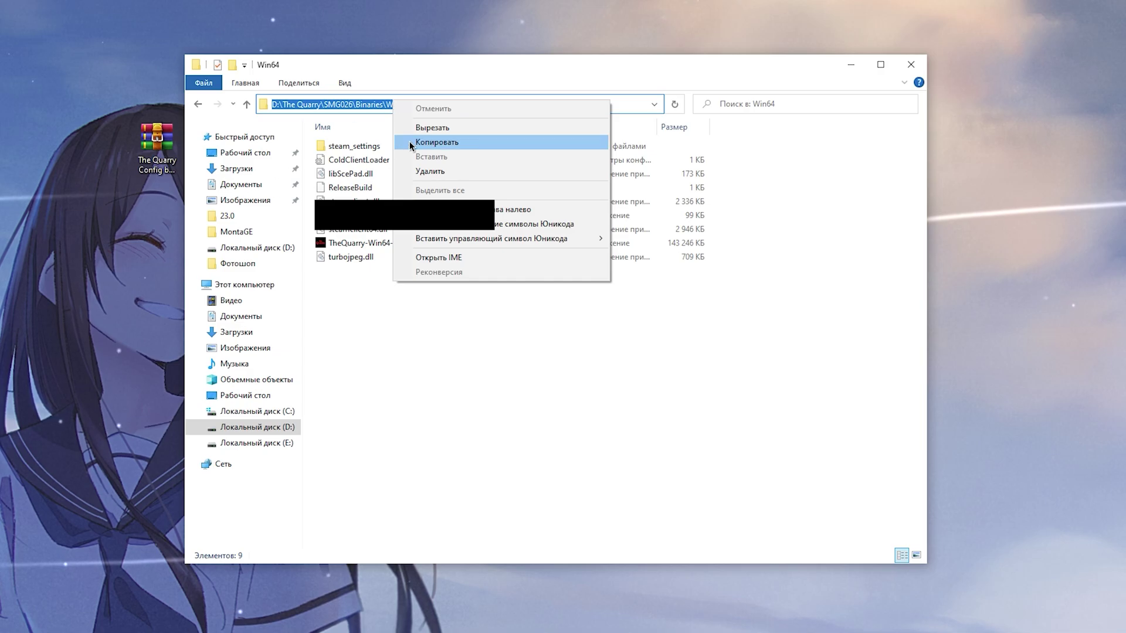
click(438, 142)
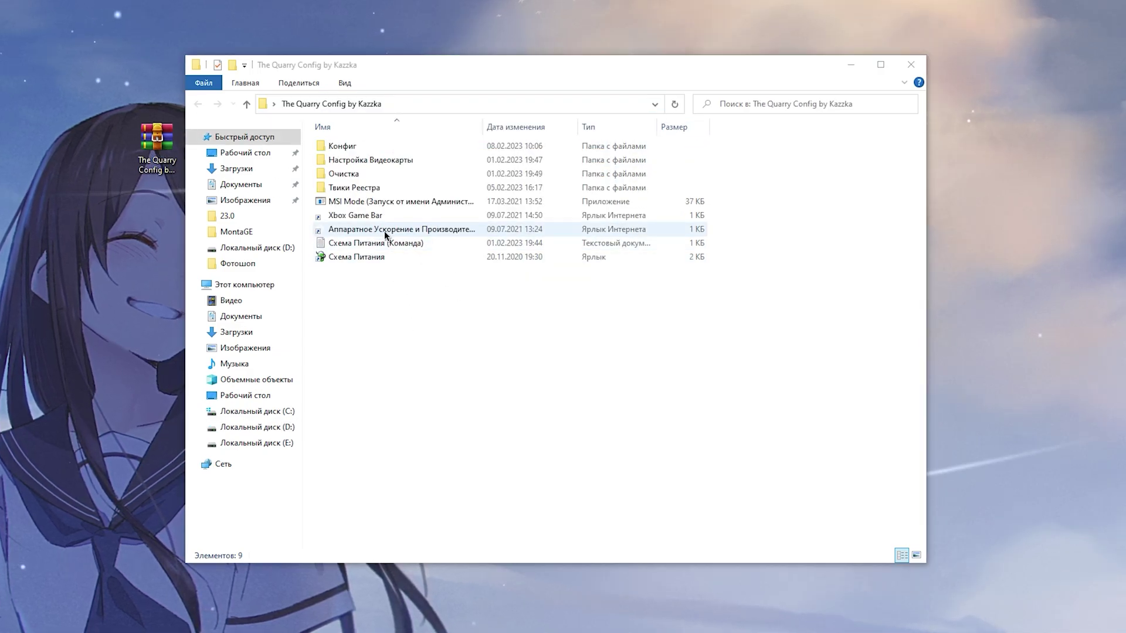
- Open the Аппаратное Ускорение shortcut in the The Quarry Config by Kazzka folder and turn on hardware-accelerated GPU scheduling
double_click(385, 231)
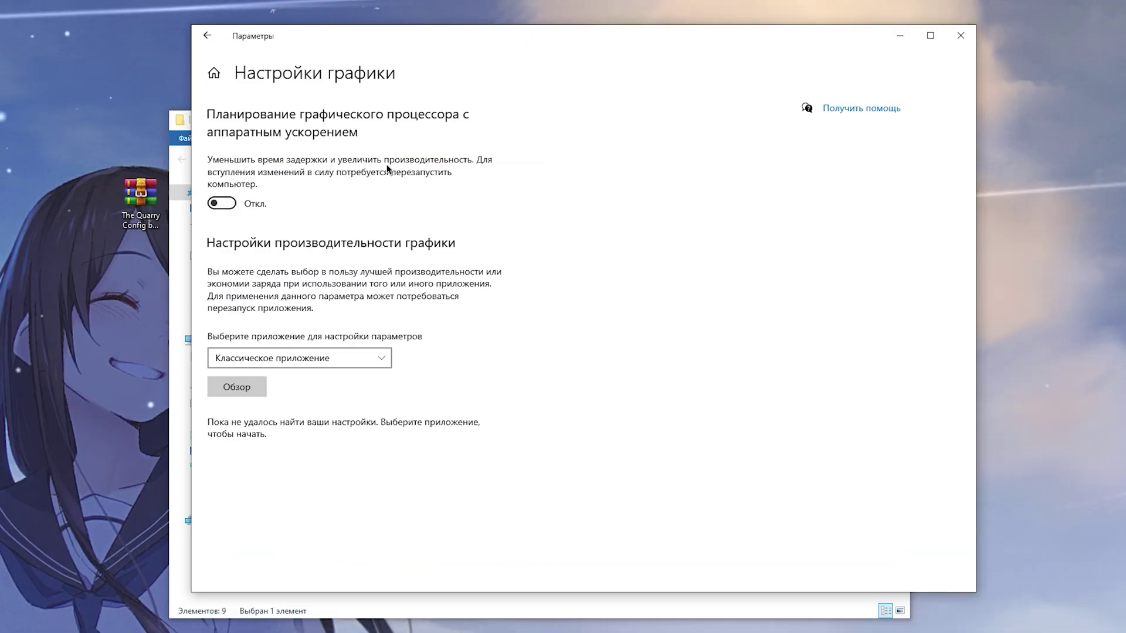
click(225, 206)
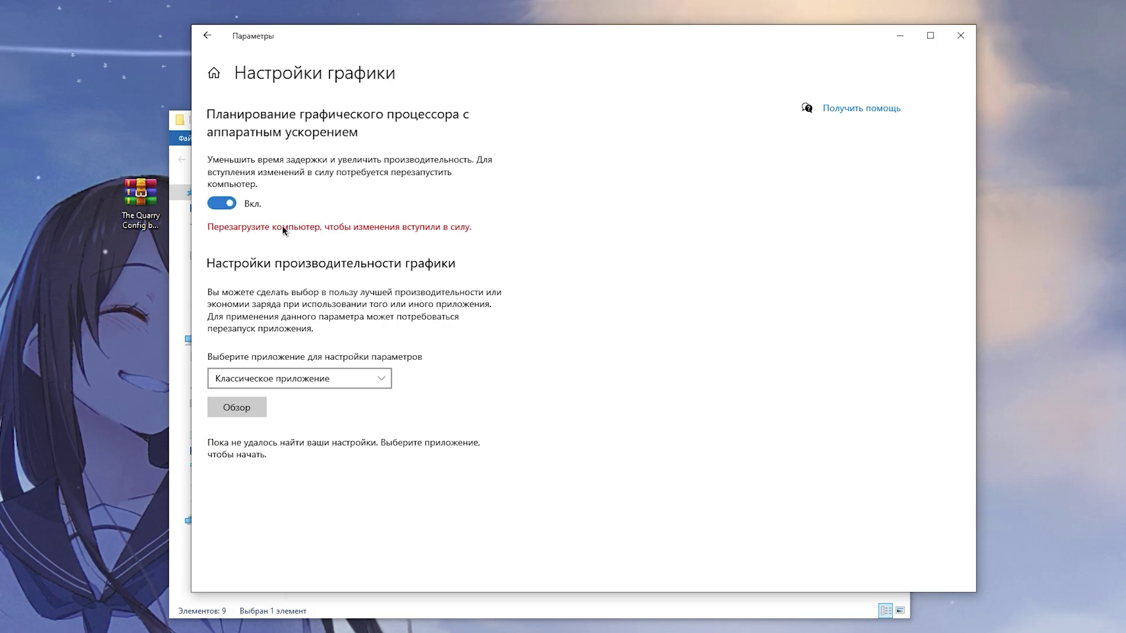
- Add the classic app TheQuarry-Win64-Shipping from D:\The Quarry\SMG026\Binaries\Win64 to the graphics performance settings
click(255, 405)
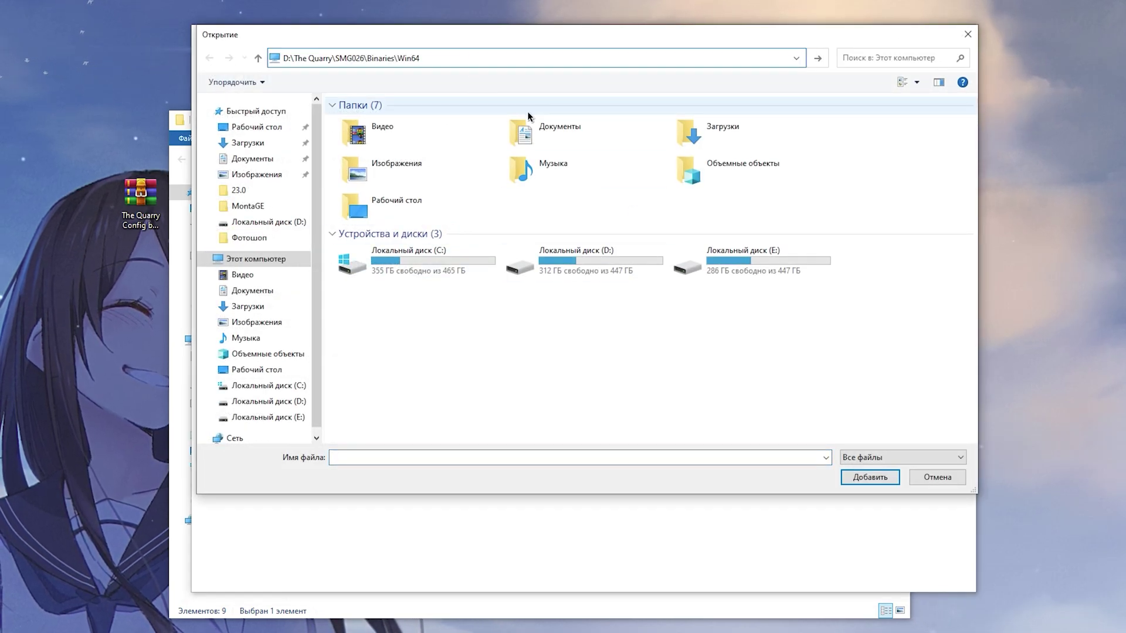
key(Return)
click(395, 147)
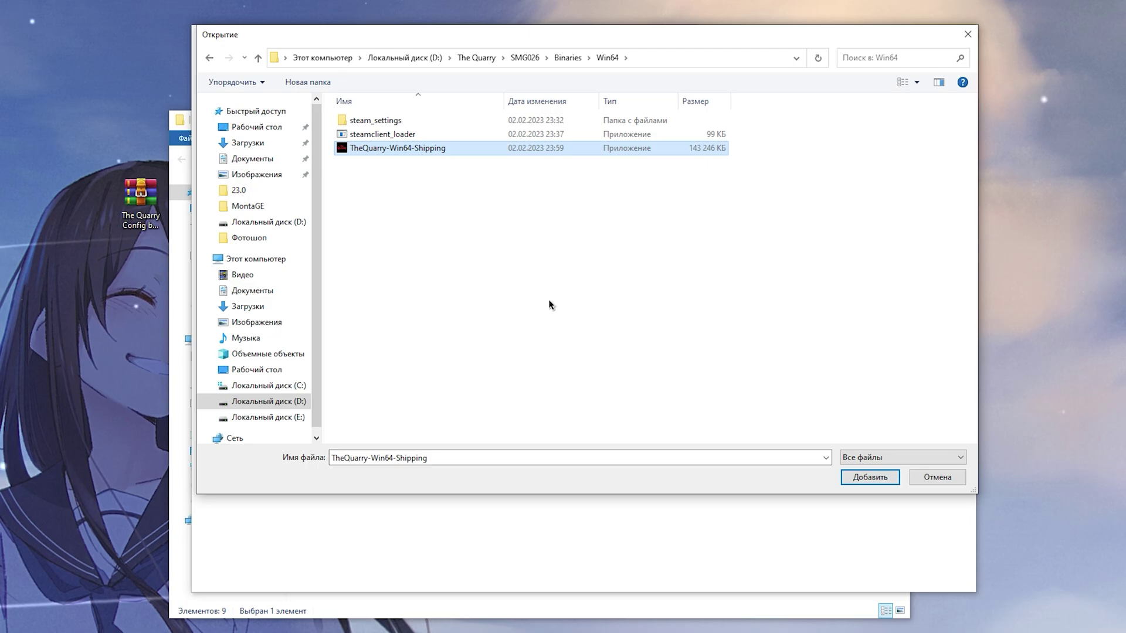
click(871, 477)
- Set The Quarry's graphics preference to Высокая производительность and save it
click(405, 513)
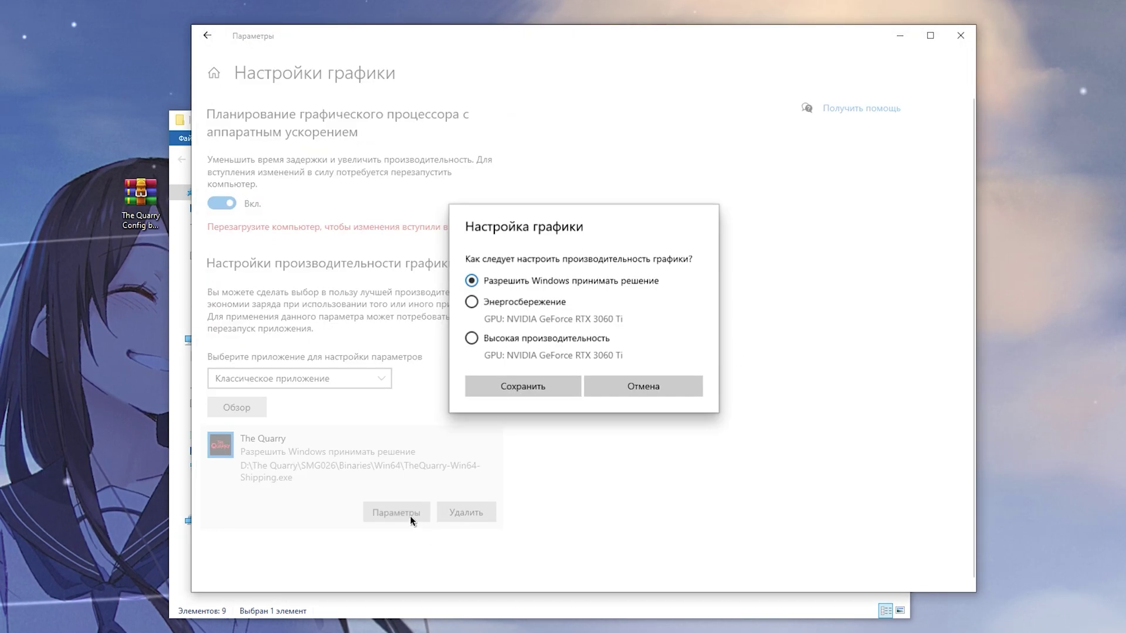
click(524, 343)
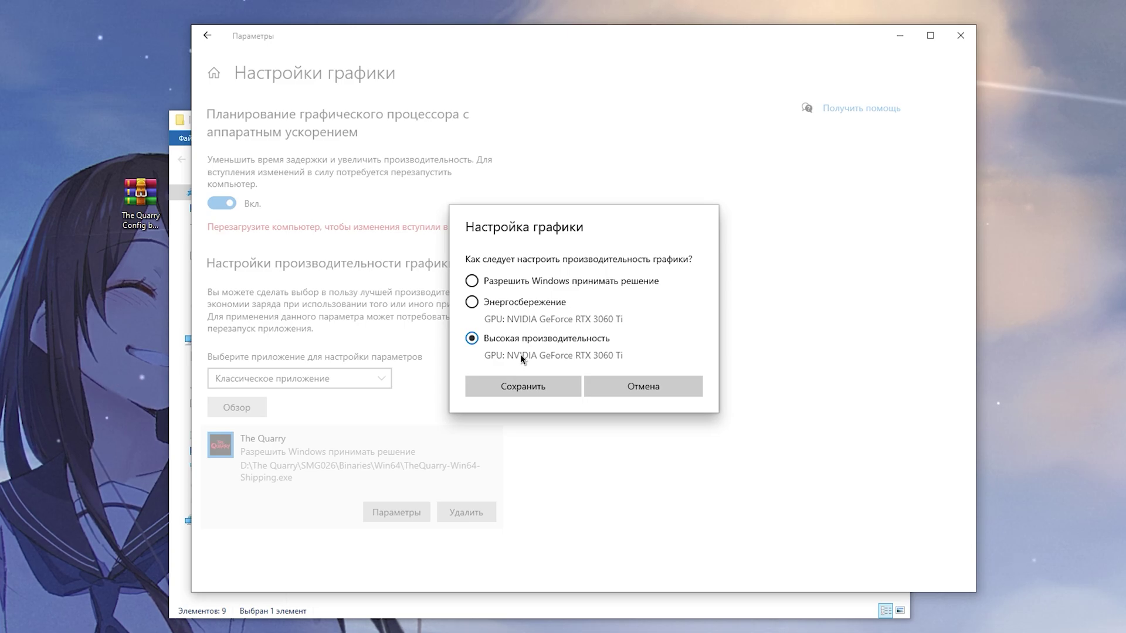
click(543, 381)
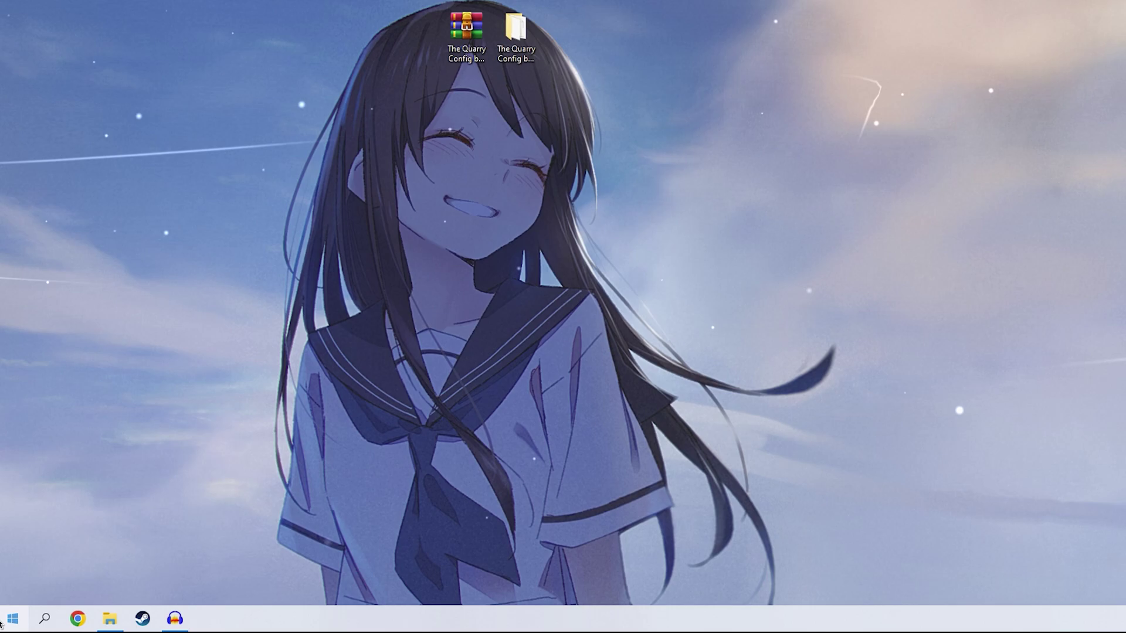
- Open Device Manager and bring up the available actions for Высокоточный таймер событий among the Системные устройства
right_click(4, 621)
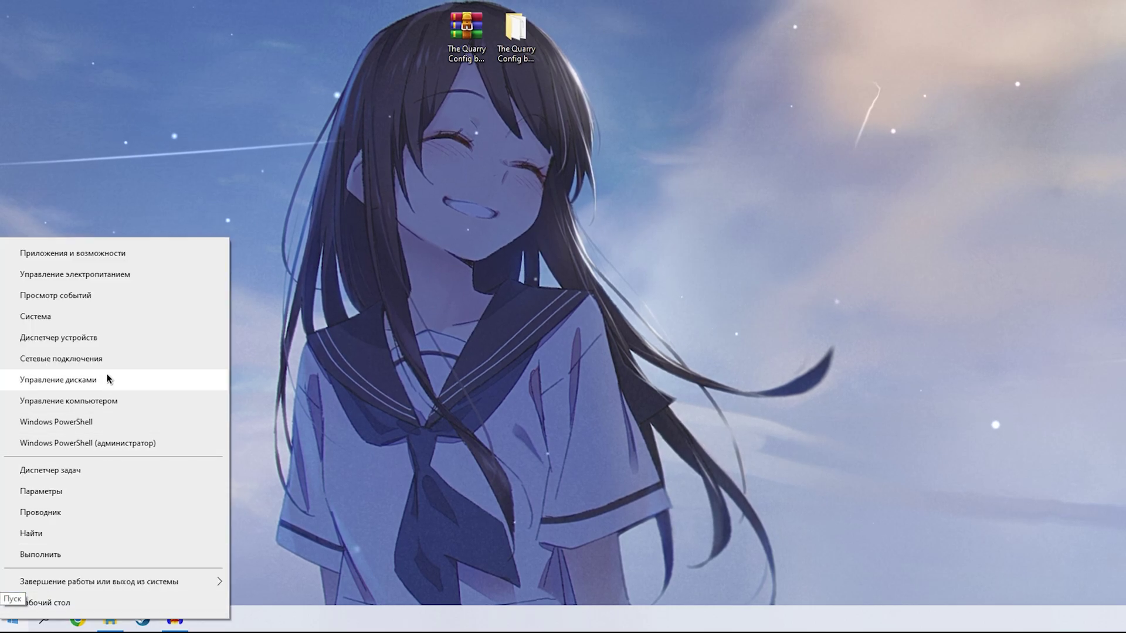
click(89, 343)
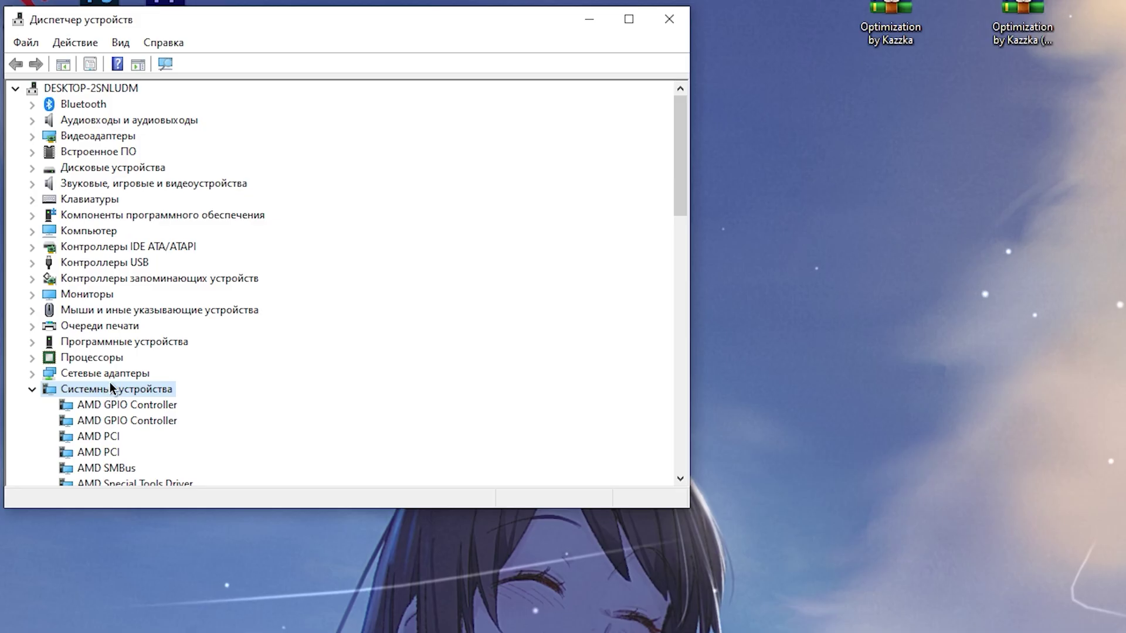
scroll(159, 352, down, 7)
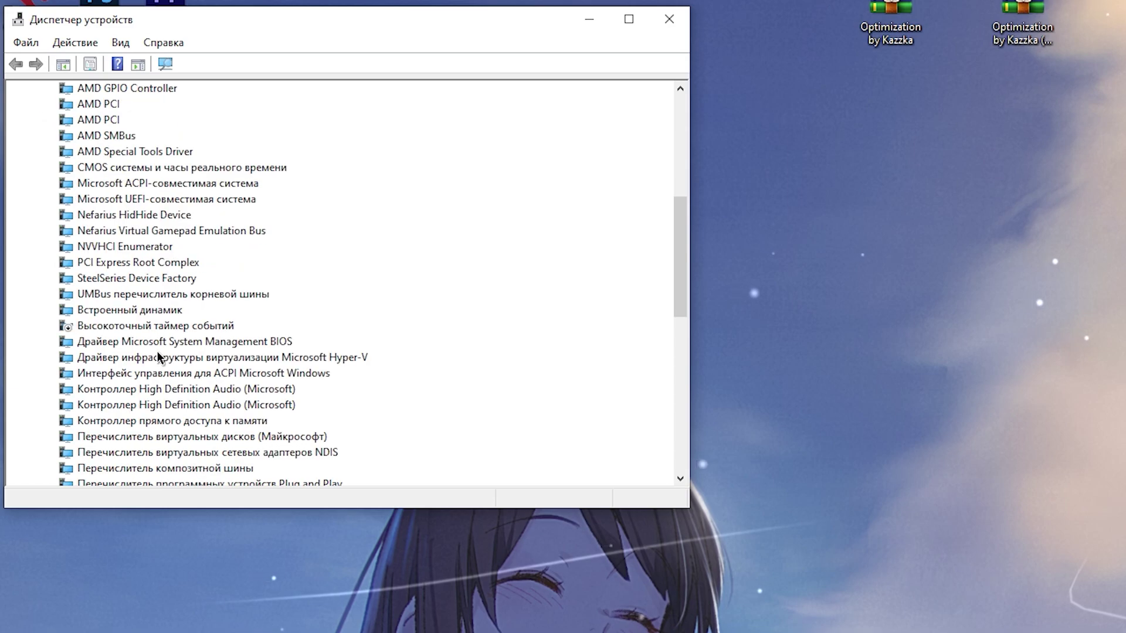
click(112, 327)
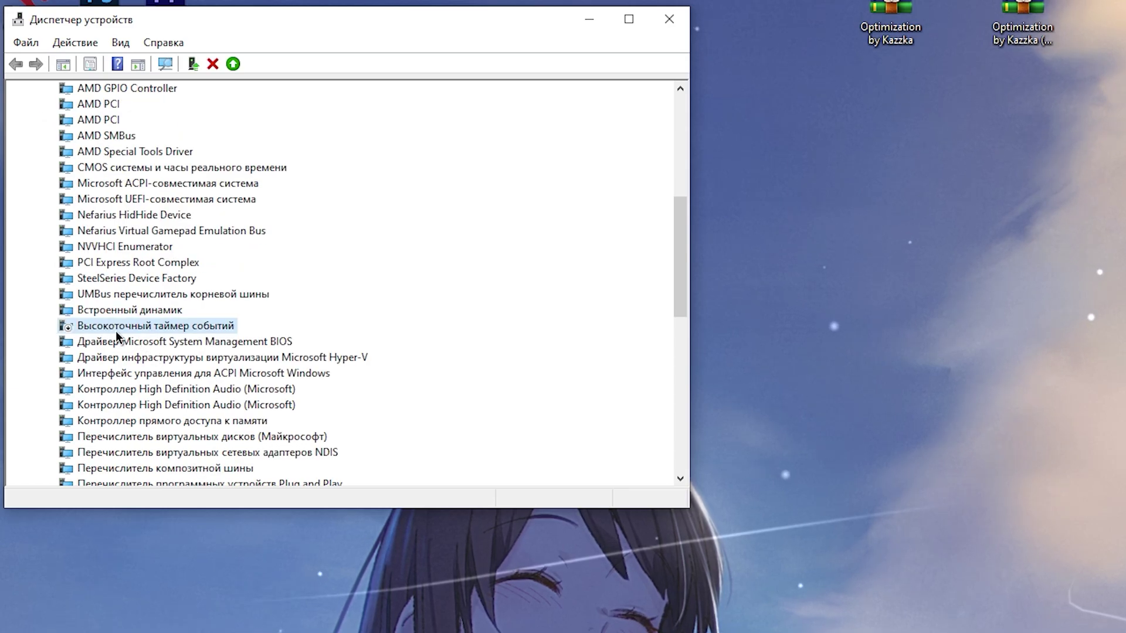
right_click(146, 325)
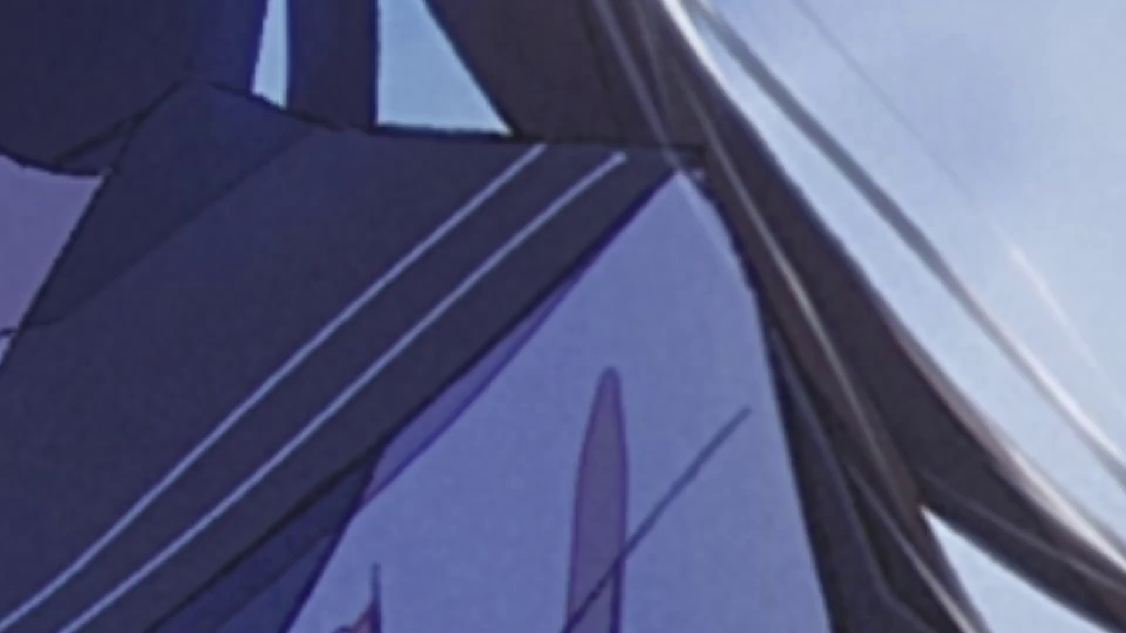
- Open the Xbox Game Bar settings, turn off background recording during gameplay, and exit the overlay
click(51, 607)
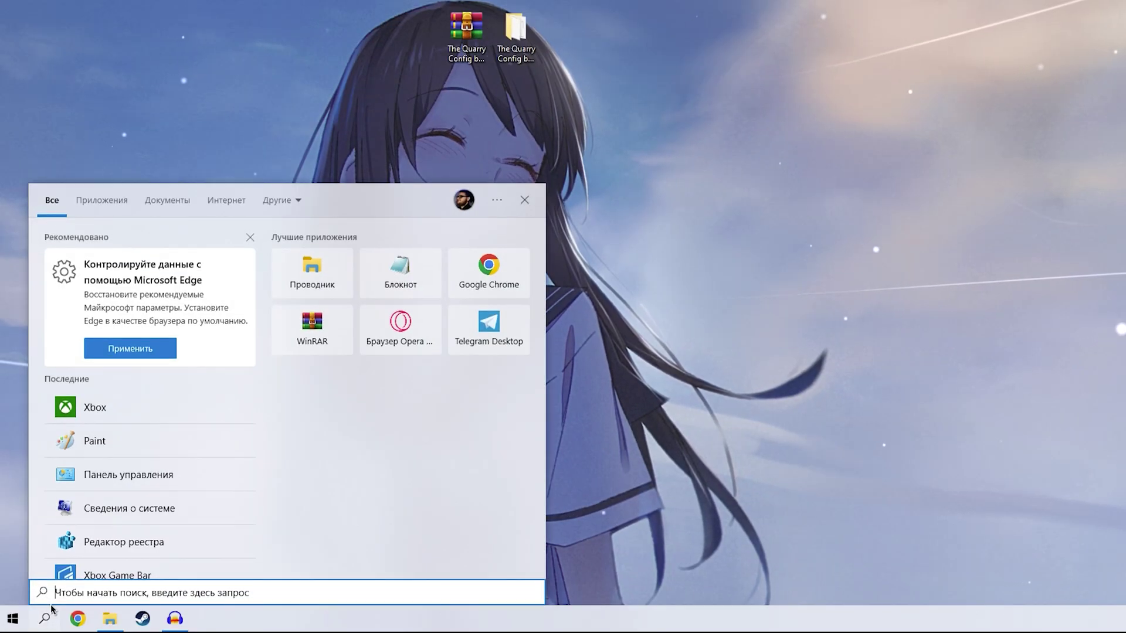
text(xbox)
key(Return)
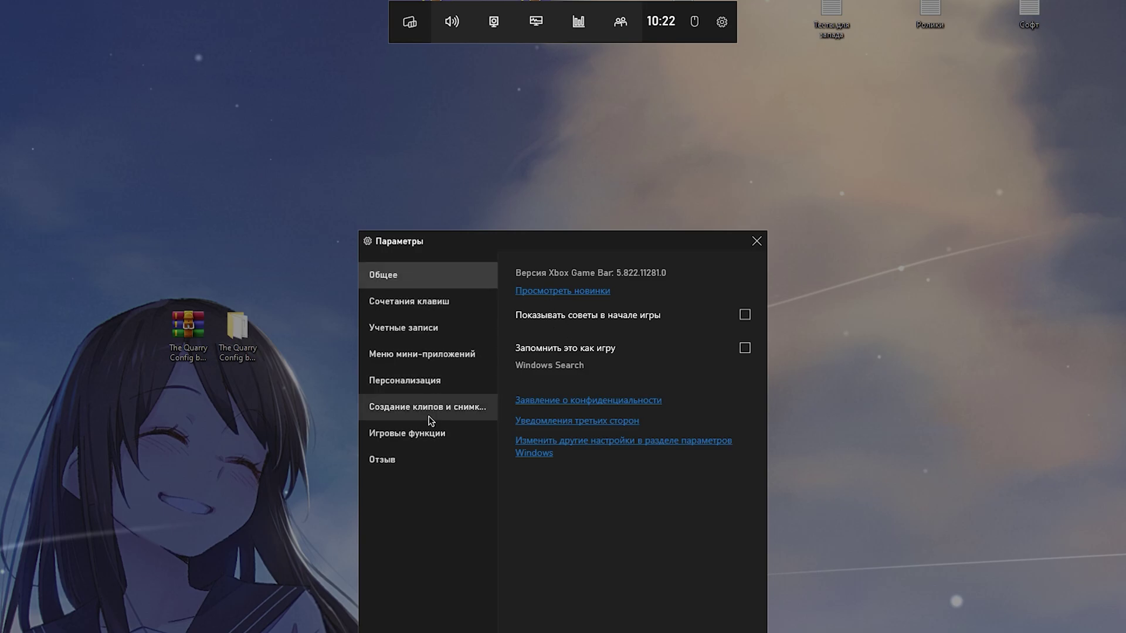
click(409, 407)
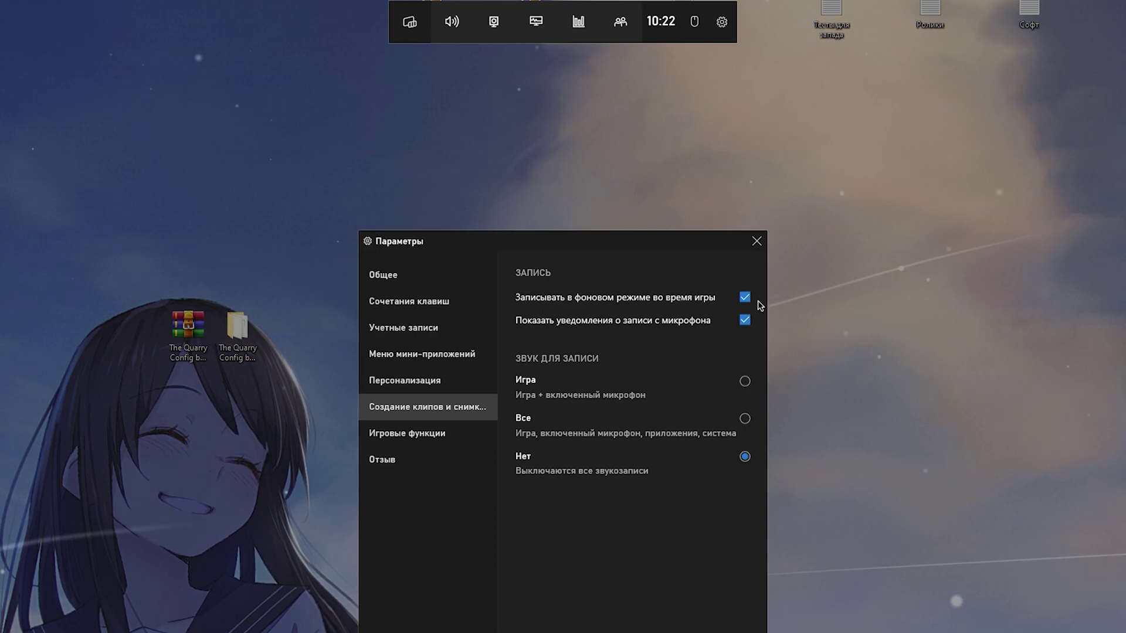
click(755, 242)
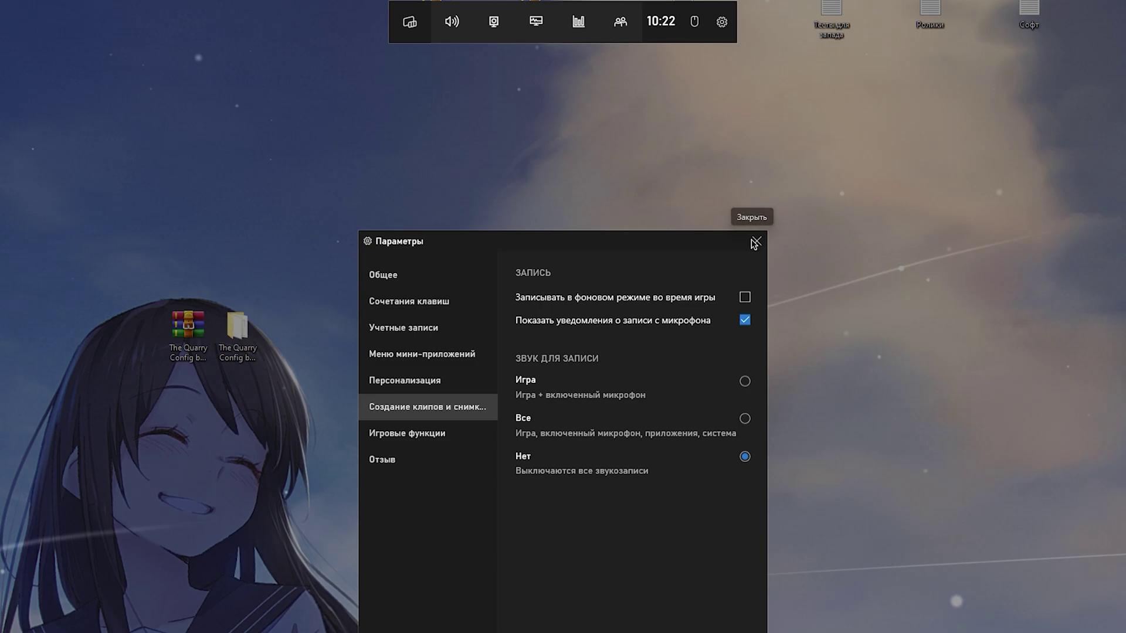
click(835, 325)
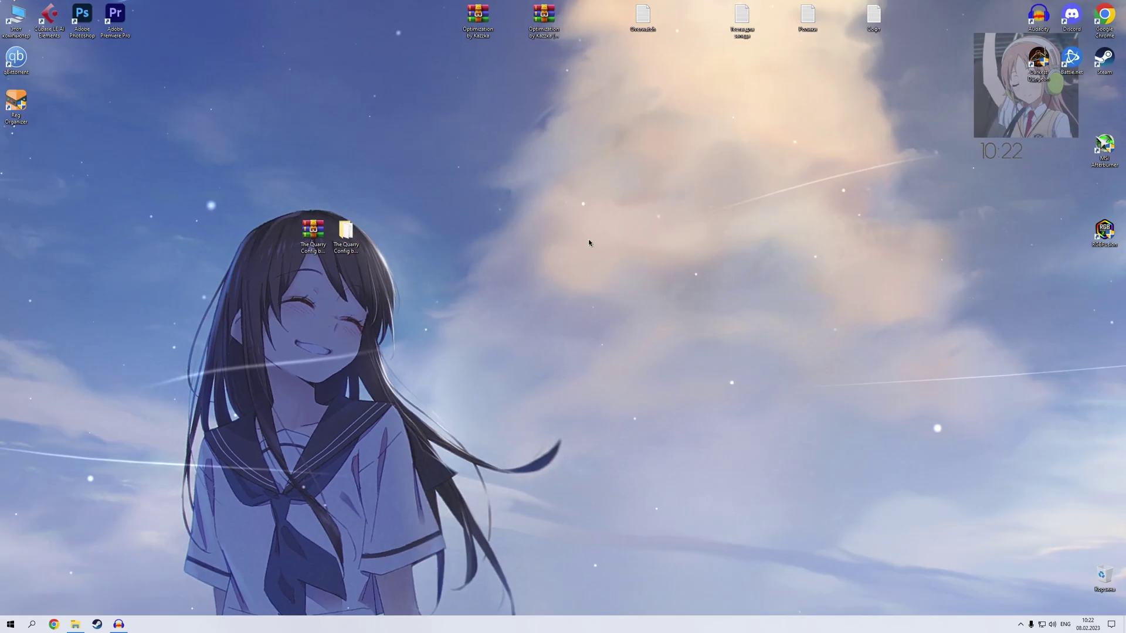
- Open the nVidia Geforce folder inside Настройка Видеокарты and launch the 2 Nvidia Driver Settings shortcut
click(75, 624)
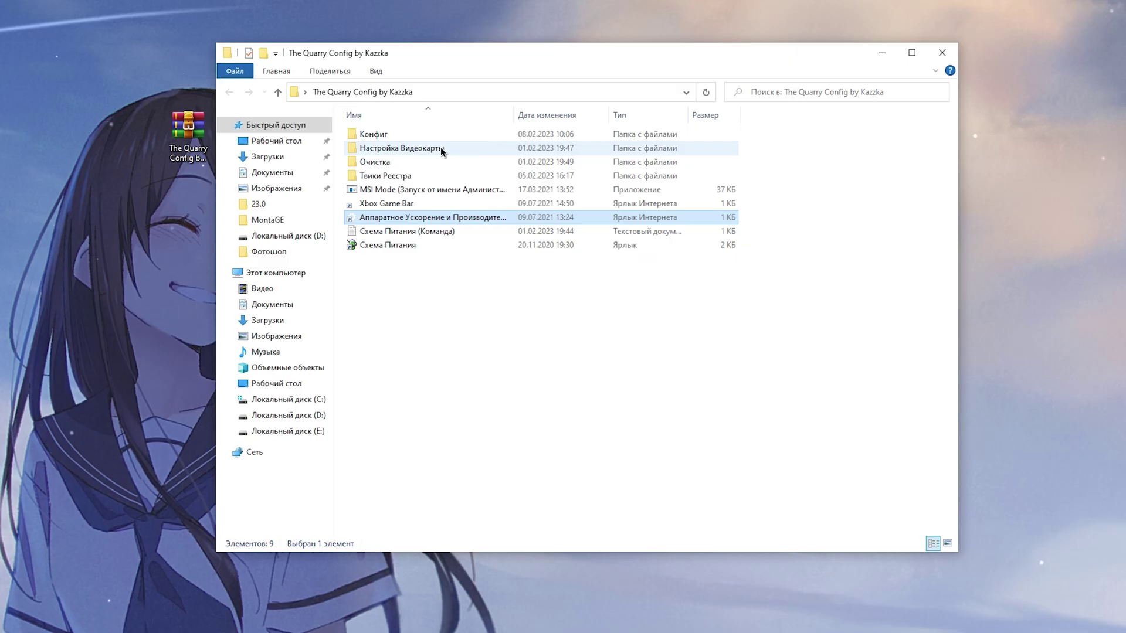
double_click(441, 147)
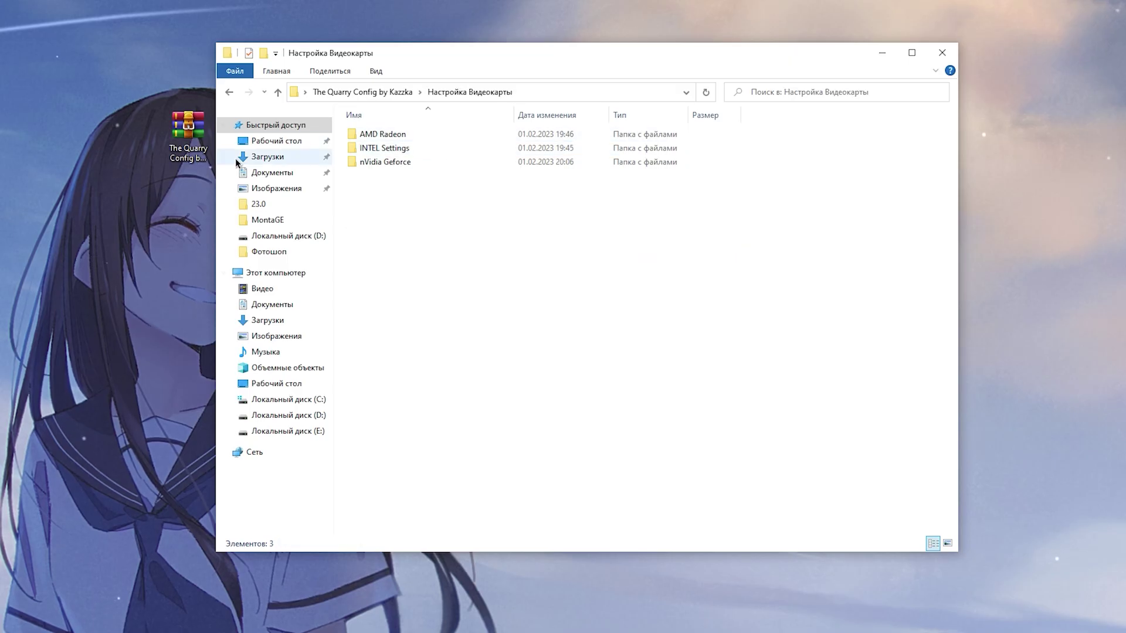
double_click(370, 161)
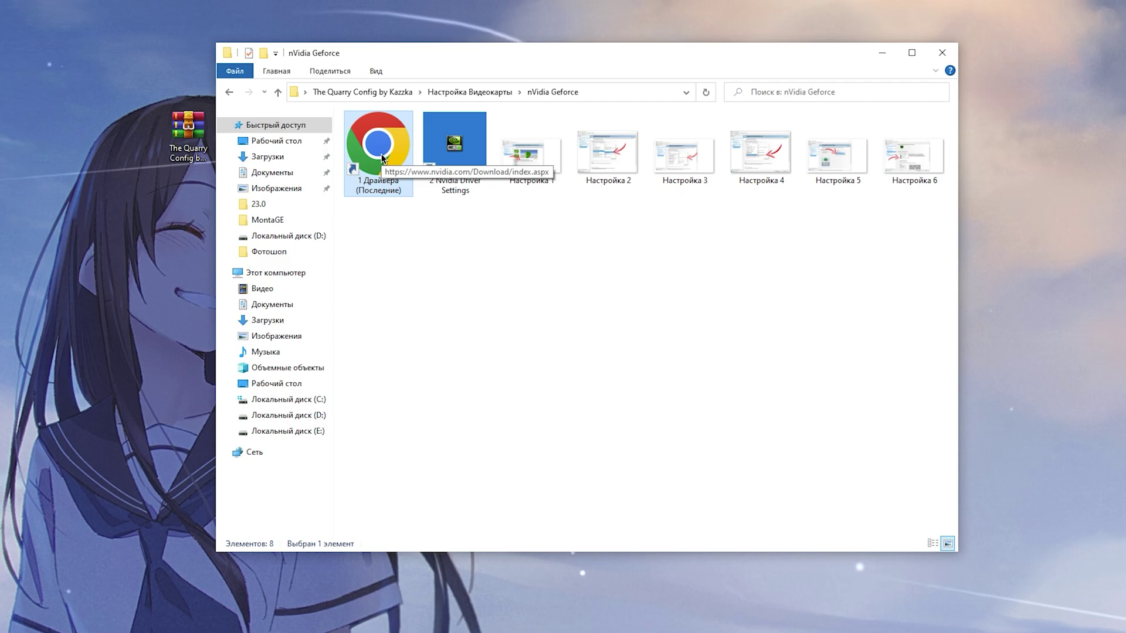
click(450, 258)
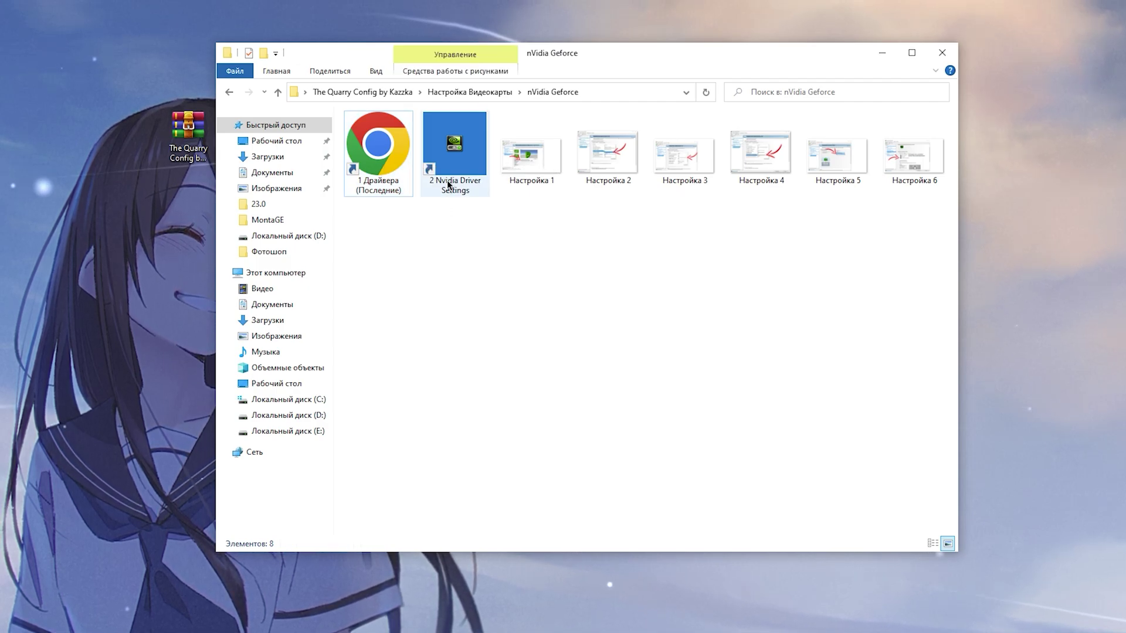
double_click(469, 154)
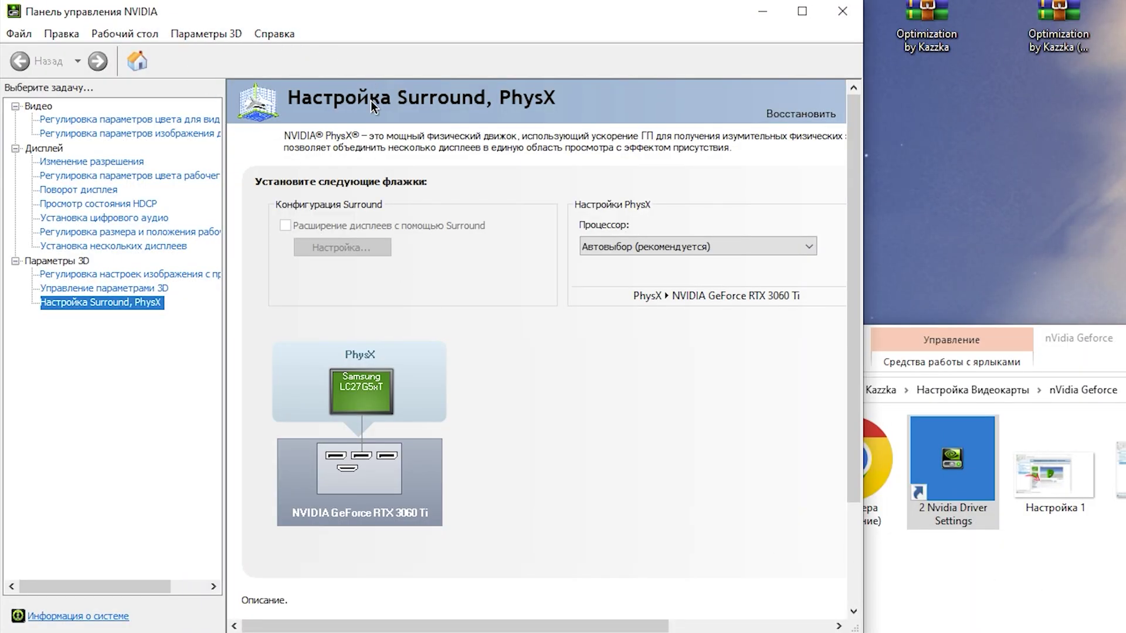
- Examine the image settings preview page and the global 3D parameters in the NVIDIA Control Panel
click(121, 273)
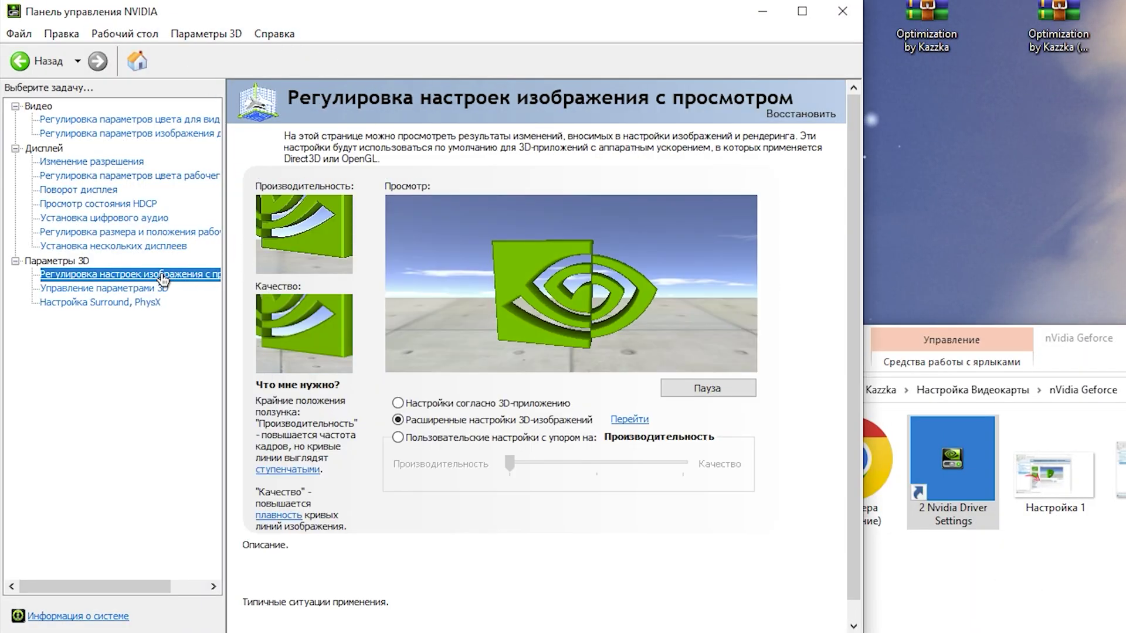
mouse_move(435, 438)
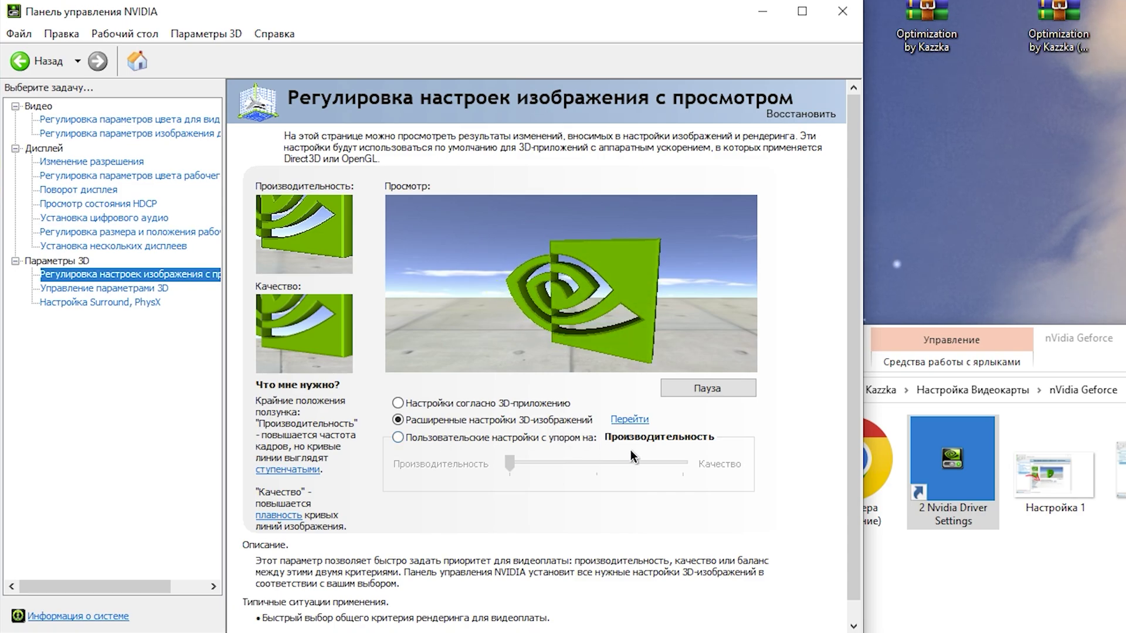
click(97, 291)
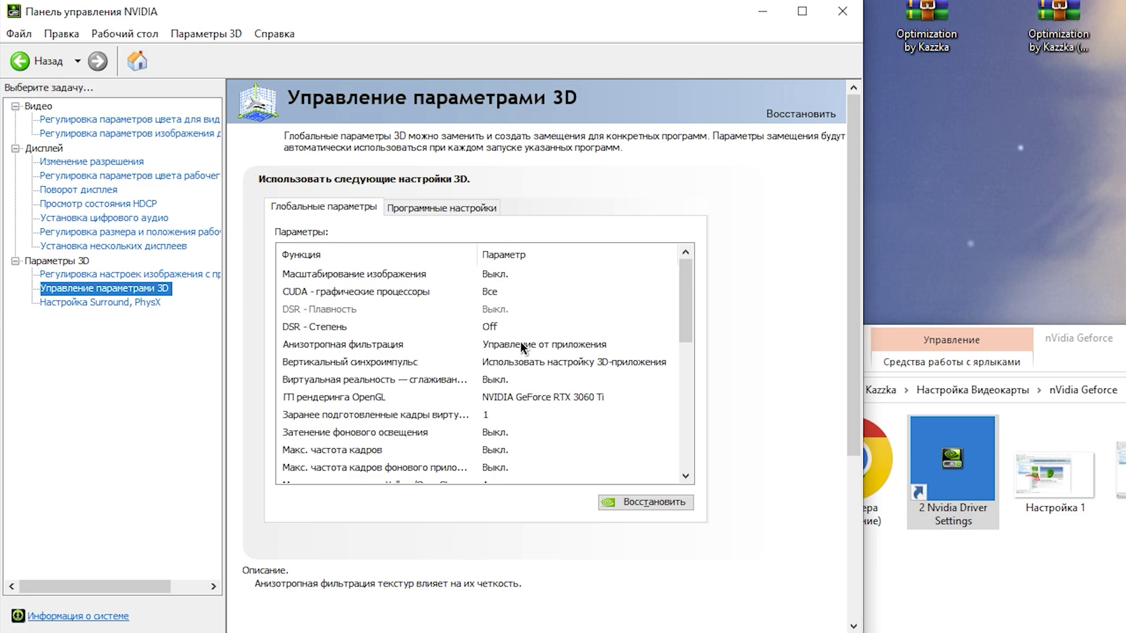
click(135, 275)
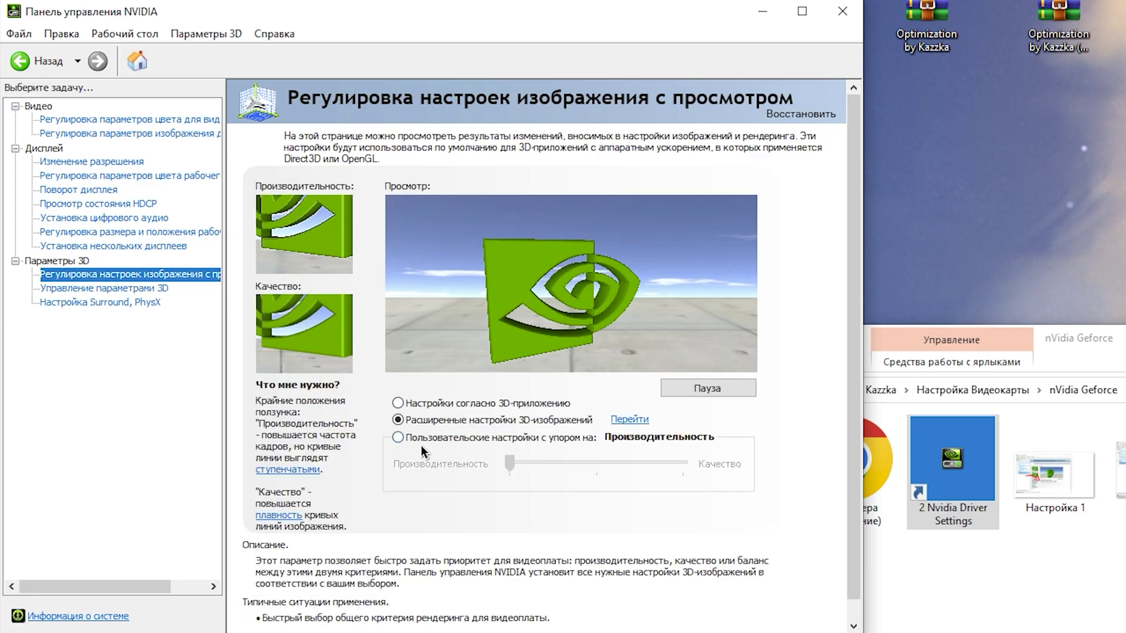
click(141, 287)
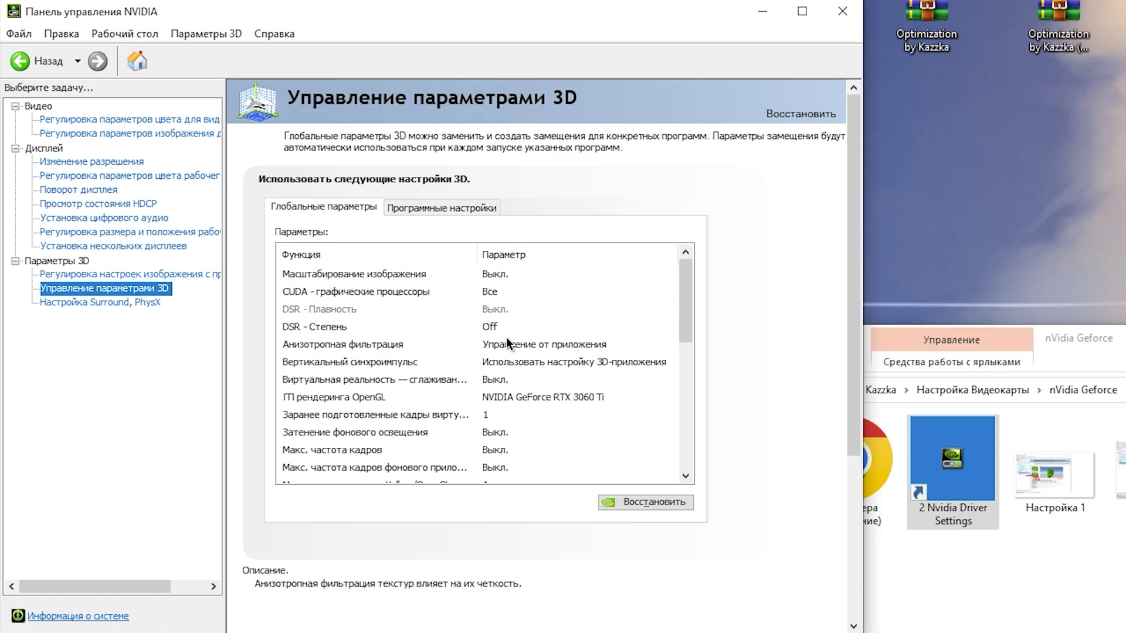
scroll(687, 294, down, 7)
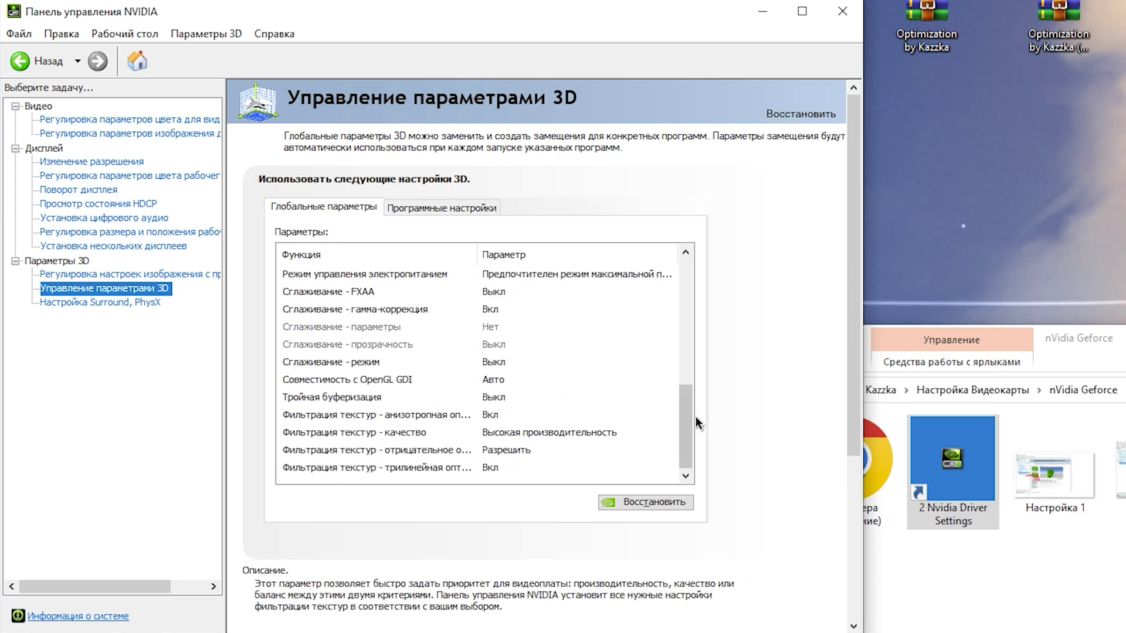
scroll(678, 335, up, 7)
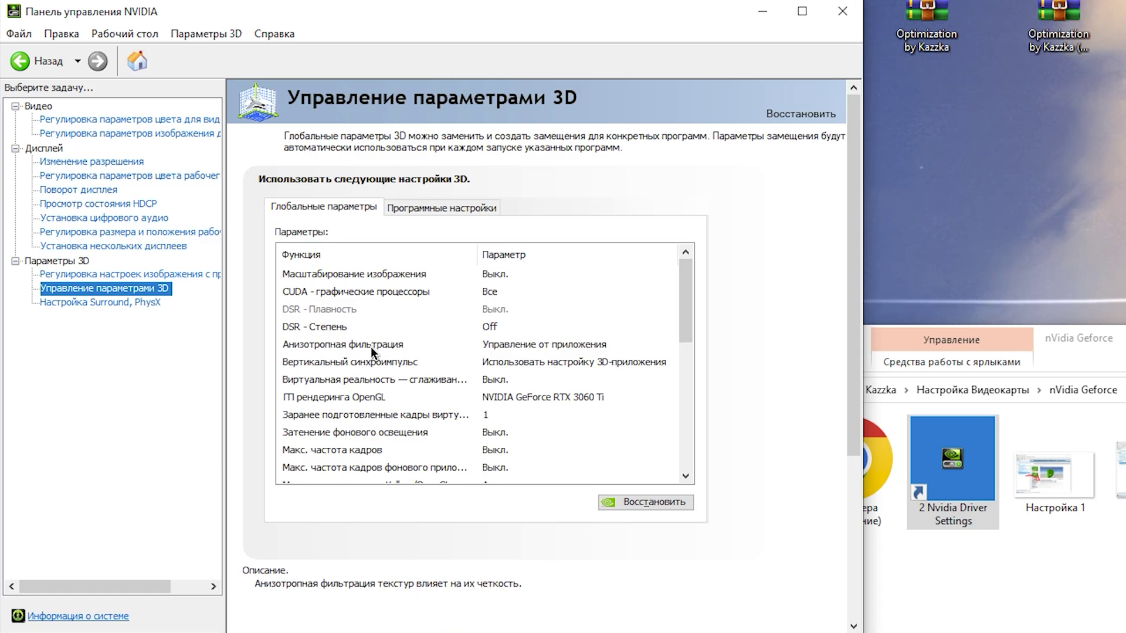
- Set global anisotropic filtering to Управление от приложения and vertical sync to Использовать настройку 3D-приложения
click(512, 346)
click(511, 346)
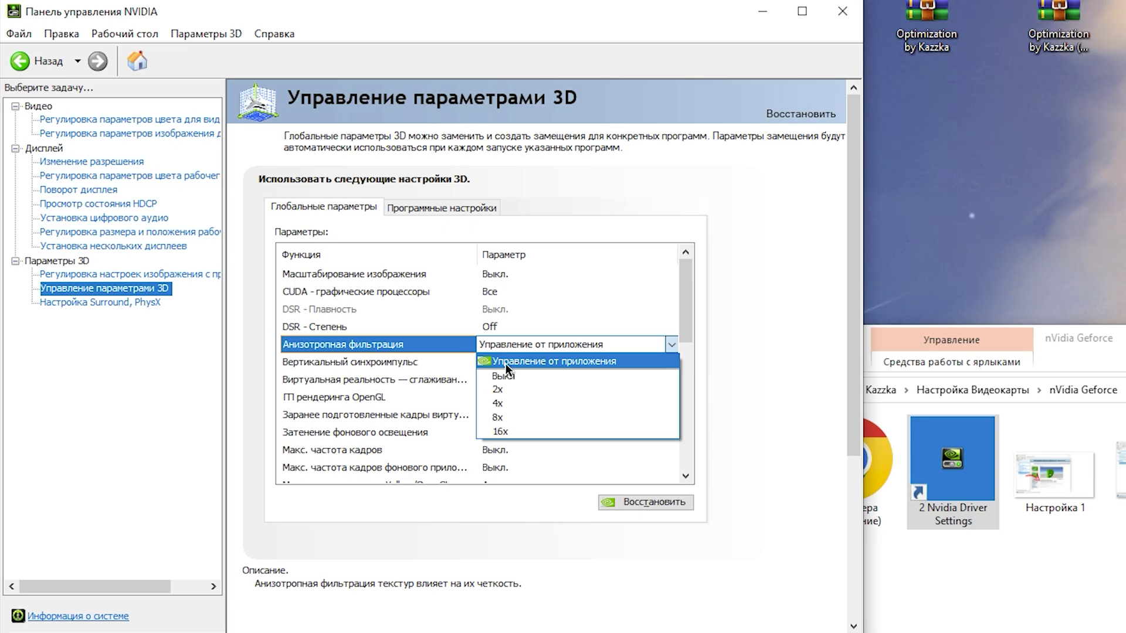
click(800, 328)
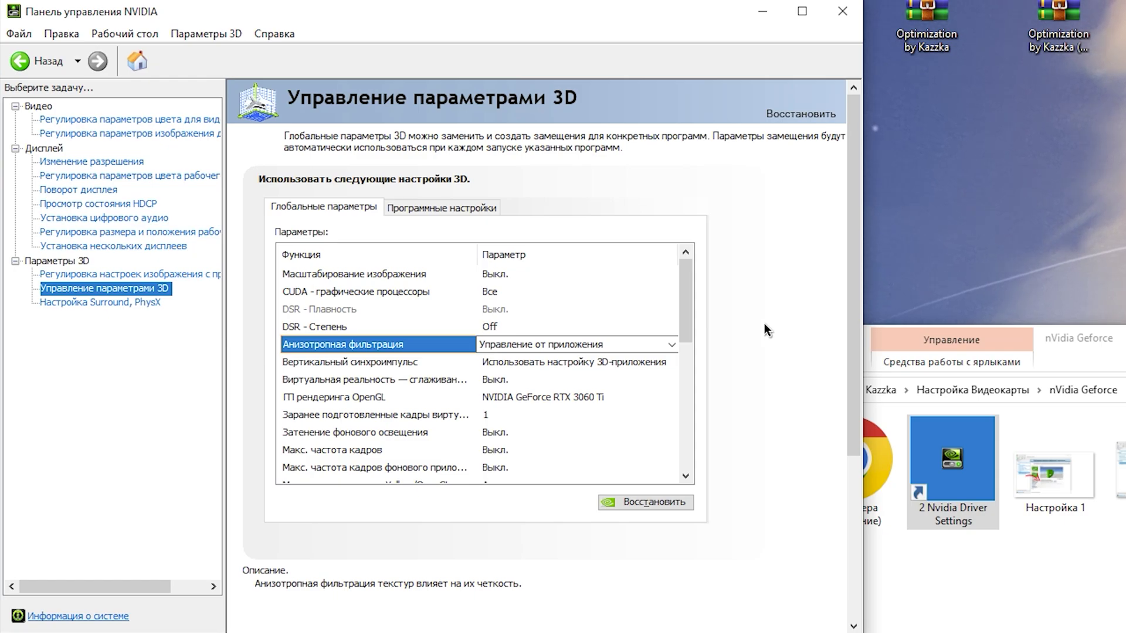
mouse_move(513, 371)
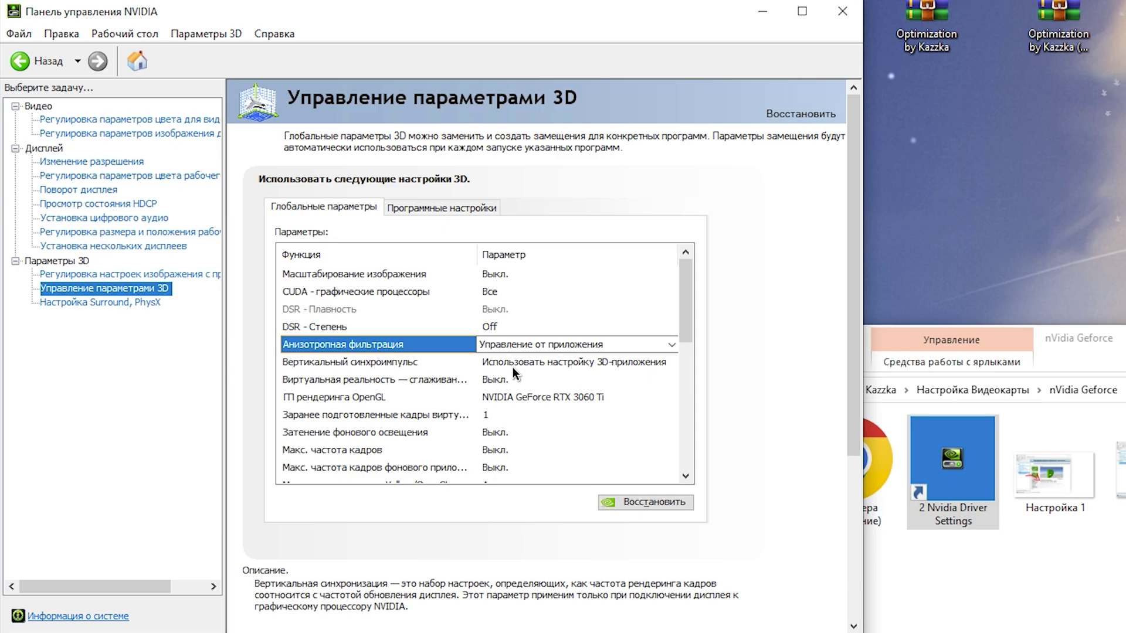
click(508, 365)
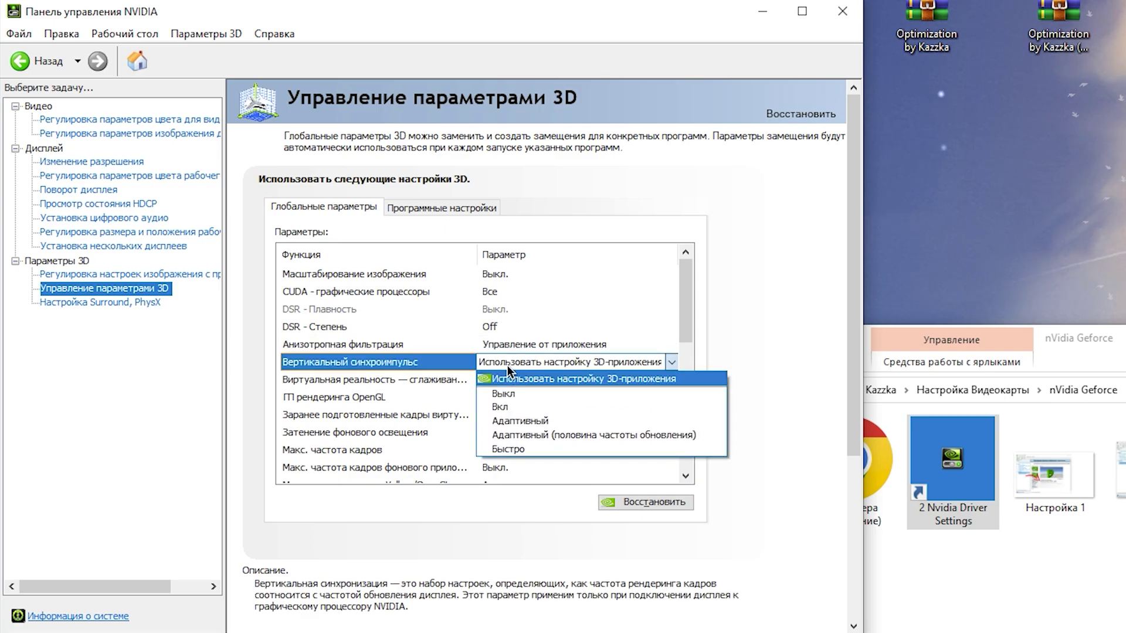
click(561, 382)
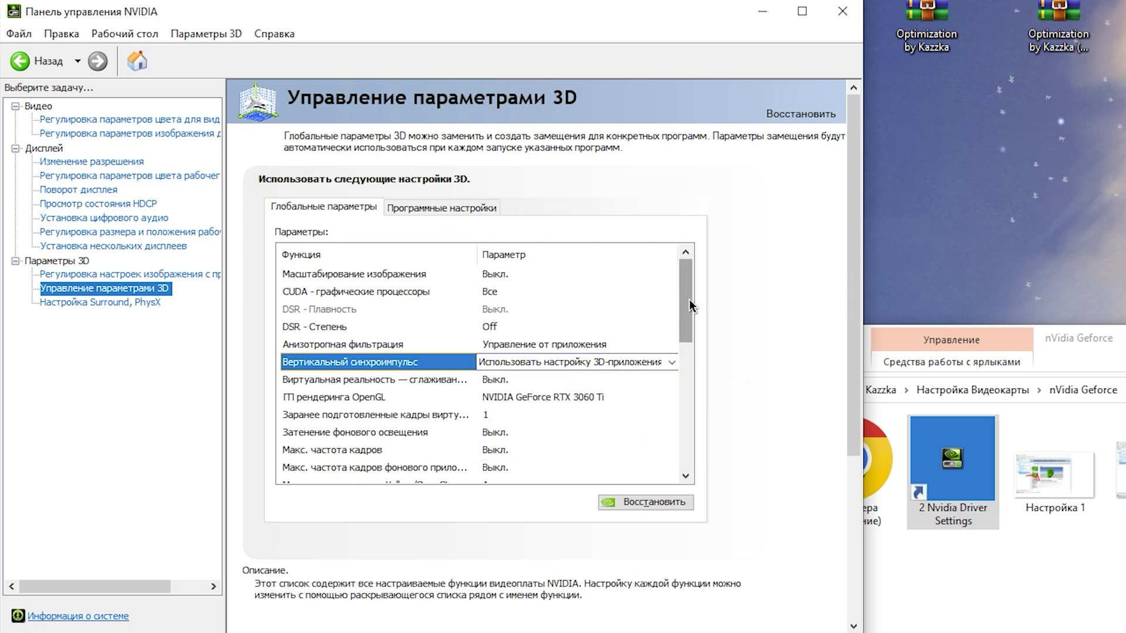
- Set the global shader cache size to 10 ГБ
scroll(365, 349, down, 1)
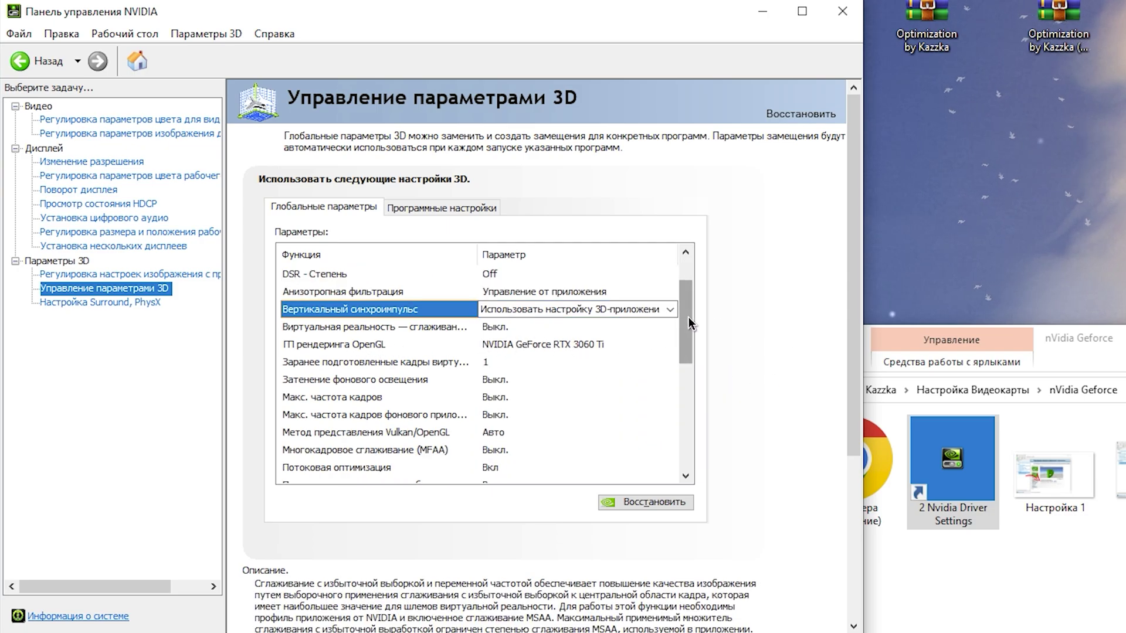
drag(688, 317, 670, 375)
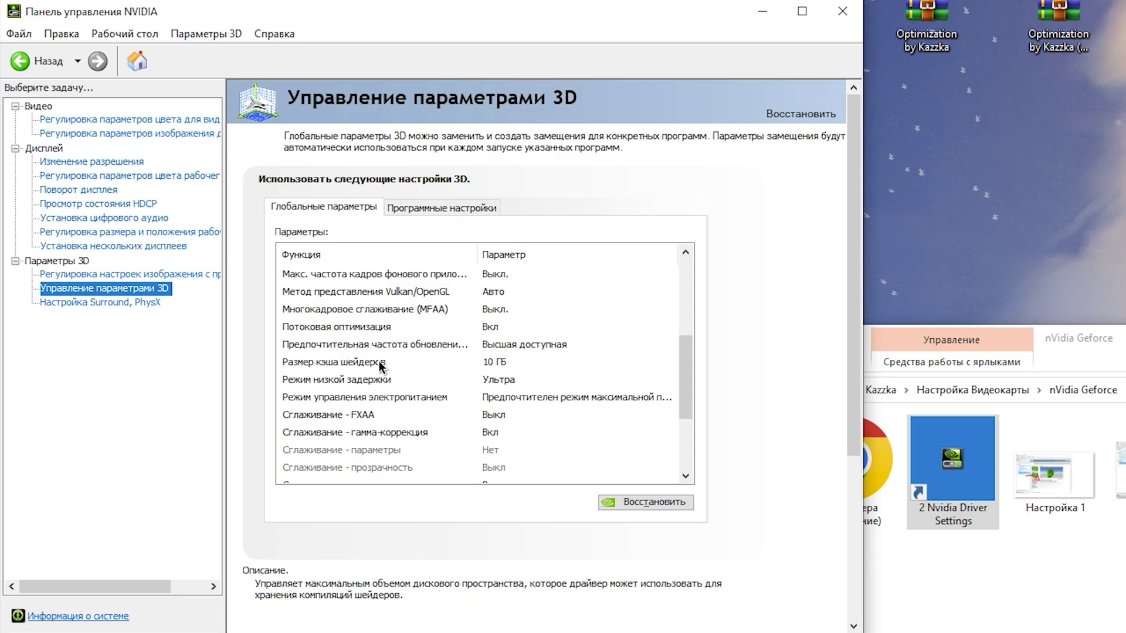
click(520, 360)
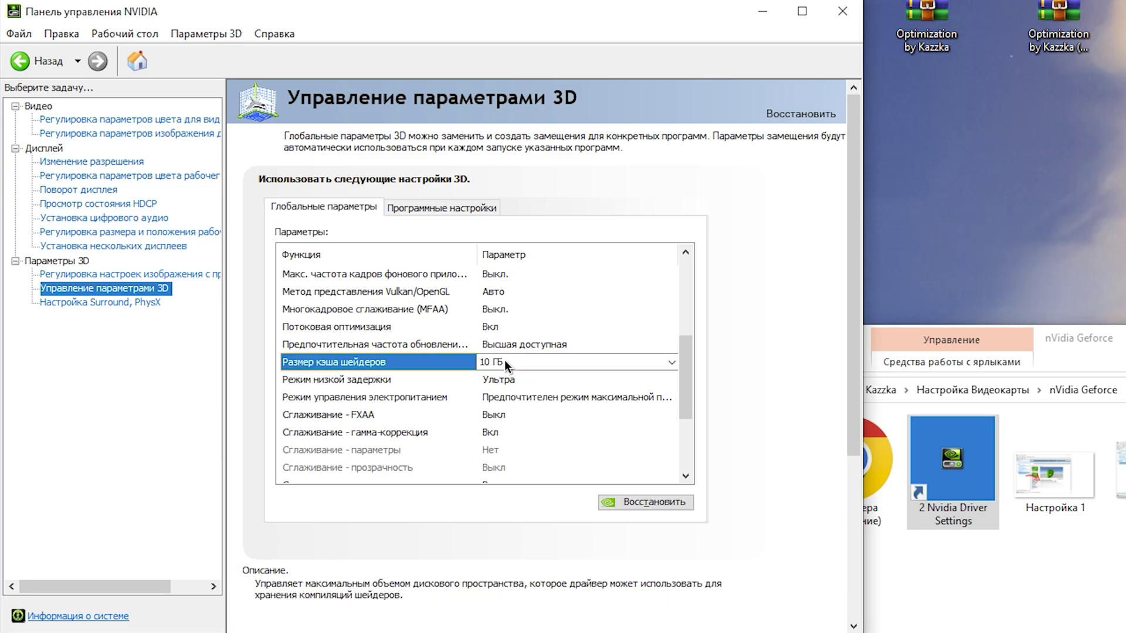
click(504, 360)
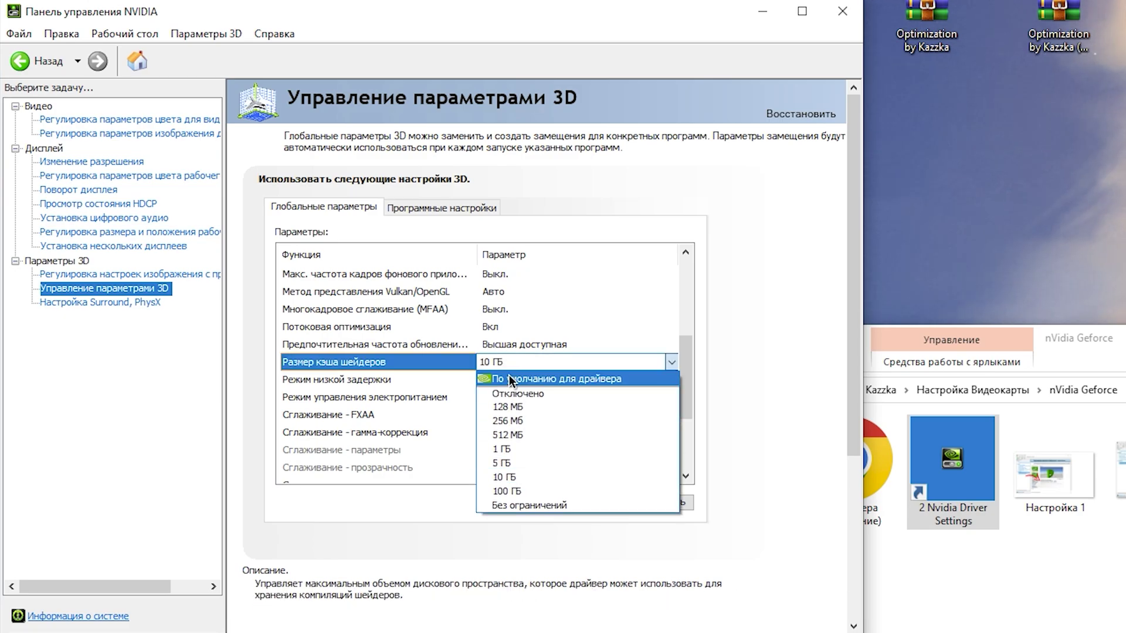
click(502, 476)
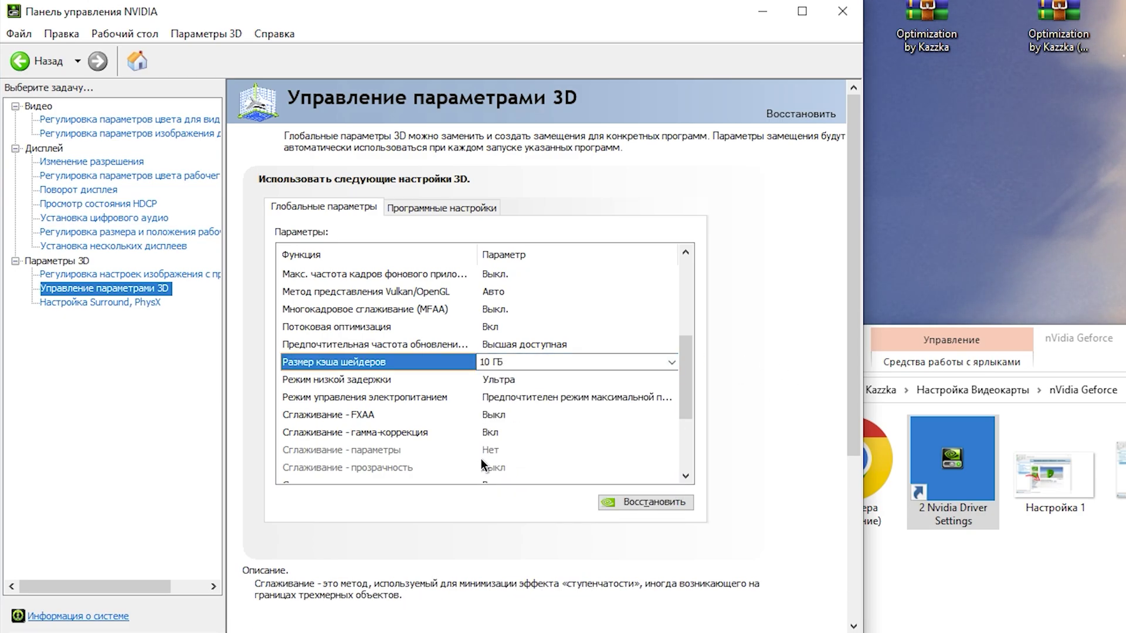
- Keep low latency mode at Ультра and set power management mode to Предпочтителен режим максимальной производительности
click(504, 380)
click(504, 380)
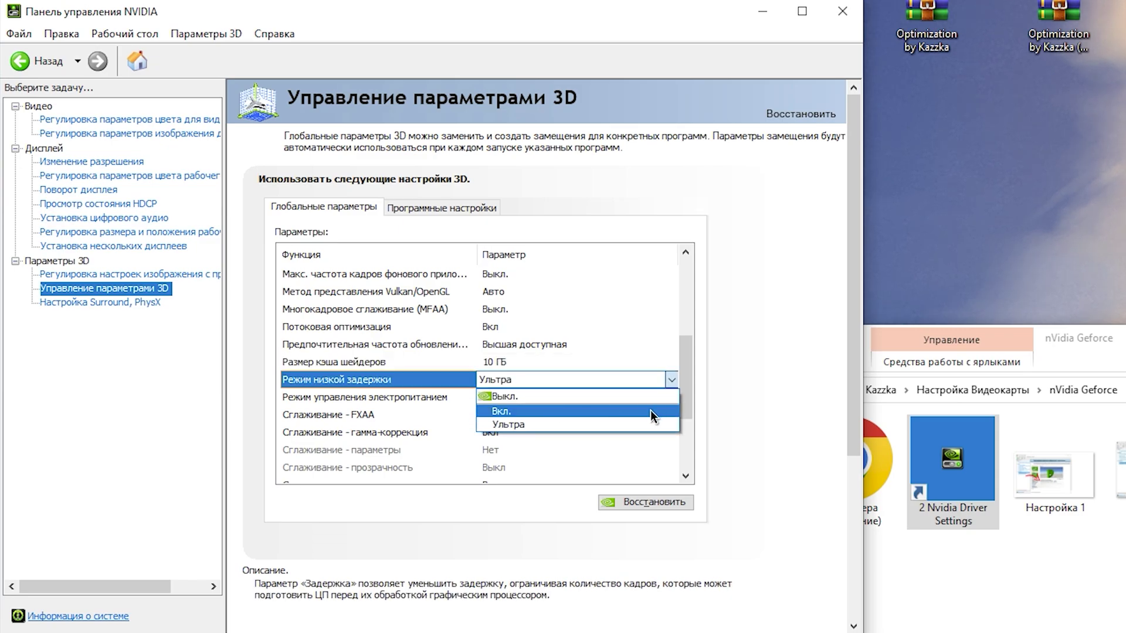
click(771, 384)
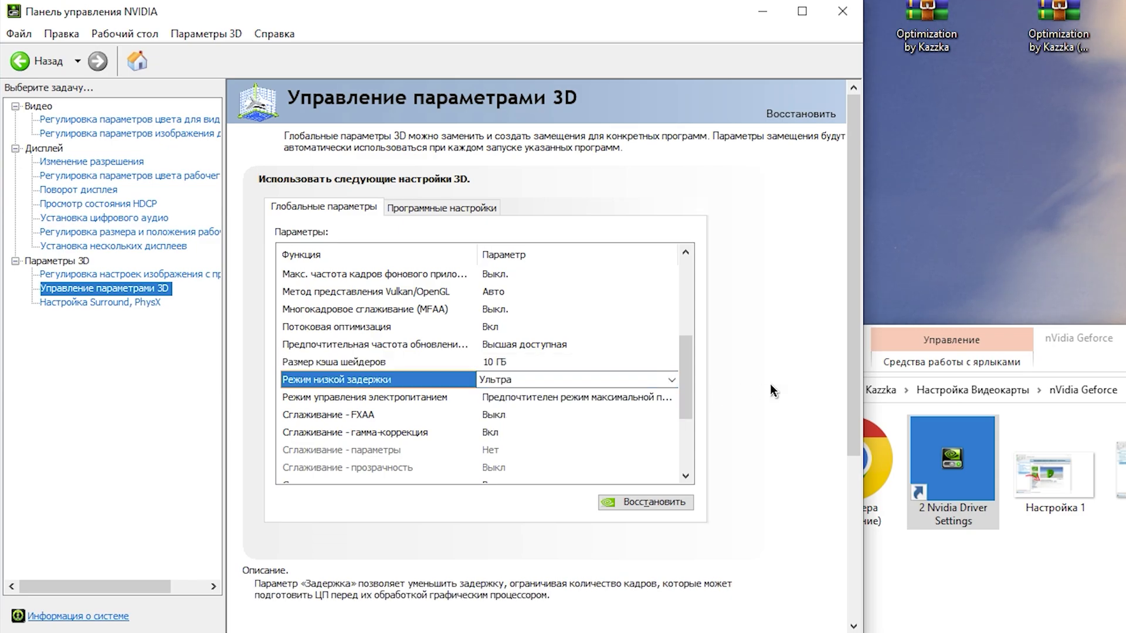
scroll(483, 368, down, 1)
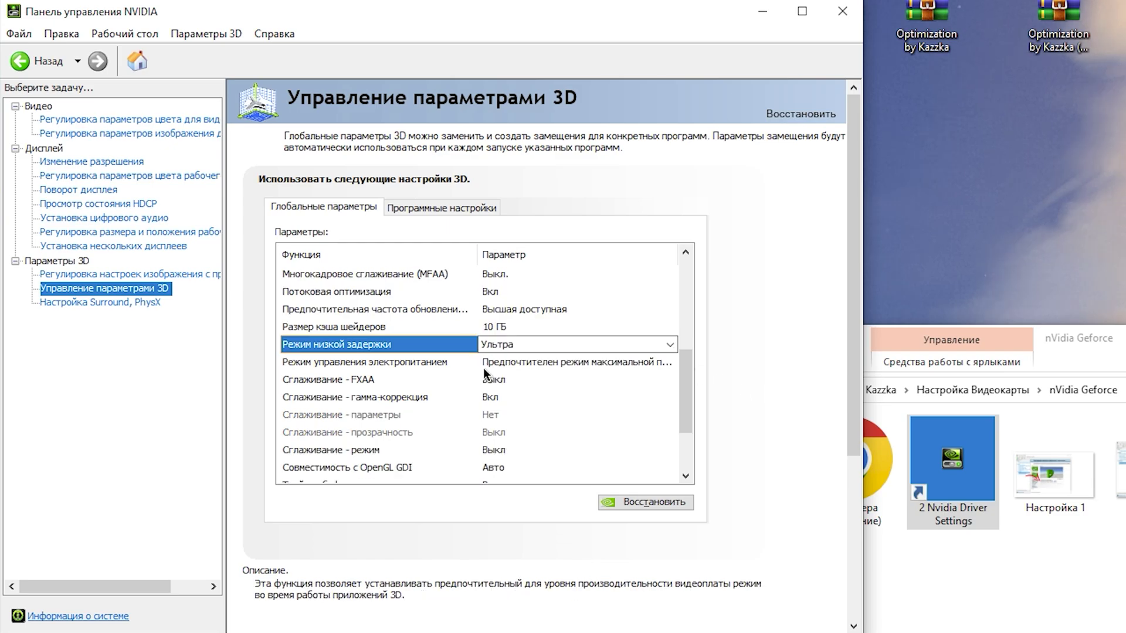
double_click(530, 364)
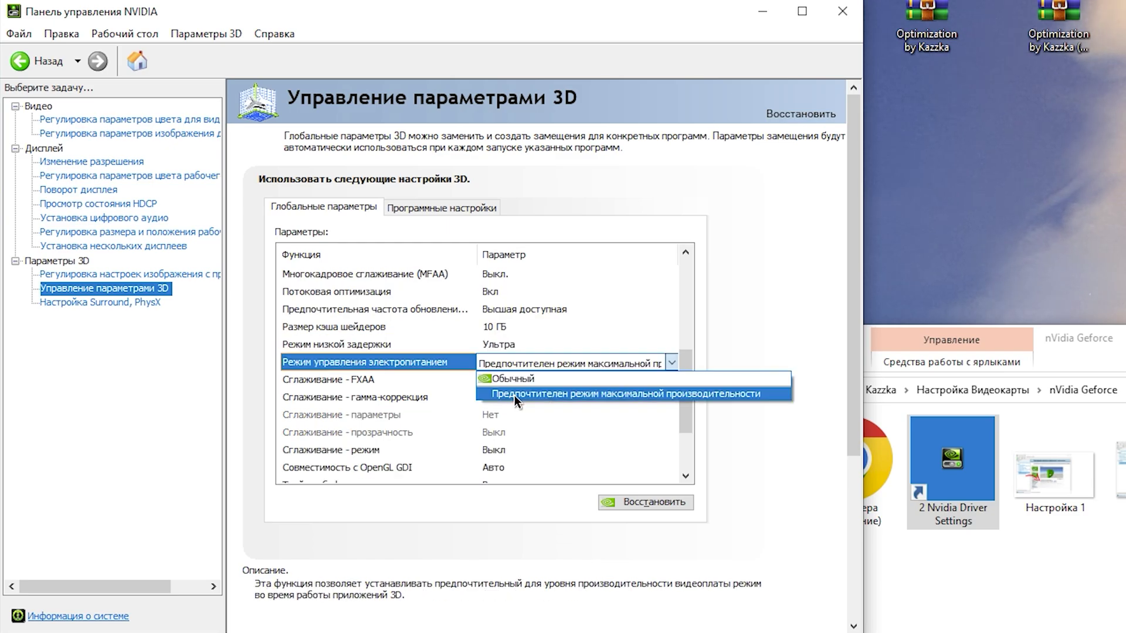
click(728, 392)
- Set texture filtering quality to Высокая производительность in the global 3D parameters
scroll(675, 422, down, 2)
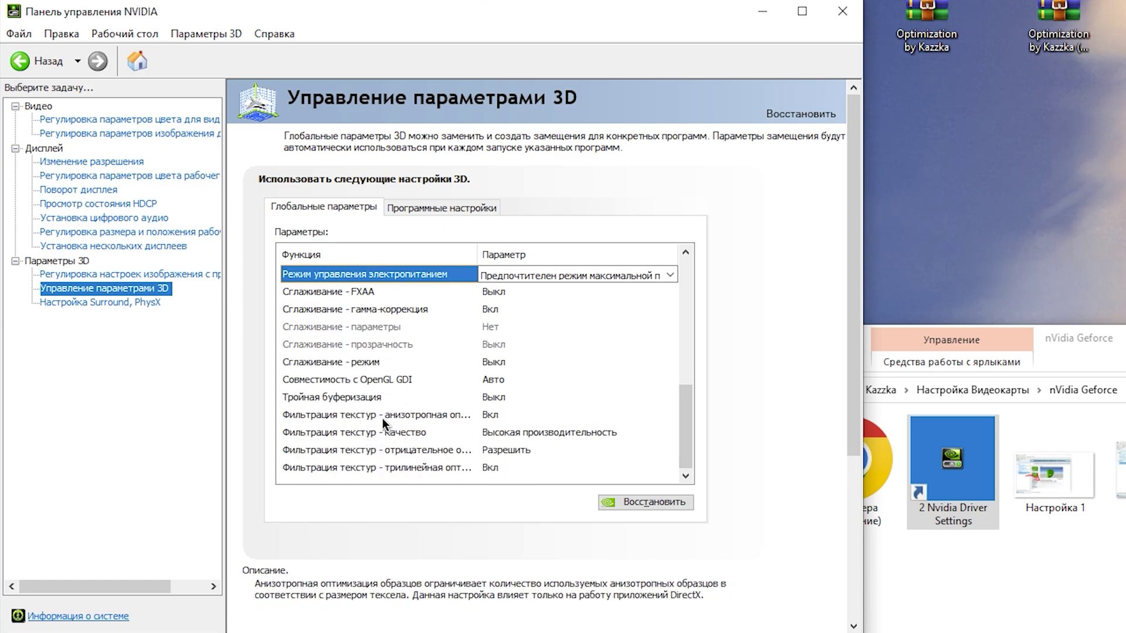
double_click(545, 432)
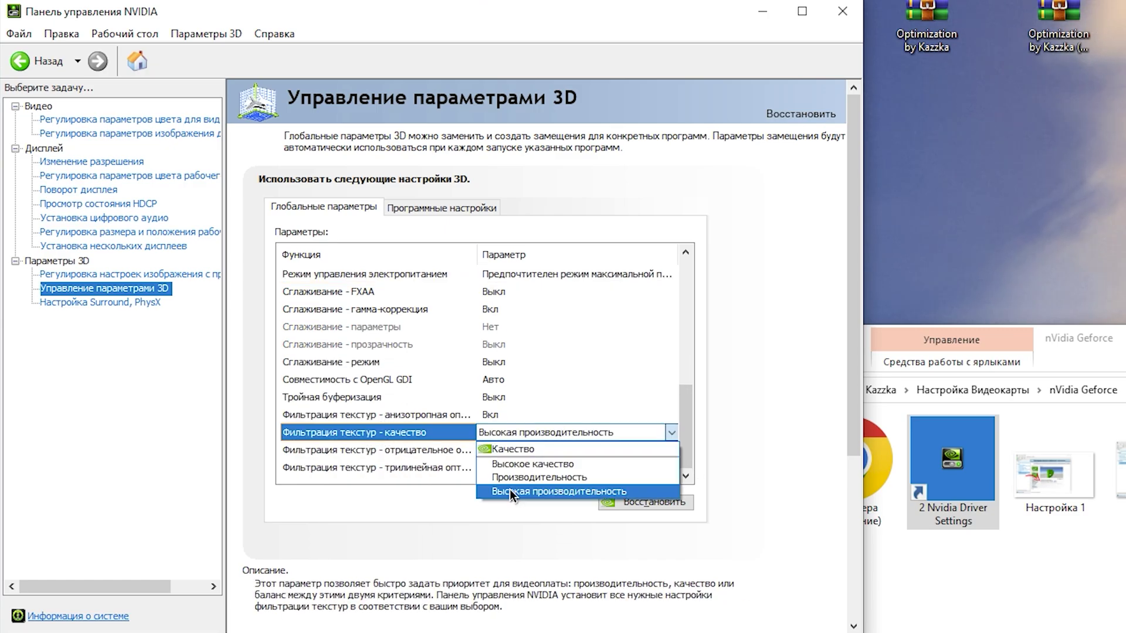
click(571, 490)
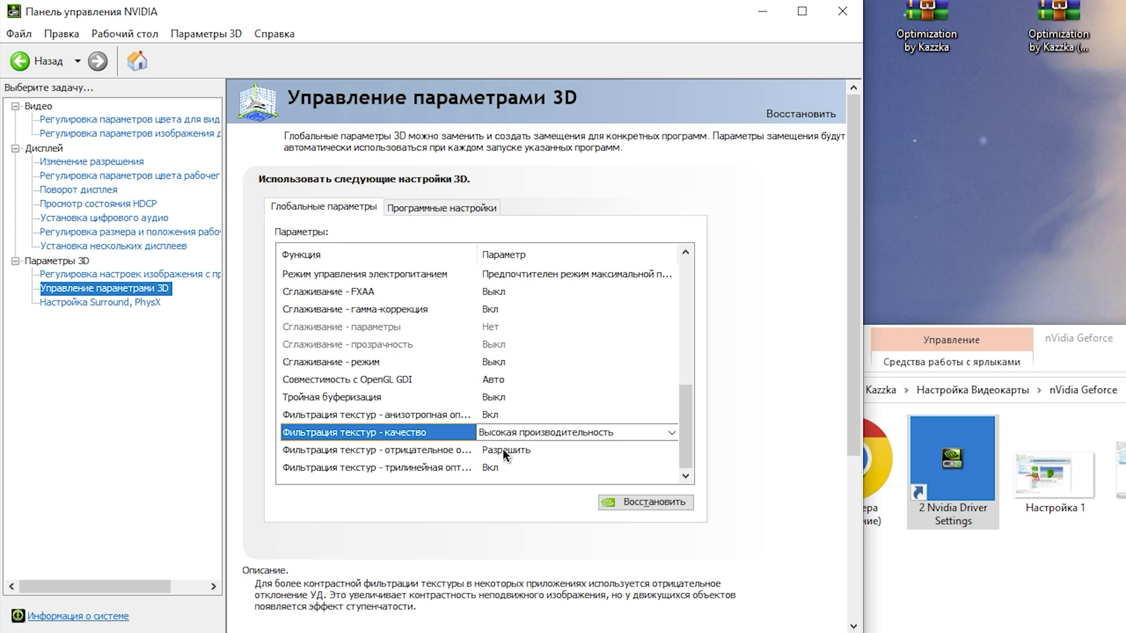
- Open the Surround, PhysX configuration page and examine the available PhysX processor options
click(99, 302)
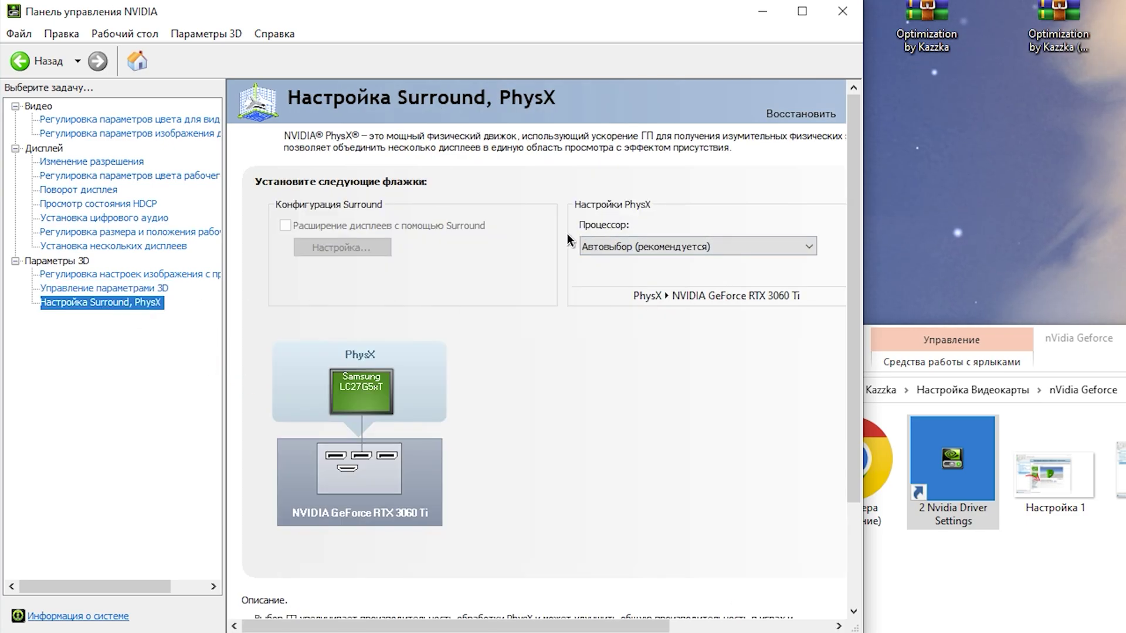
click(639, 249)
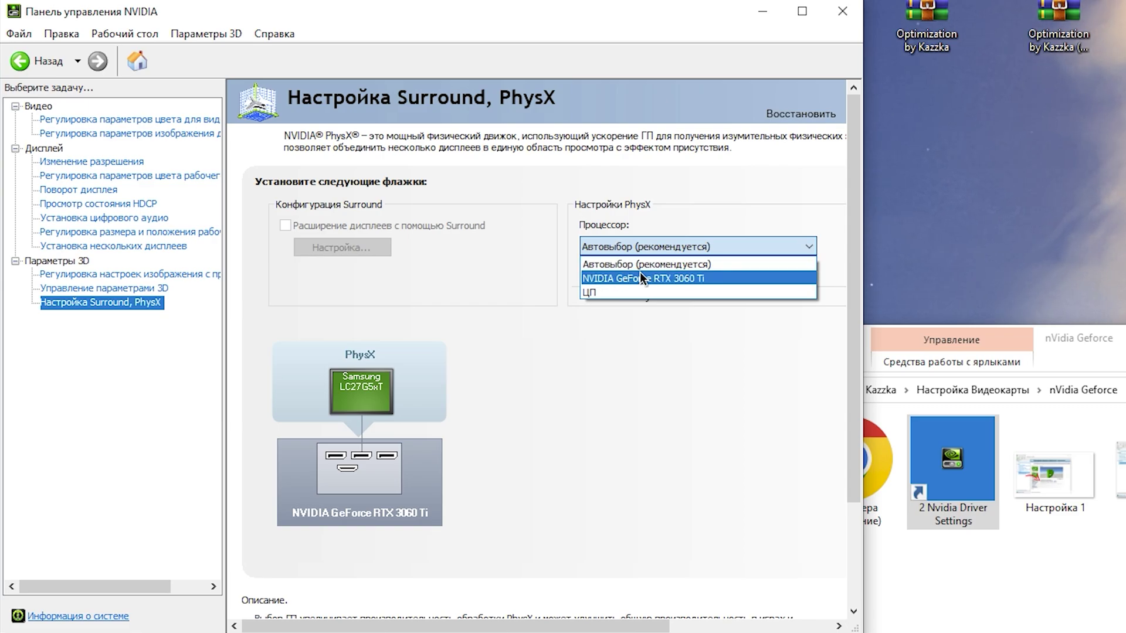
click(805, 98)
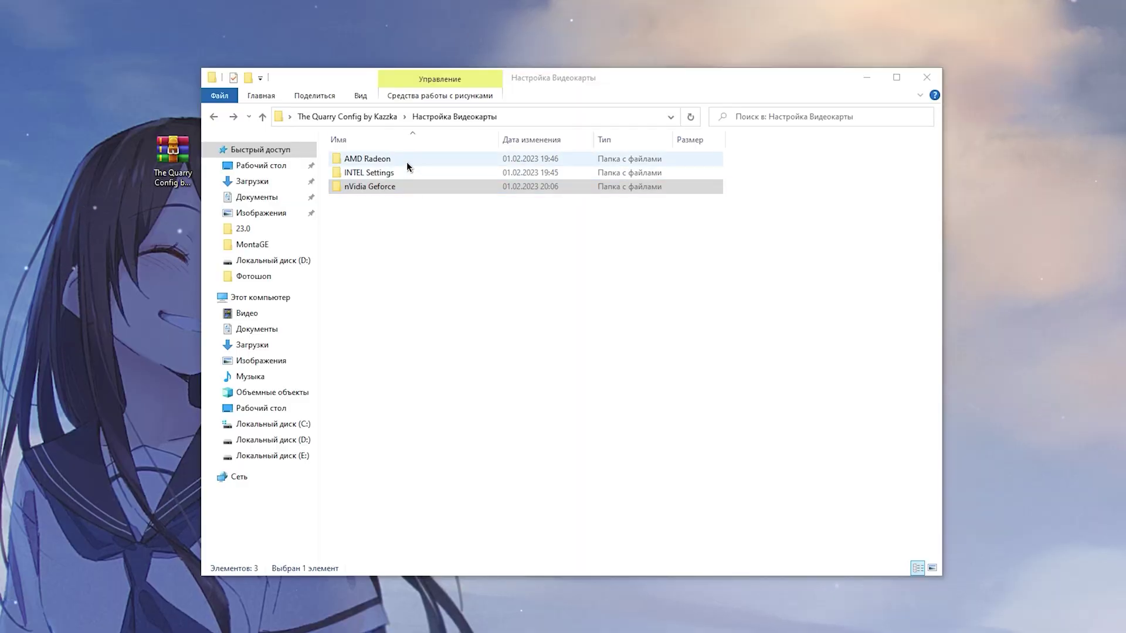
- Open the AMD Radeon folder, view the 2 Установка драйвера AMD image, and close it
double_click(394, 160)
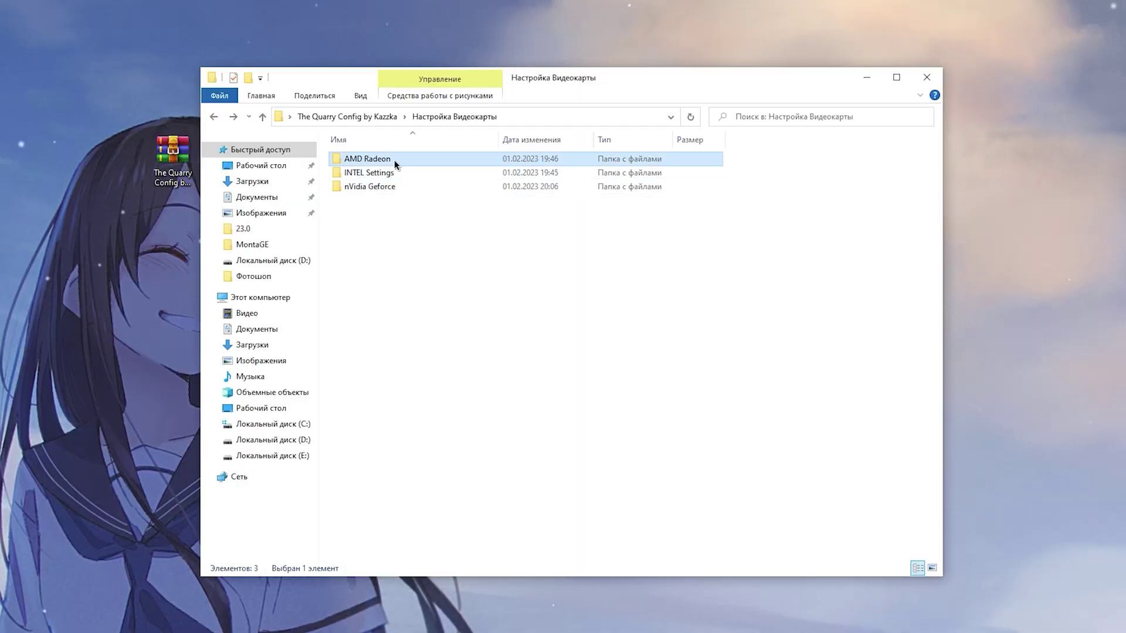
click(367, 213)
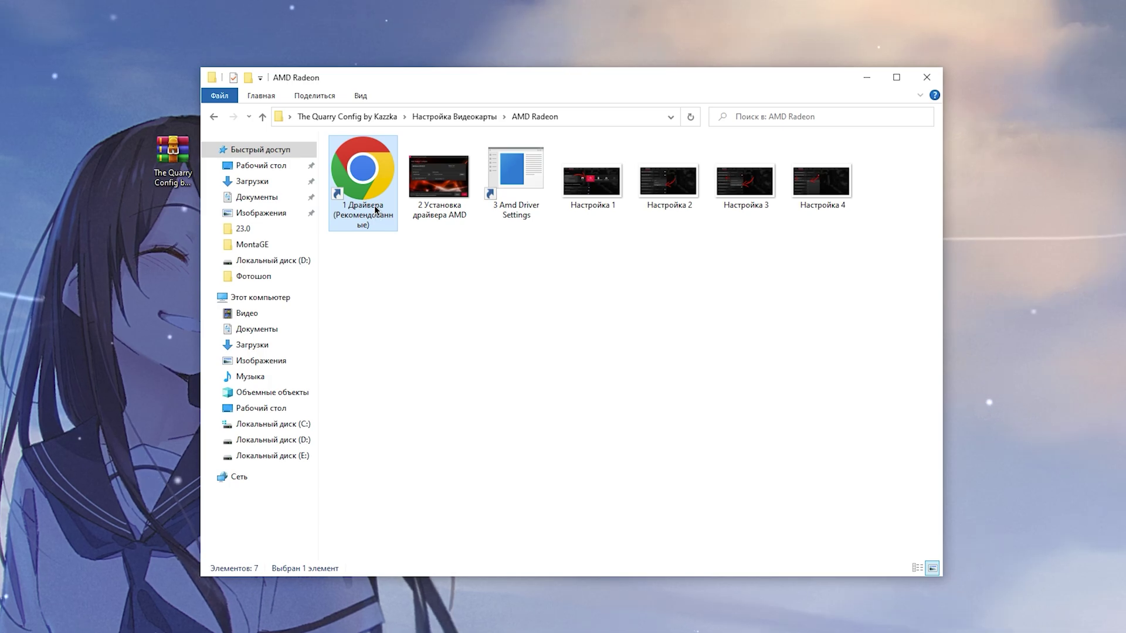
double_click(432, 188)
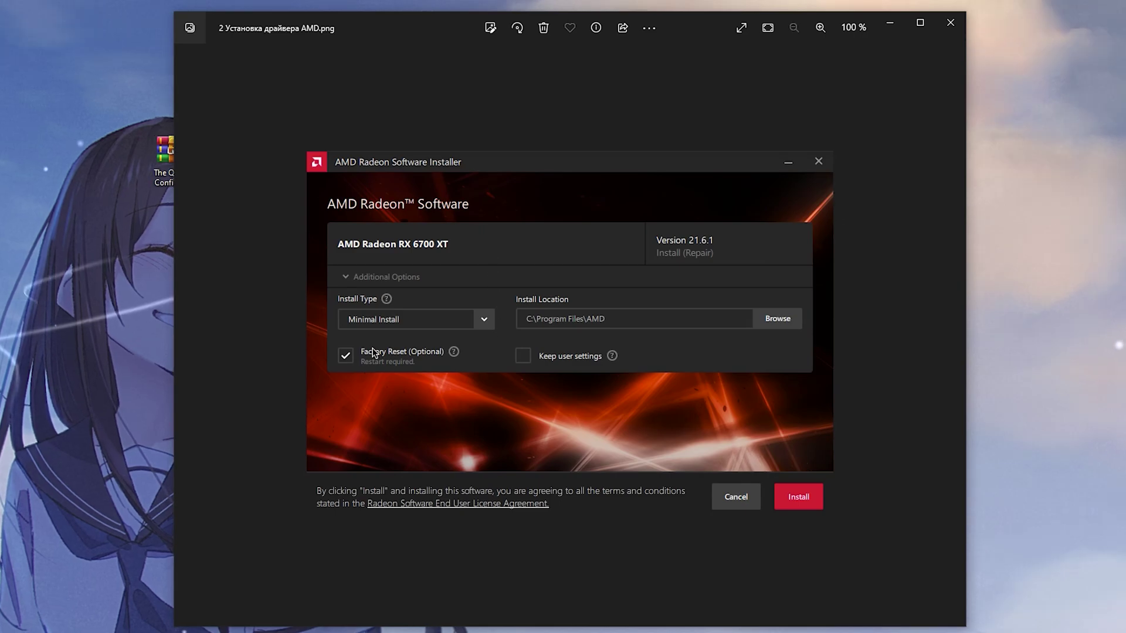
click(951, 23)
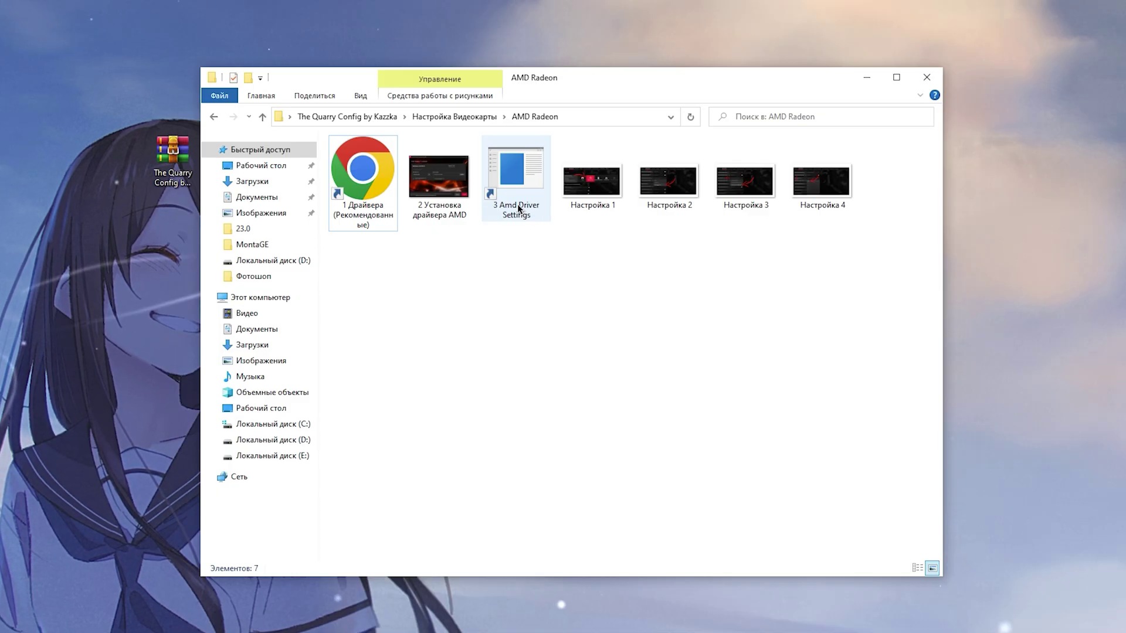
- View the AMD reference images from Настройка 1 through Настройка 4 and close the image viewer
click(517, 204)
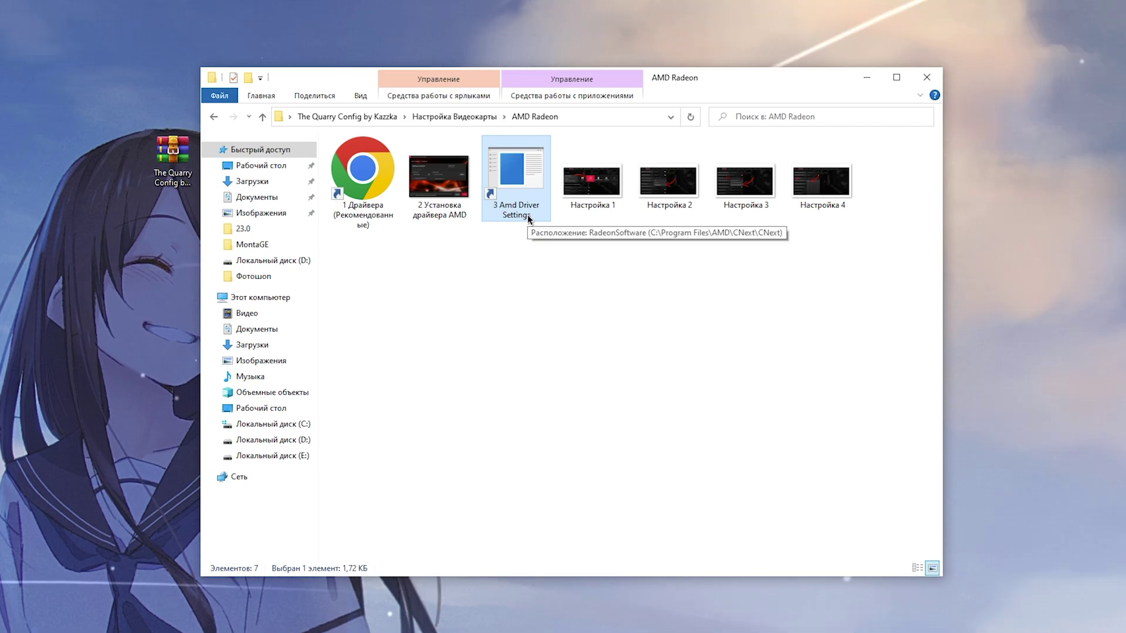
click(807, 199)
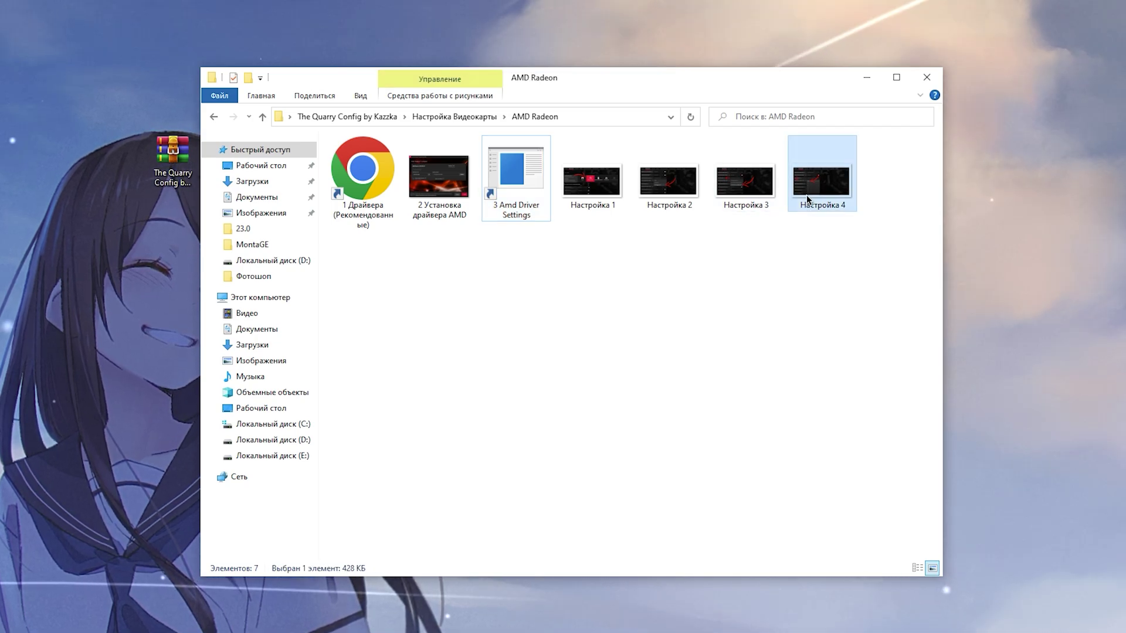
drag(877, 136, 577, 241)
click(586, 281)
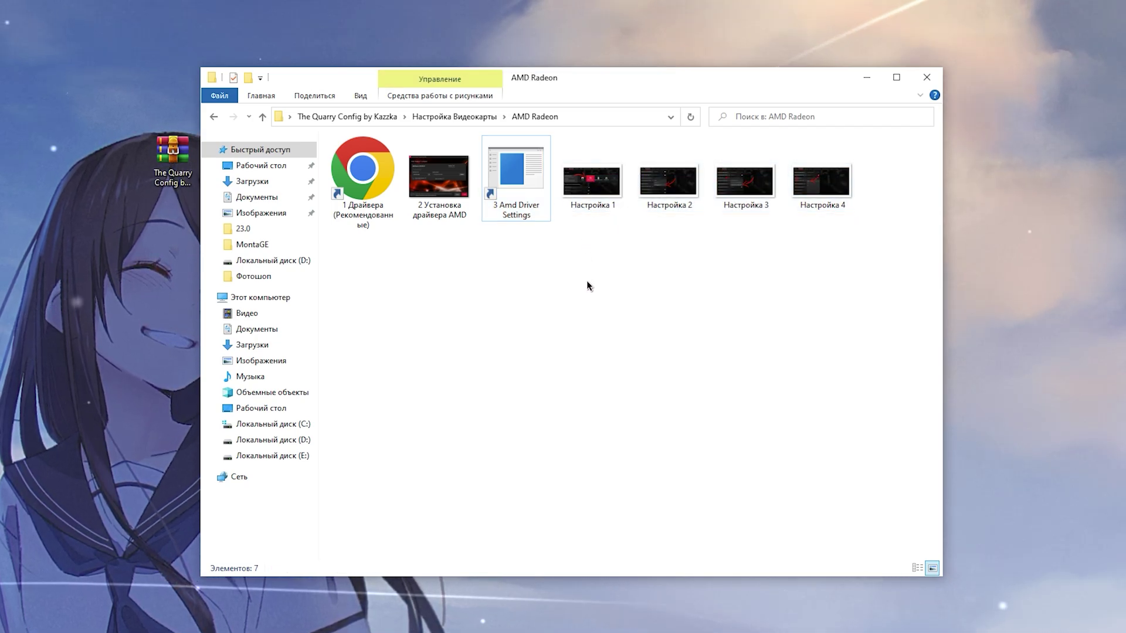
double_click(583, 203)
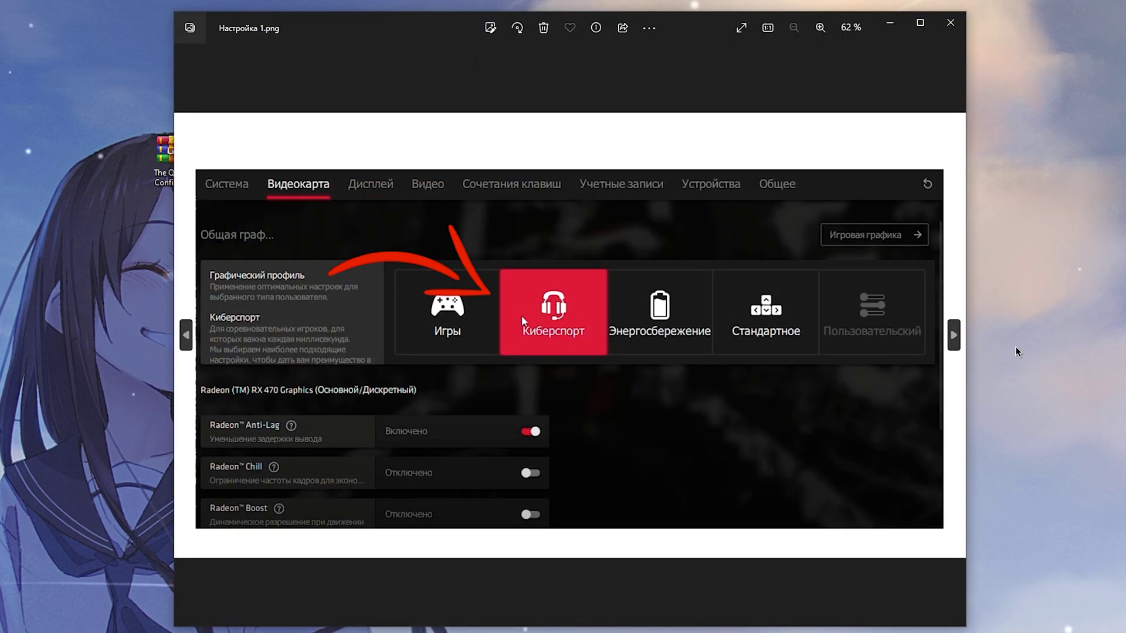
click(953, 334)
click(953, 334)
click(954, 334)
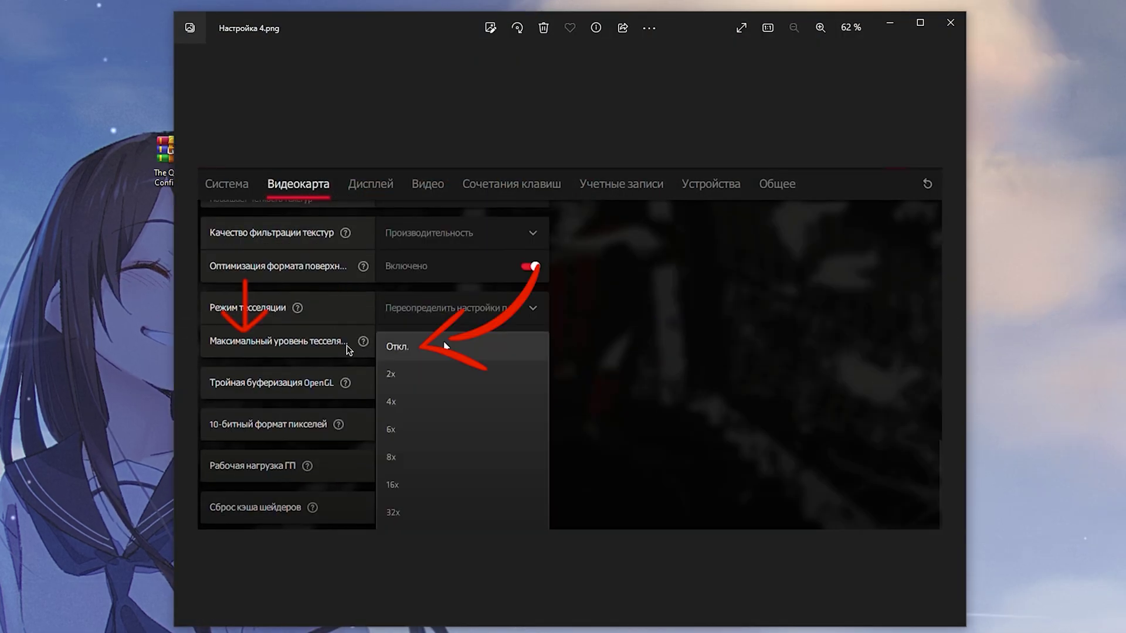
click(950, 30)
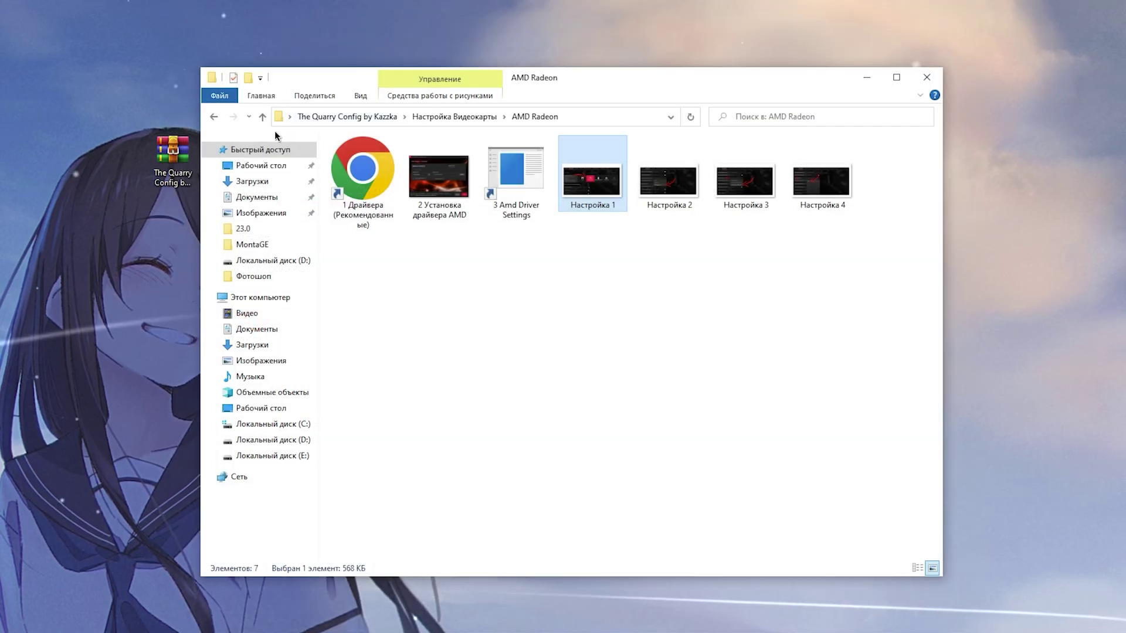
- Go back to Настройка Видеокарты and examine the two Intel reference images in the INTEL Settings folder
click(213, 117)
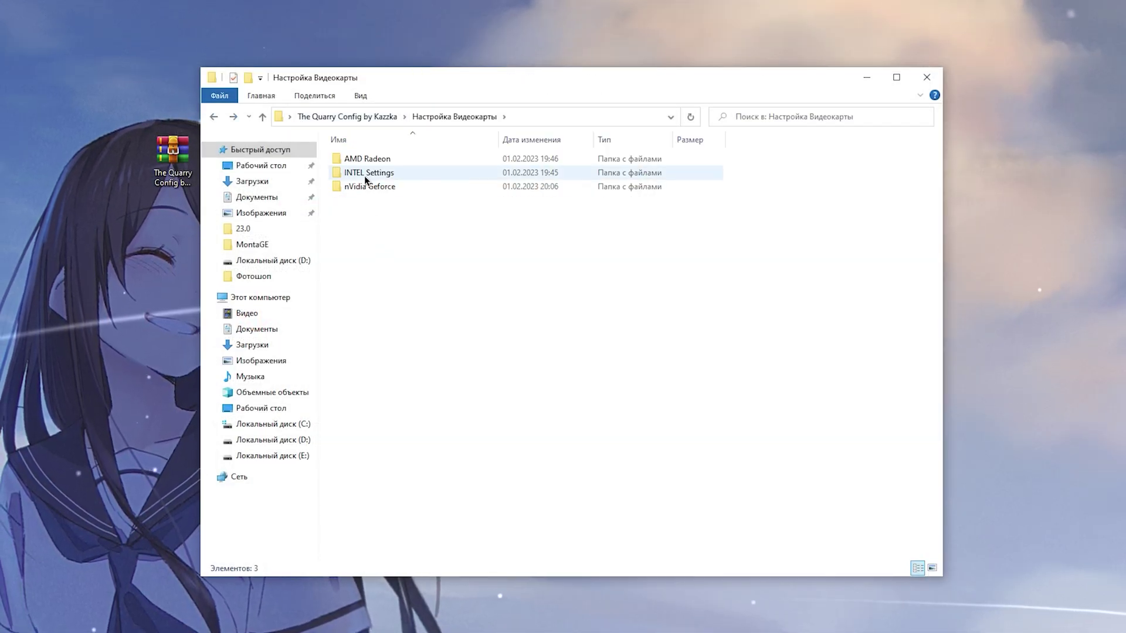
double_click(364, 173)
drag(350, 326, 600, 162)
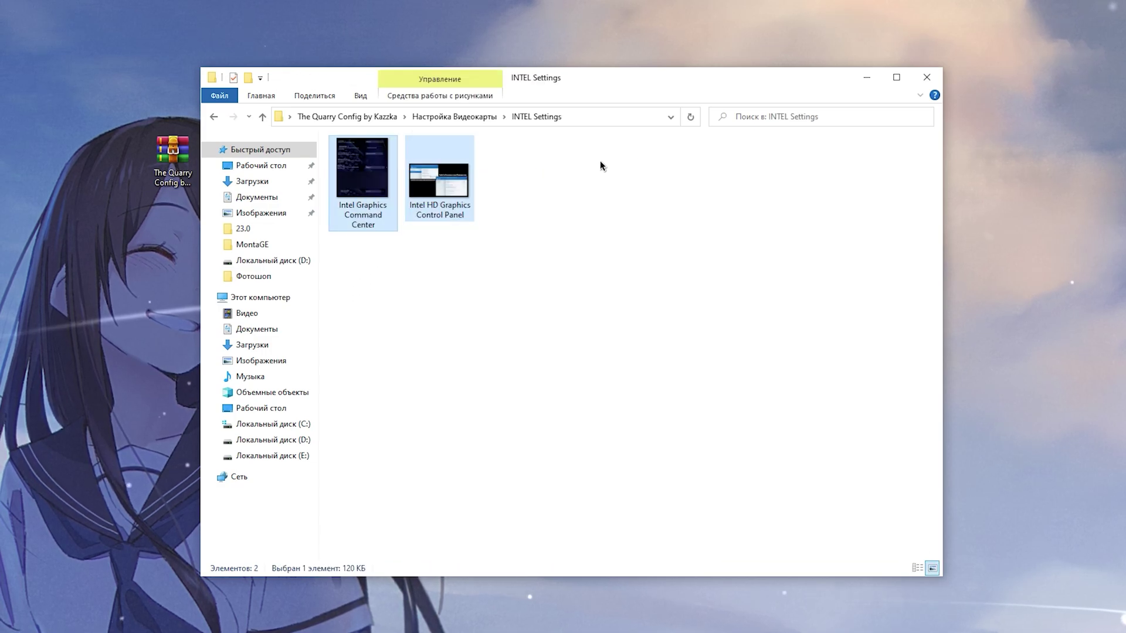
click(600, 162)
key(ctrl+a)
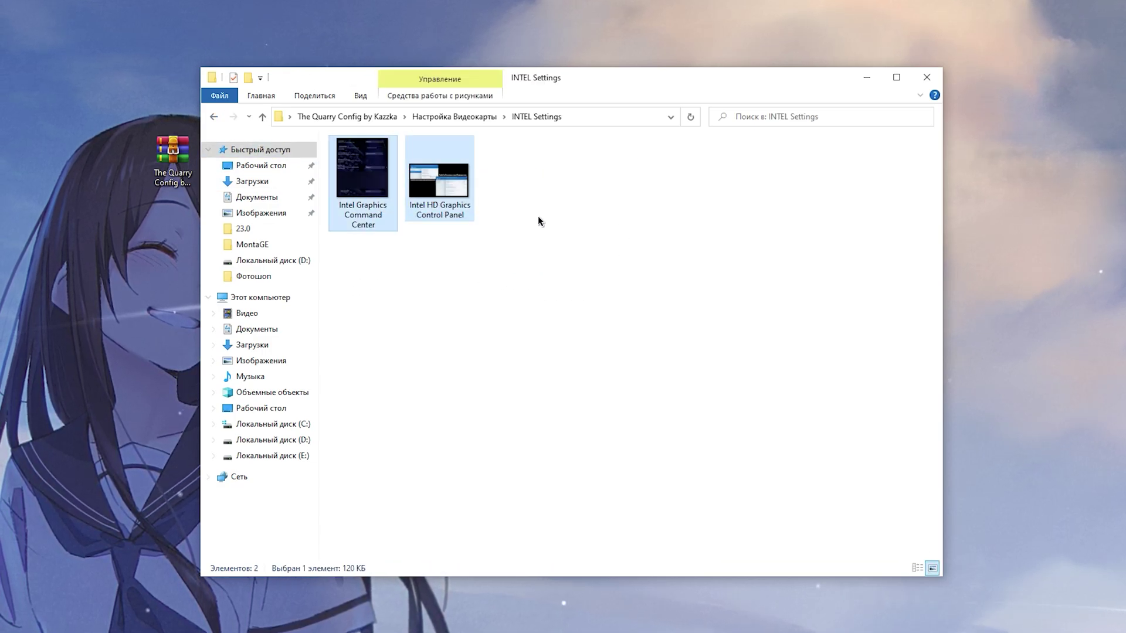
click(356, 231)
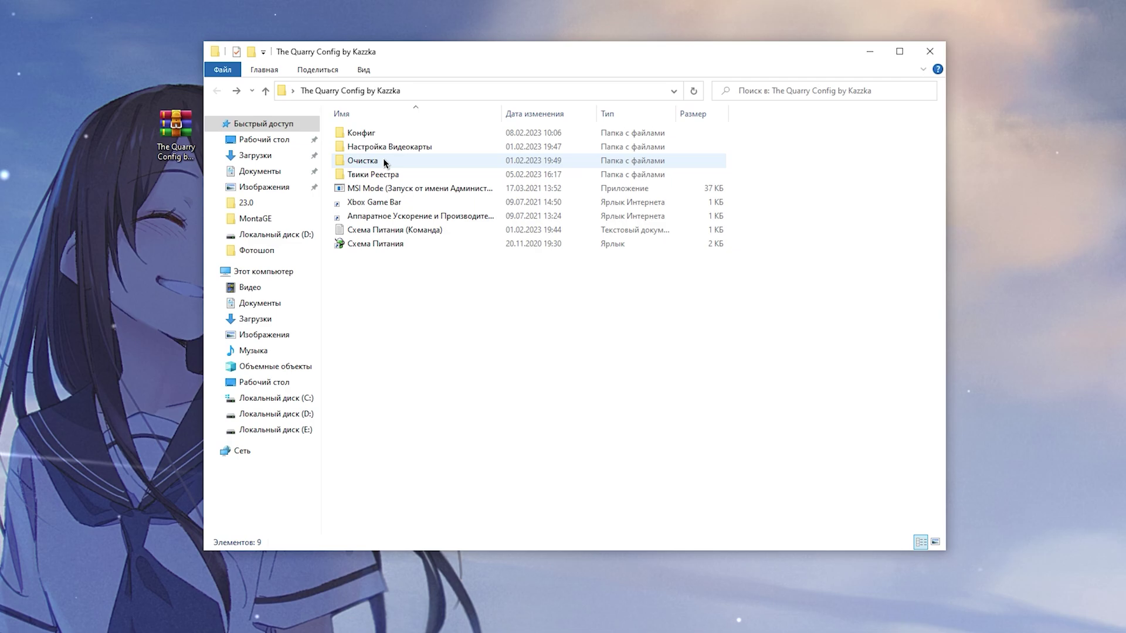
- Open Delete %Temp% Files from the Очистка folder and delete everything in the Windows Temp folder
double_click(386, 162)
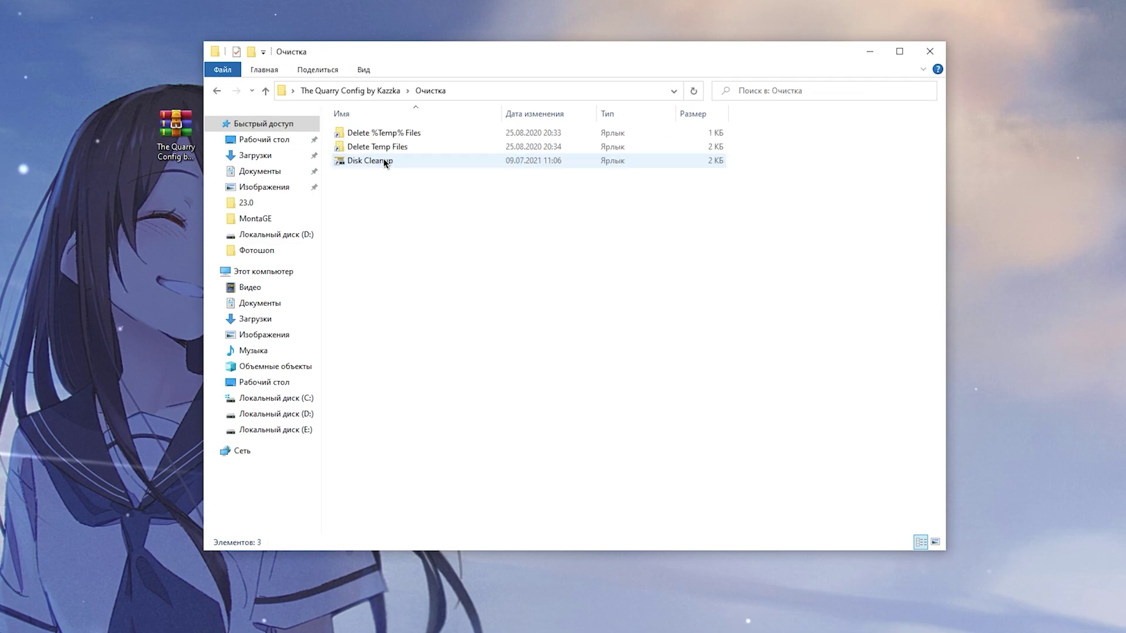
key(ctrl+a)
click(582, 183)
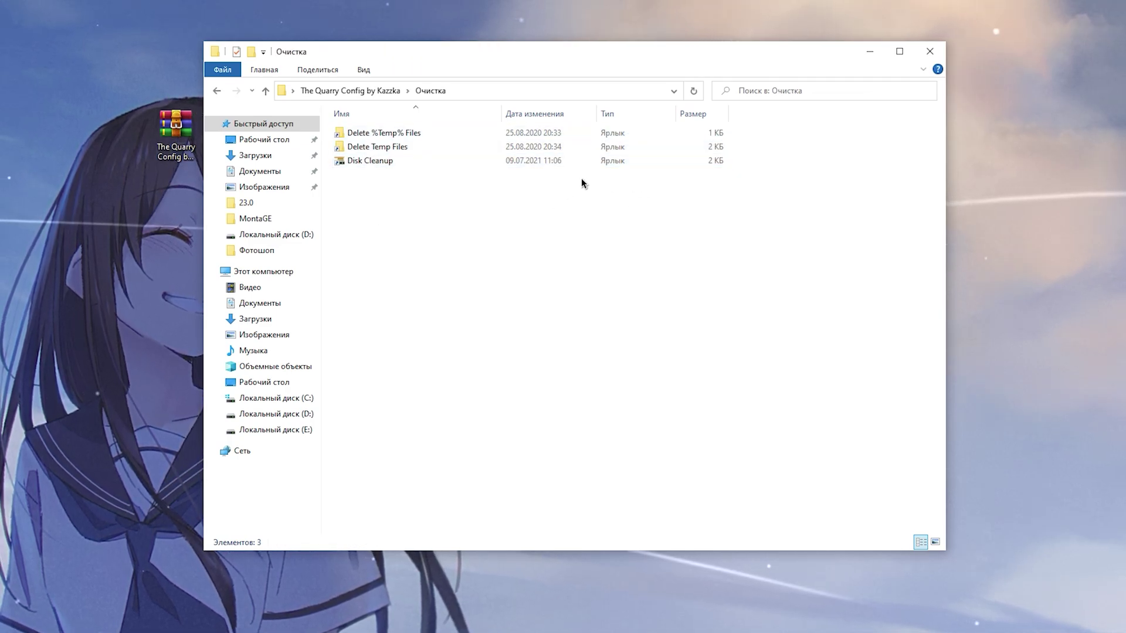
double_click(389, 132)
key(ctrl+a)
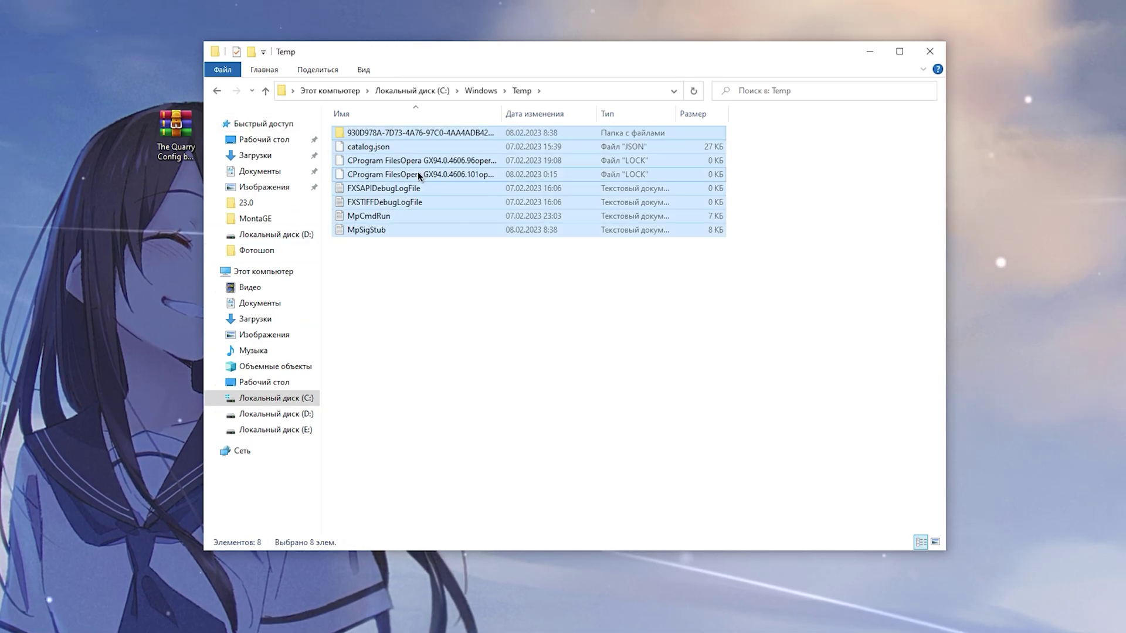
right_click(418, 172)
click(467, 344)
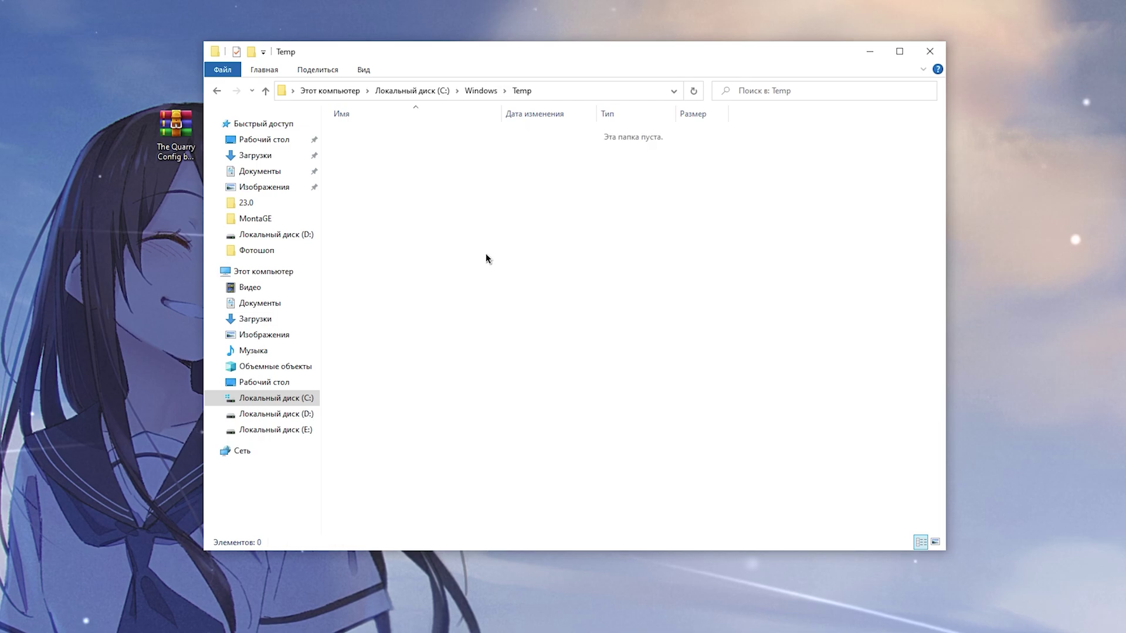
- Return to Очистка, open Delete Temp Files, delete everything in the user's Local Temp folder, and go back to Очистка
click(222, 93)
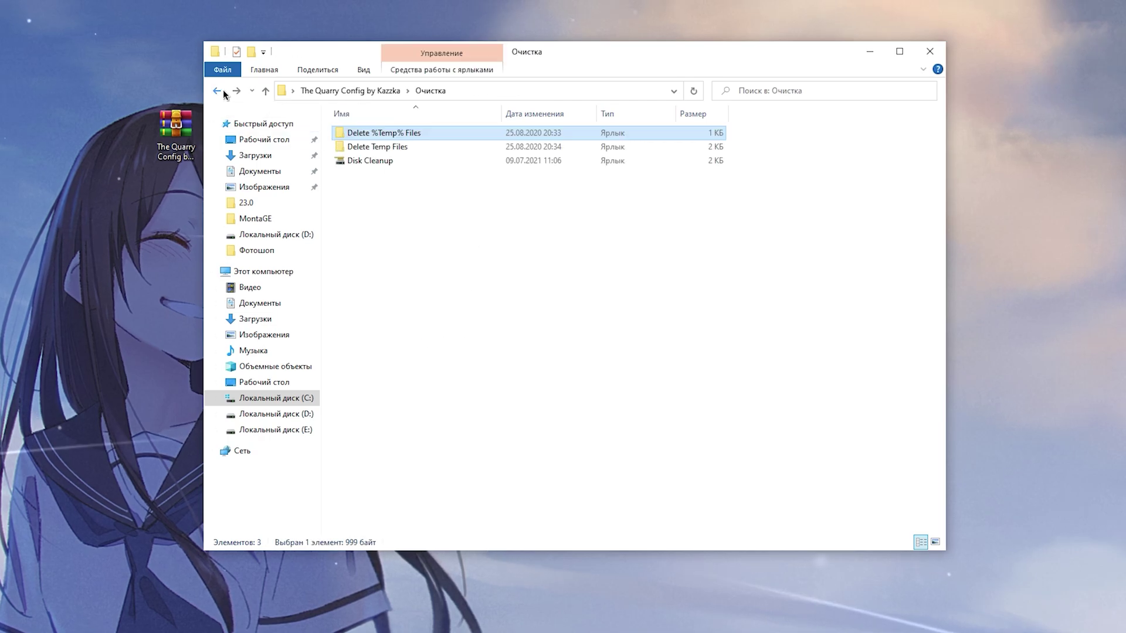
double_click(396, 148)
key(ctrl+a)
right_click(382, 187)
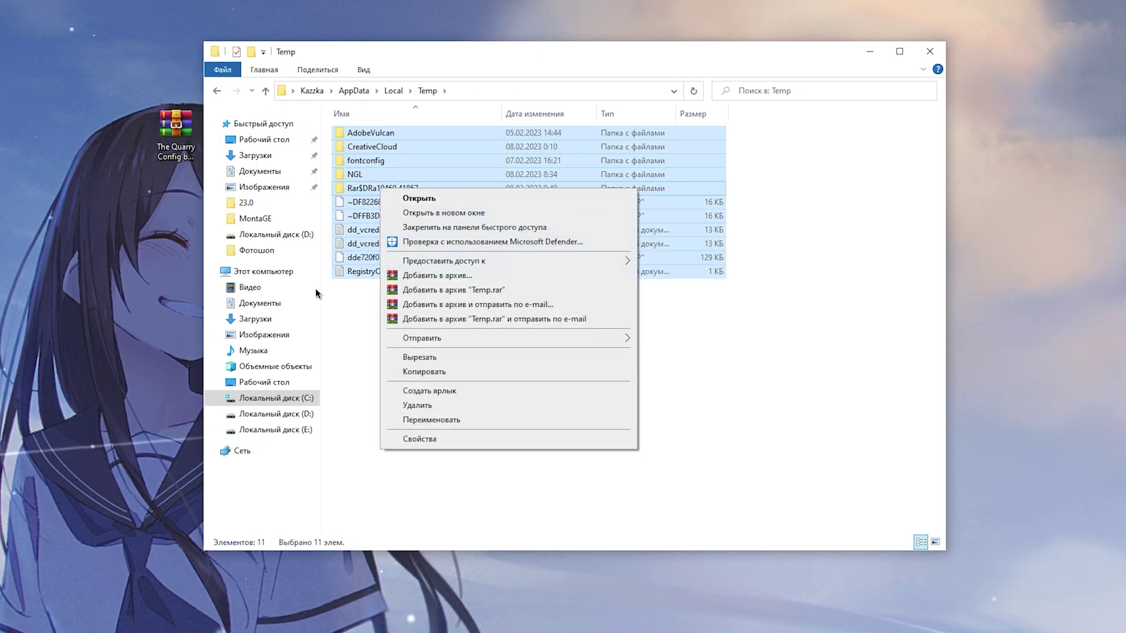
click(441, 409)
click(661, 215)
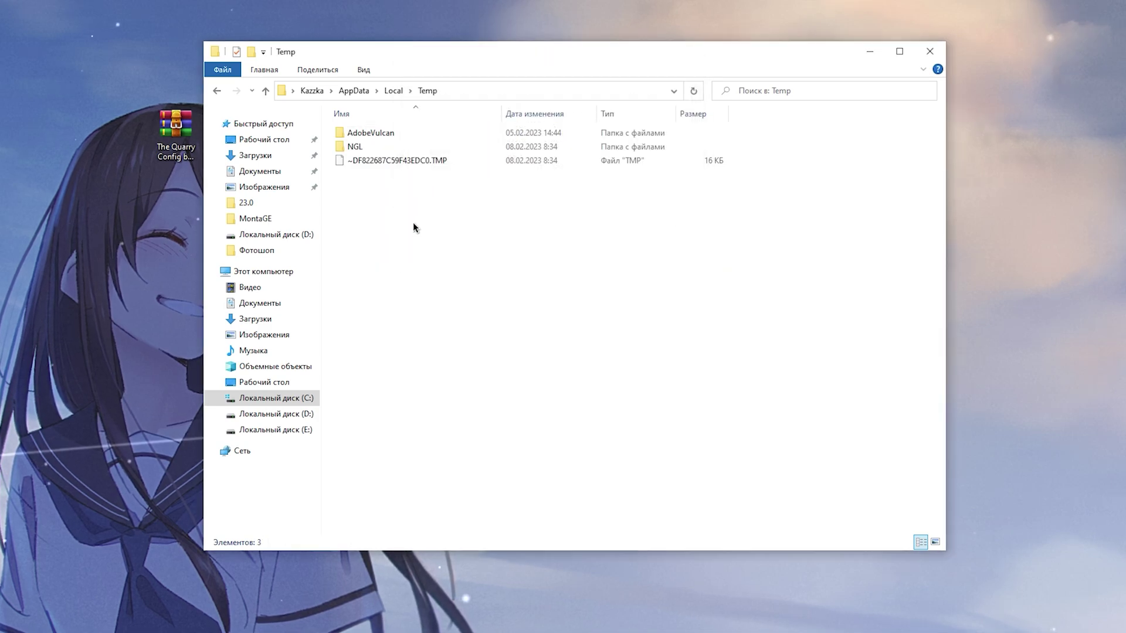
key(ctrl+a)
click(424, 253)
key(alt+Left)
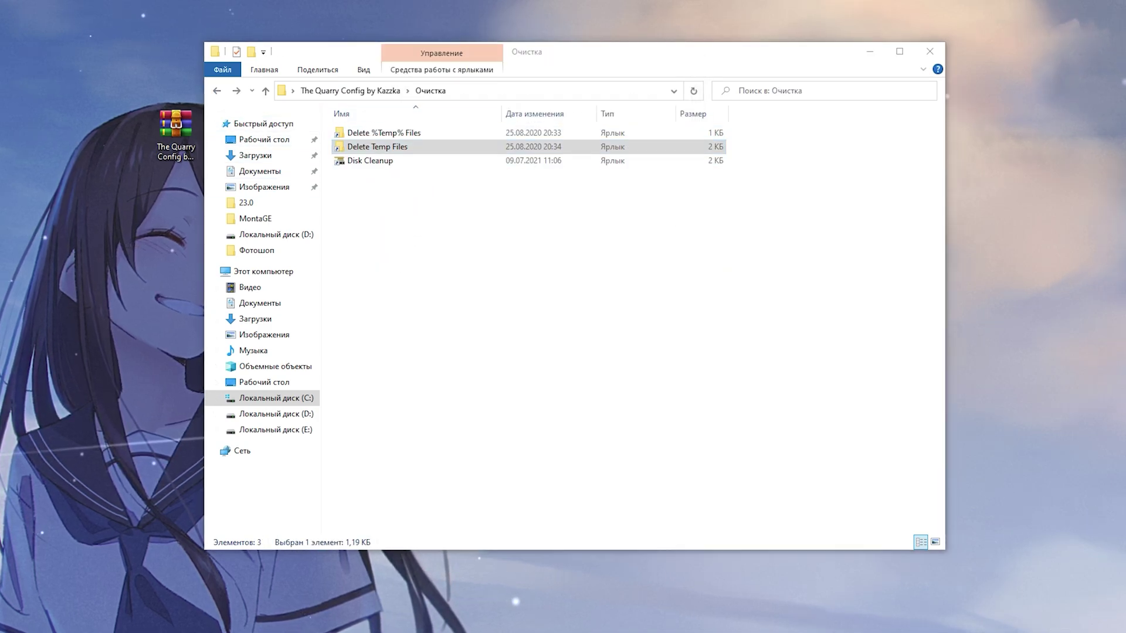
click(598, 256)
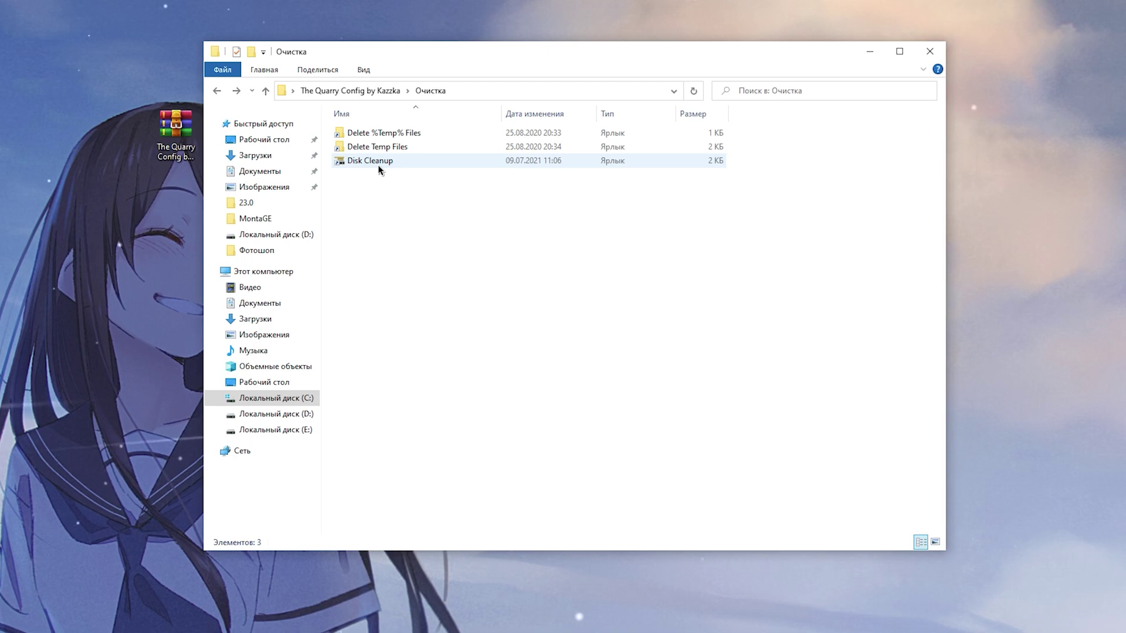
- Start Disk Cleanup from the Очистка folder for drive C: and clean up the checked file categories
double_click(378, 167)
click(519, 275)
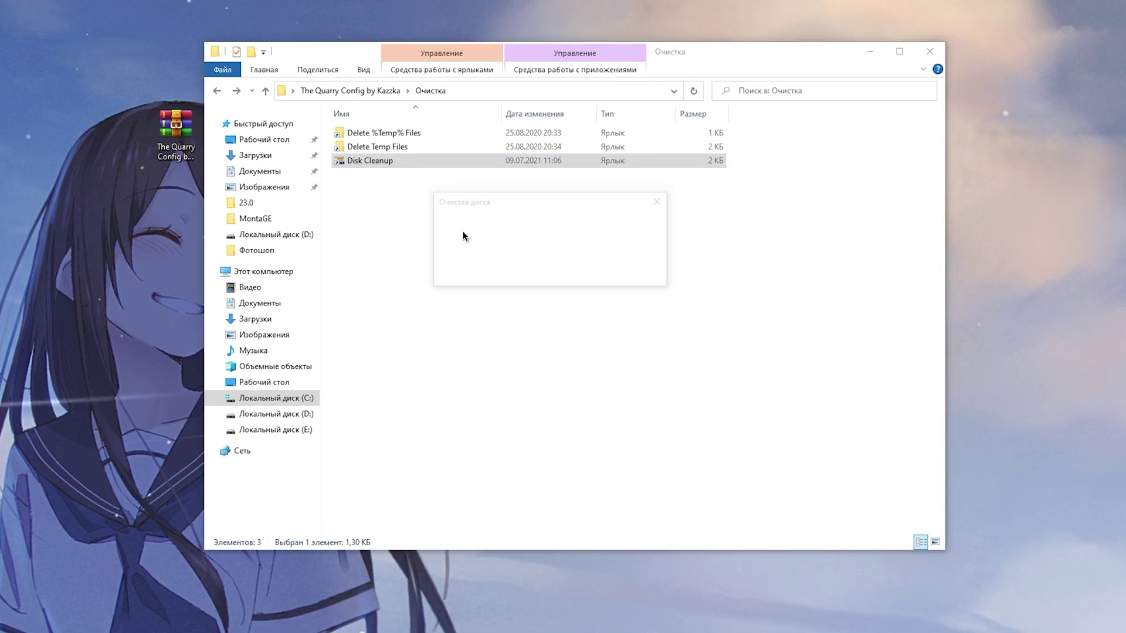
click(322, 248)
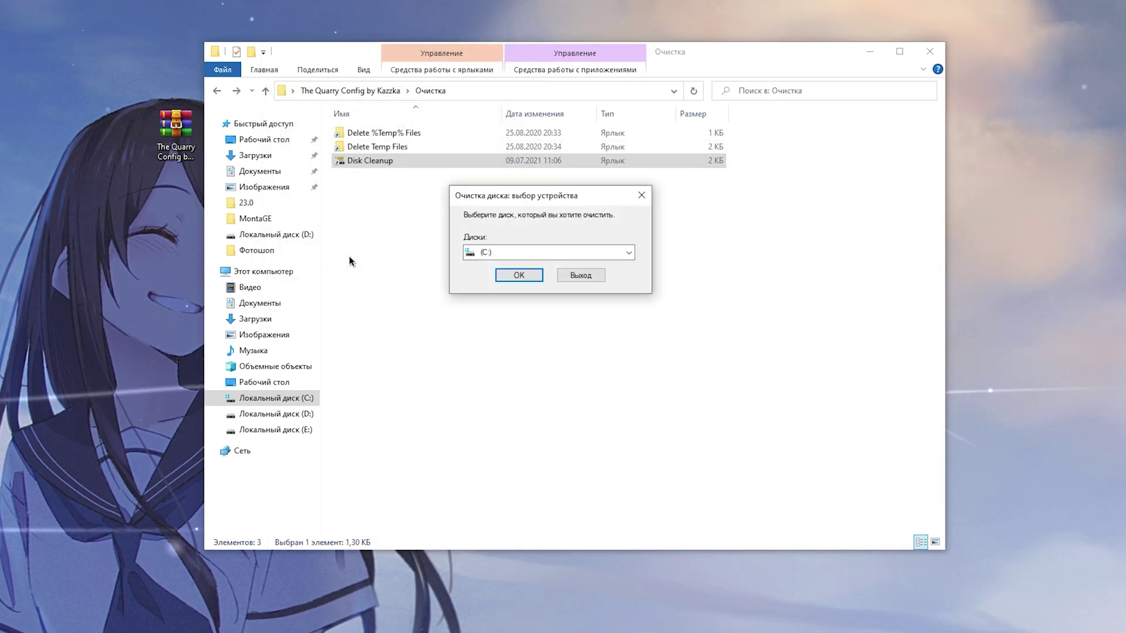
click(513, 274)
scroll(266, 127, down, 3)
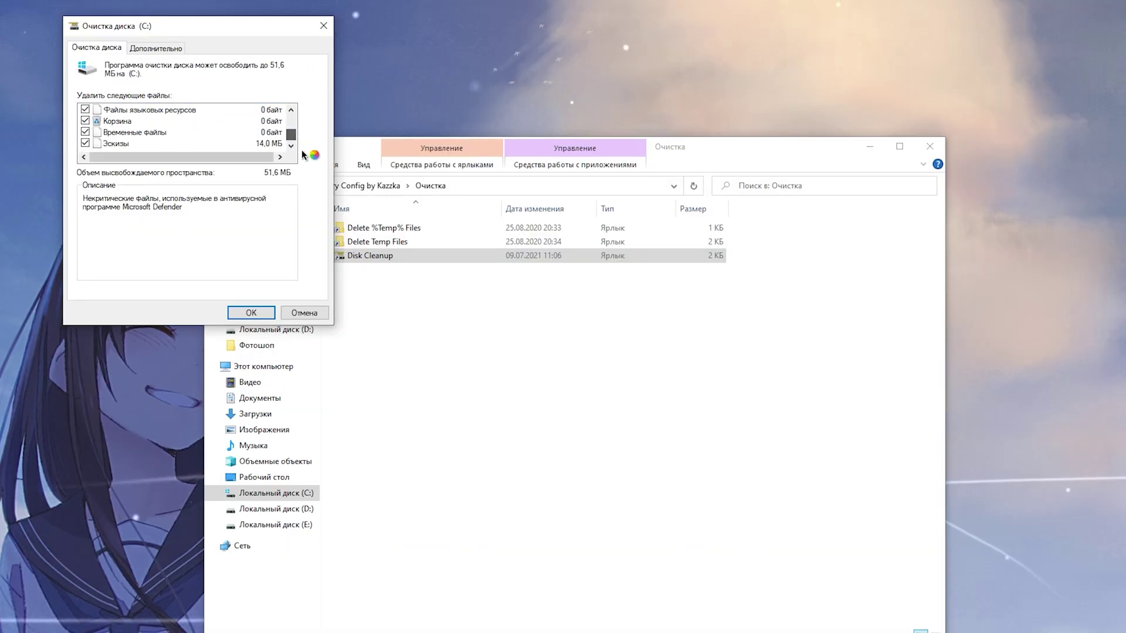
click(251, 312)
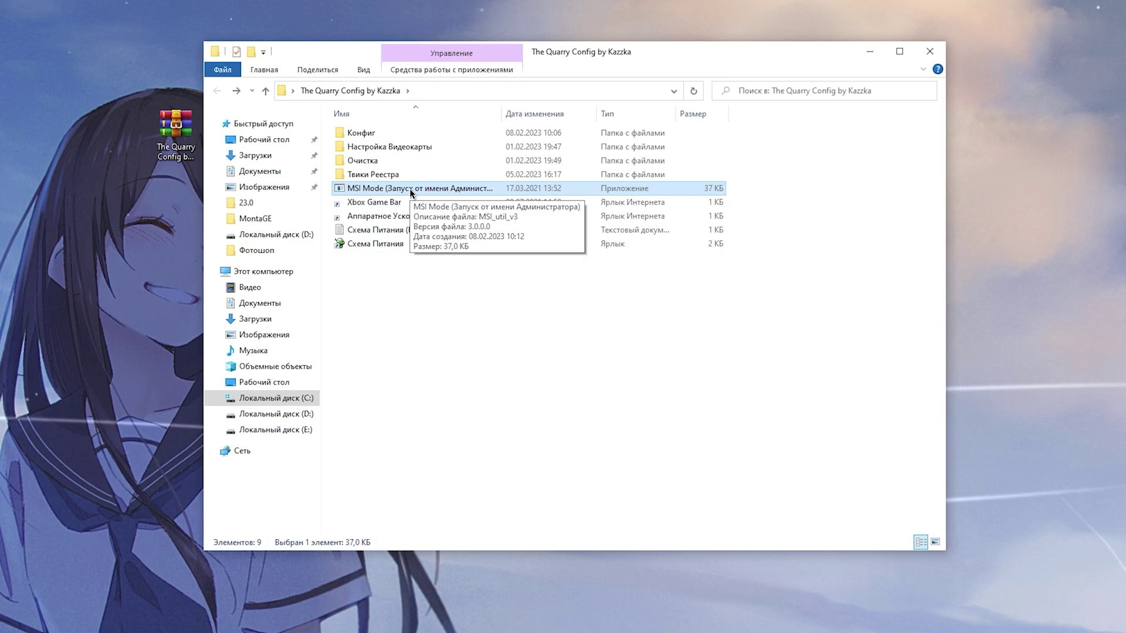
- Run MSI Mode as administrator, set NVIDIA GeForce RTX 3060 Ti to msi enabled with High interrupt priority, and close the utility
right_click(410, 191)
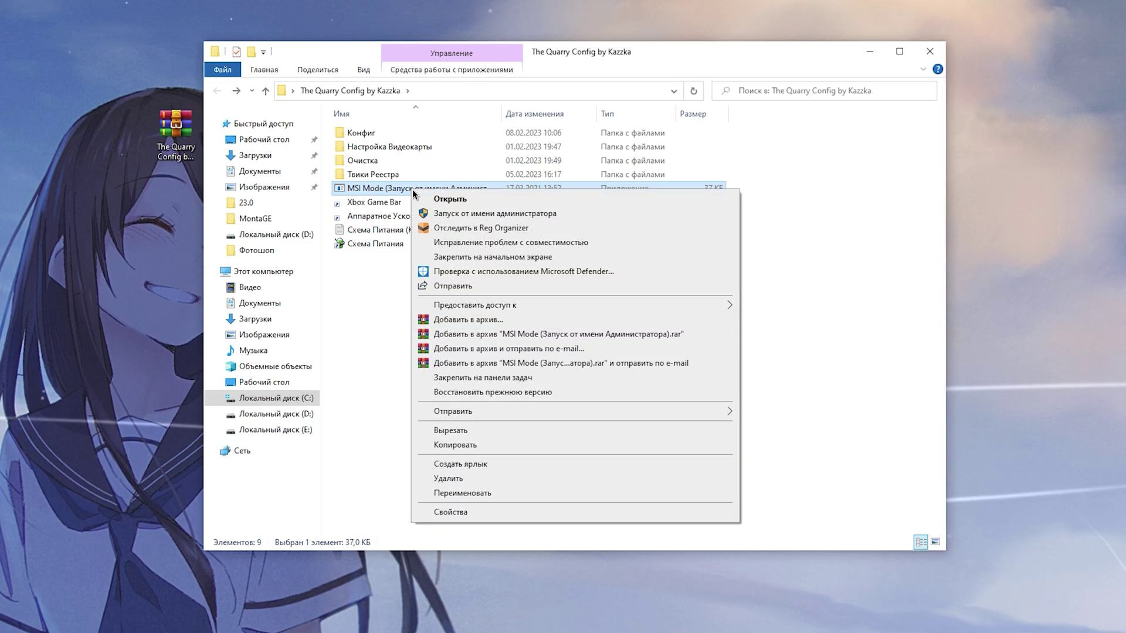
click(471, 215)
click(482, 350)
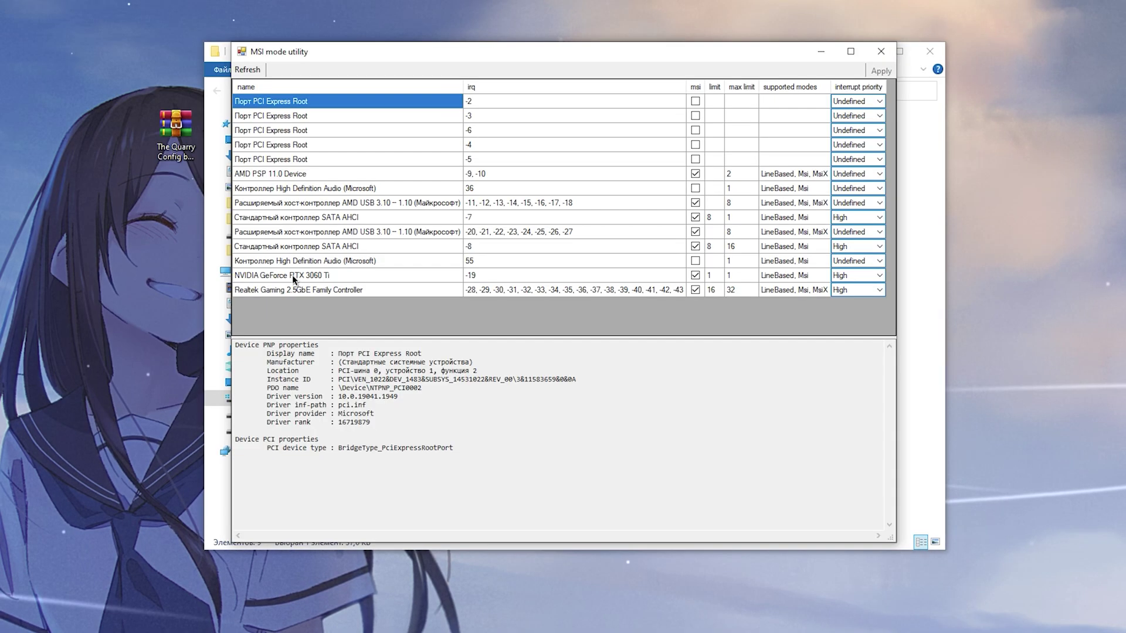
click(293, 276)
click(695, 275)
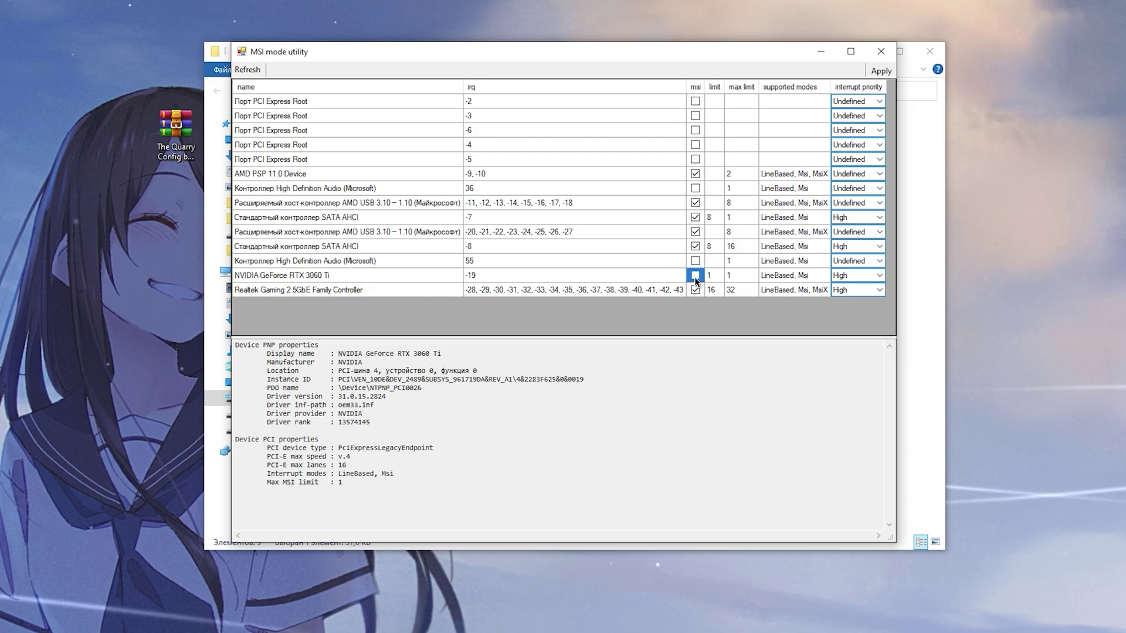
click(879, 275)
click(856, 310)
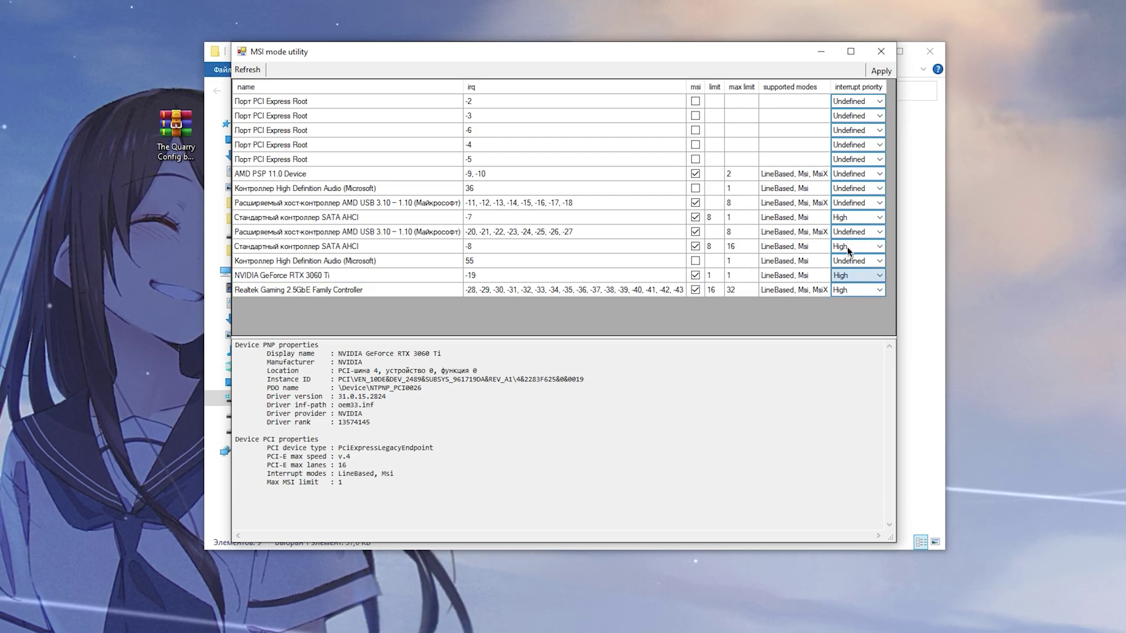
click(881, 51)
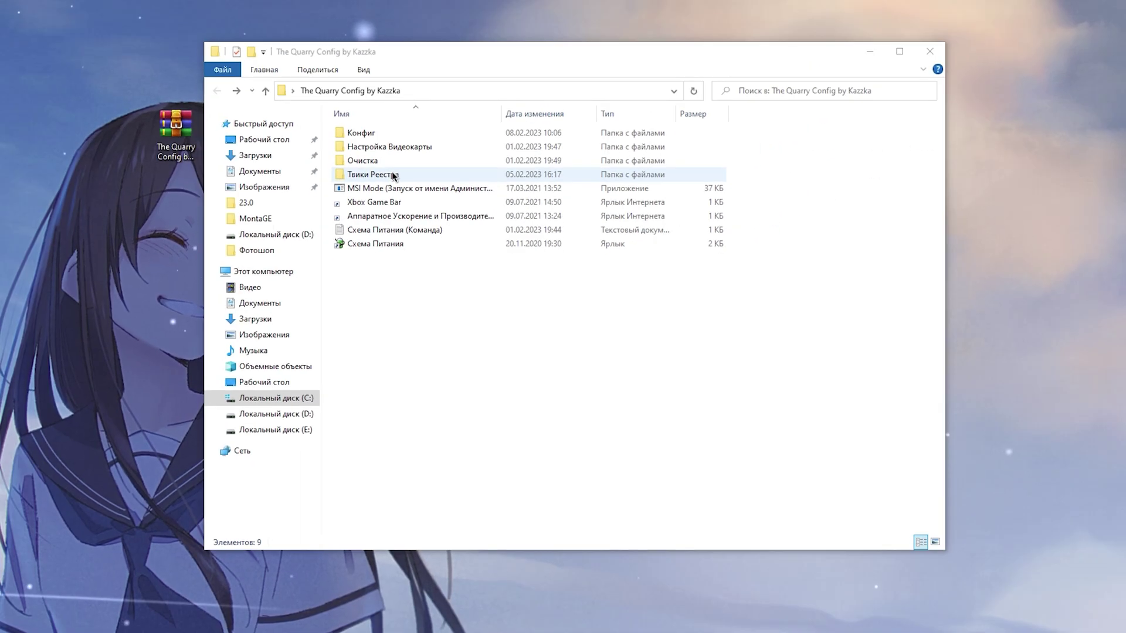
- Open the Твики Реестра folder, look over its registry files, and open the Бэкап Файлов Реестра subfolder
double_click(380, 161)
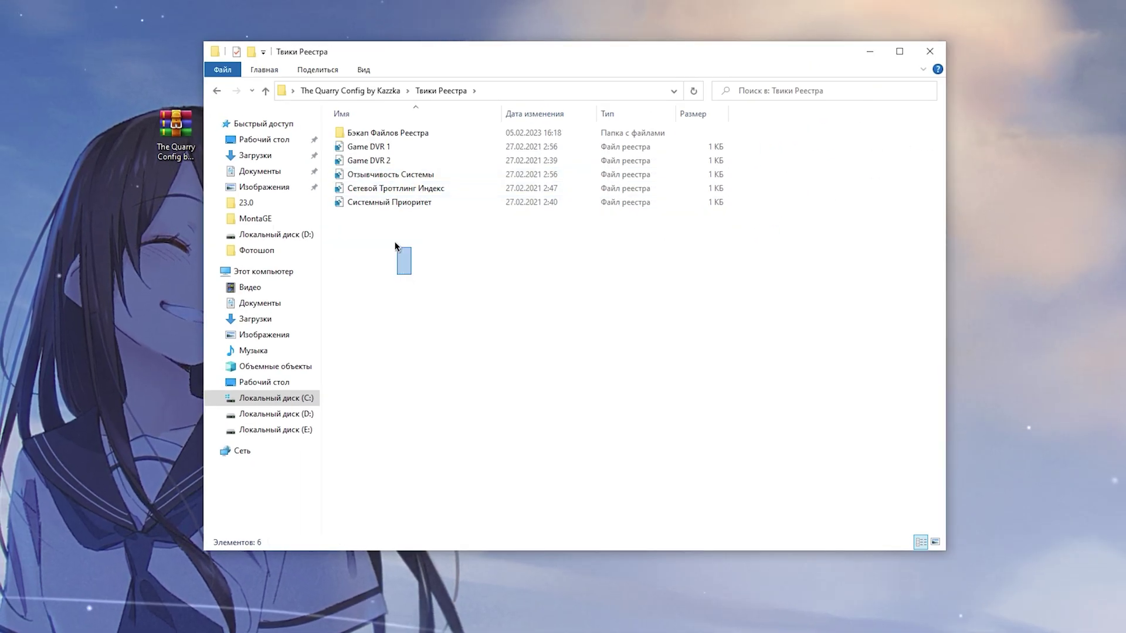
drag(395, 246, 354, 142)
click(452, 278)
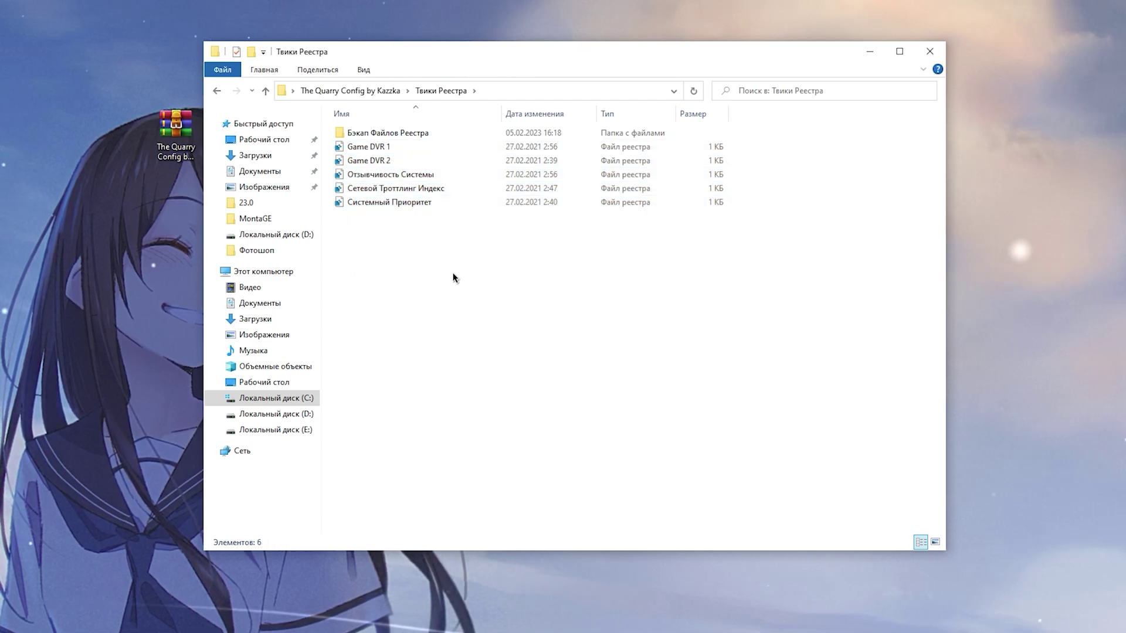
double_click(397, 133)
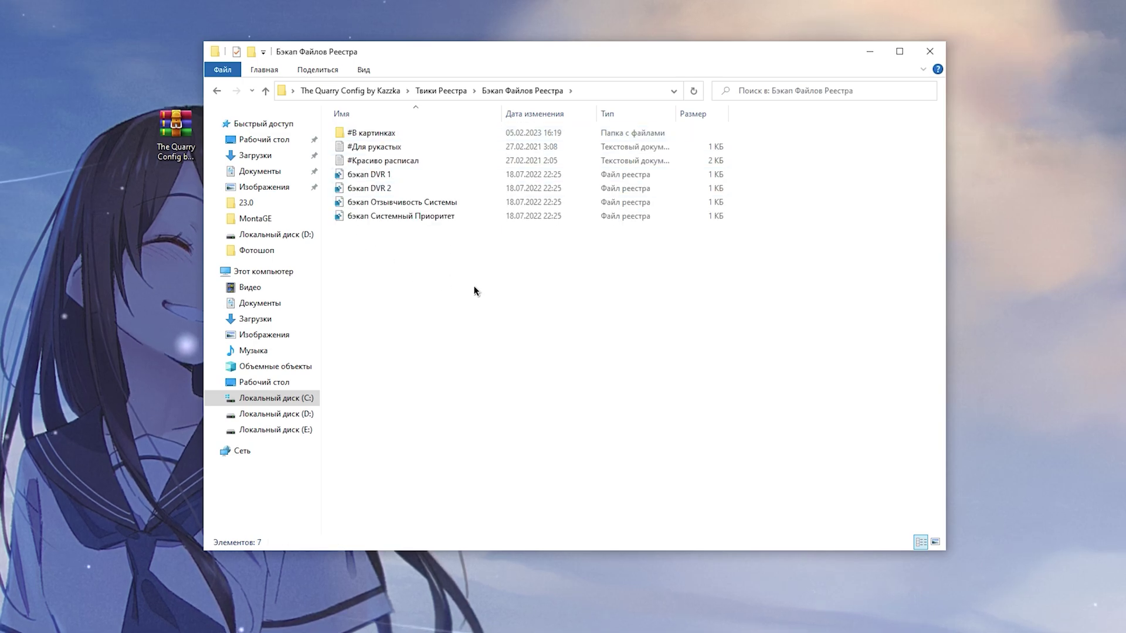
drag(678, 148, 667, 156)
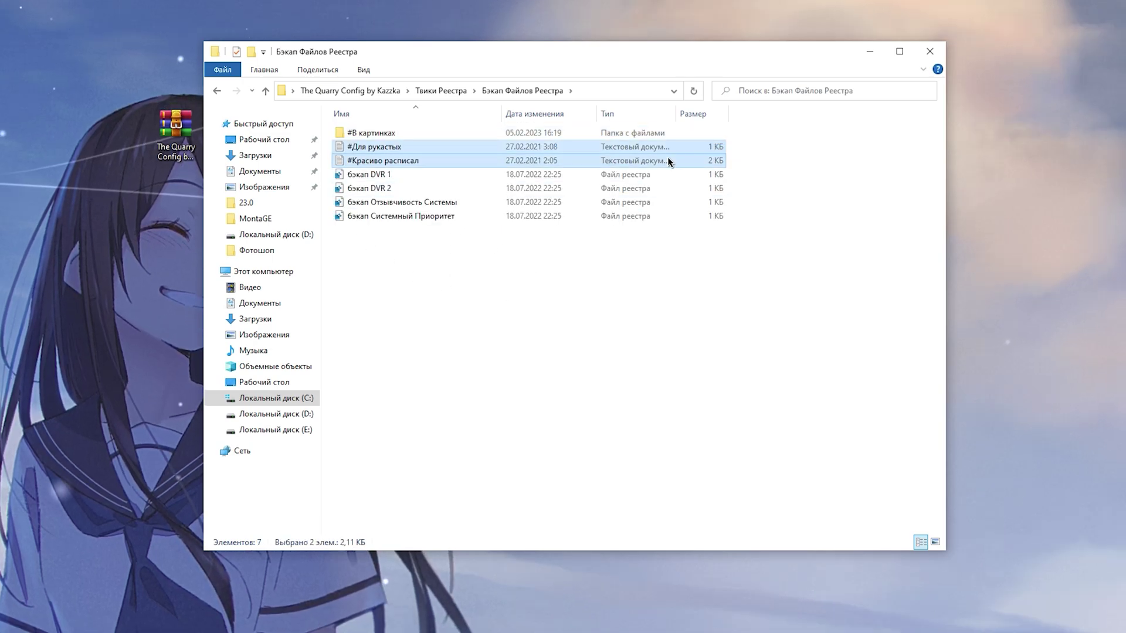
- Open the #В картинках folder, view the registry export images from 1 Экспорт through 3 Экспорт, and close the image viewer
double_click(440, 136)
double_click(394, 164)
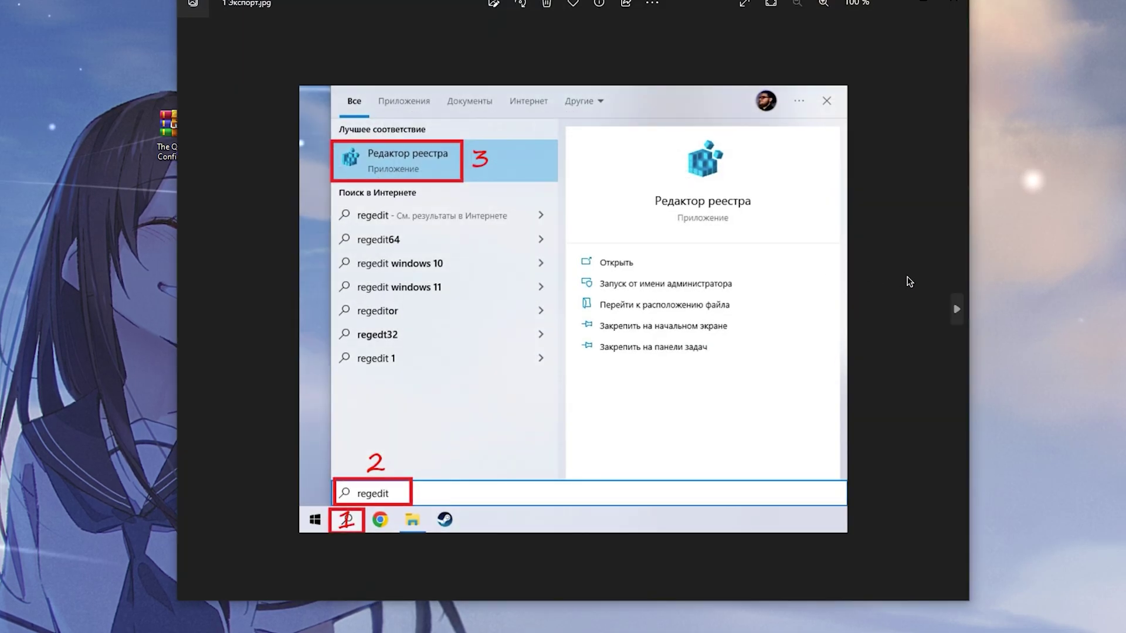
click(956, 308)
click(956, 308)
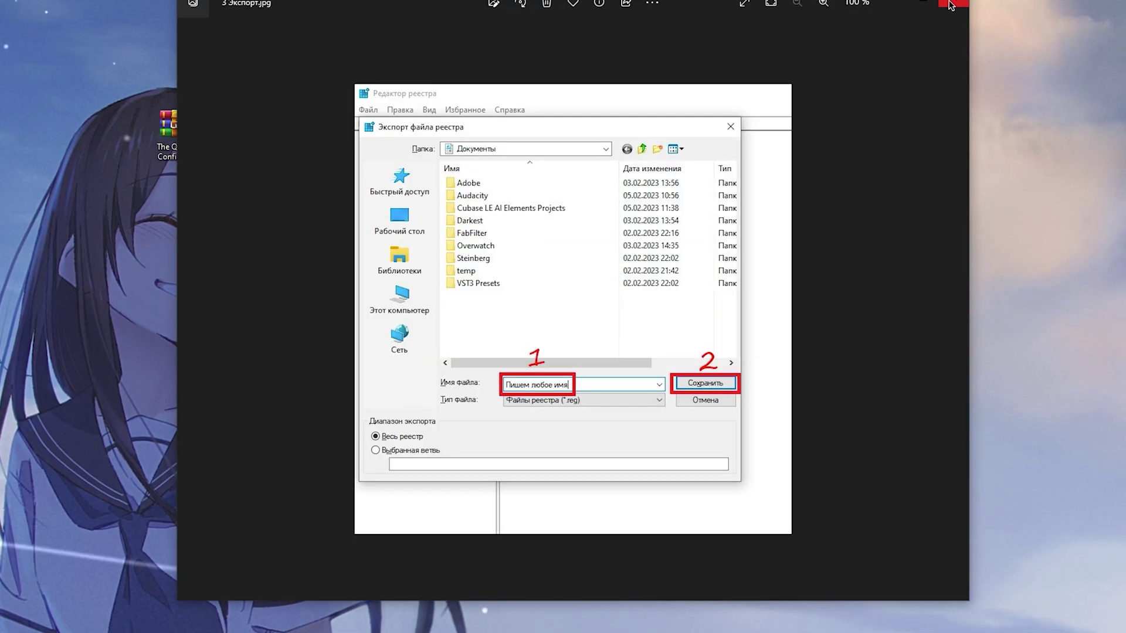
click(951, 6)
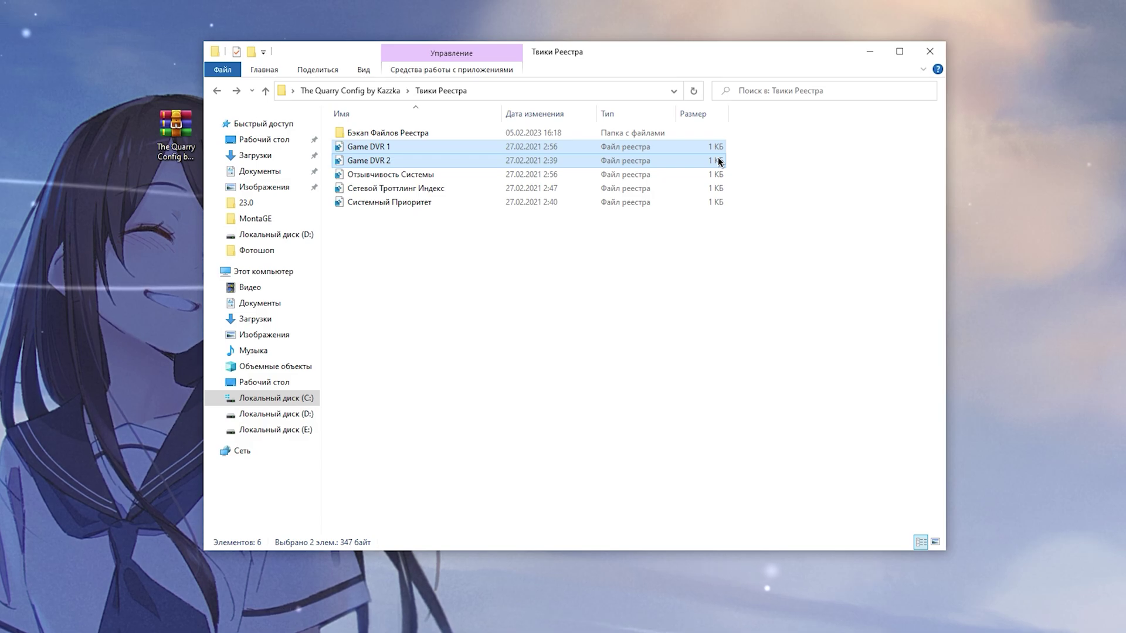
- Look at the Слияние command offered for the Game DVR 1 and Game DVR 2 registry files without merging them
click(401, 148)
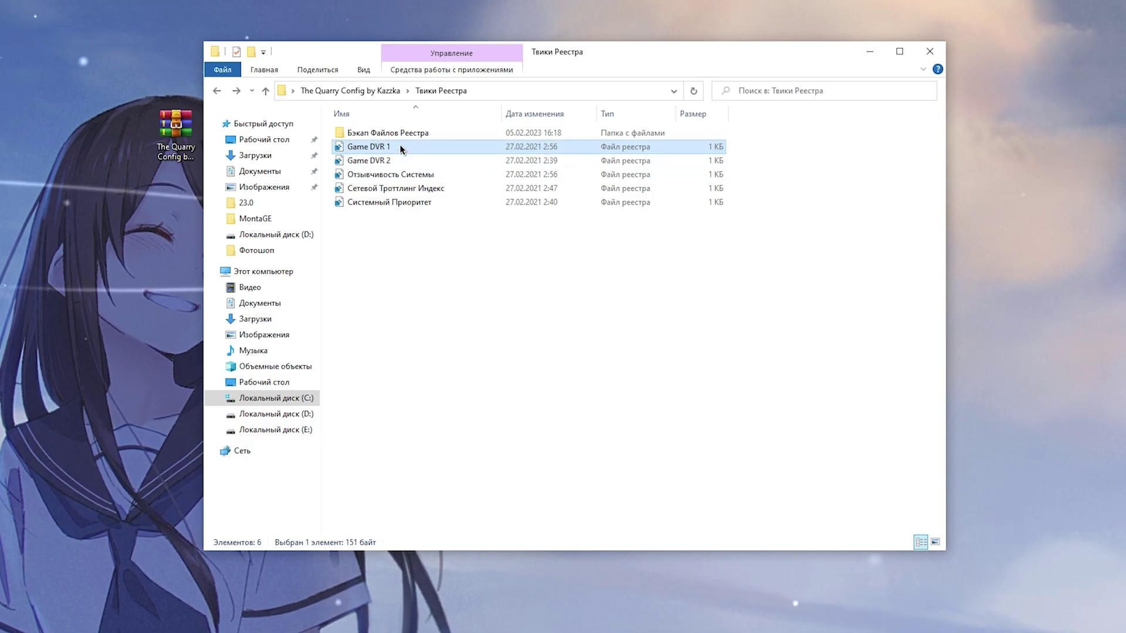
right_click(396, 147)
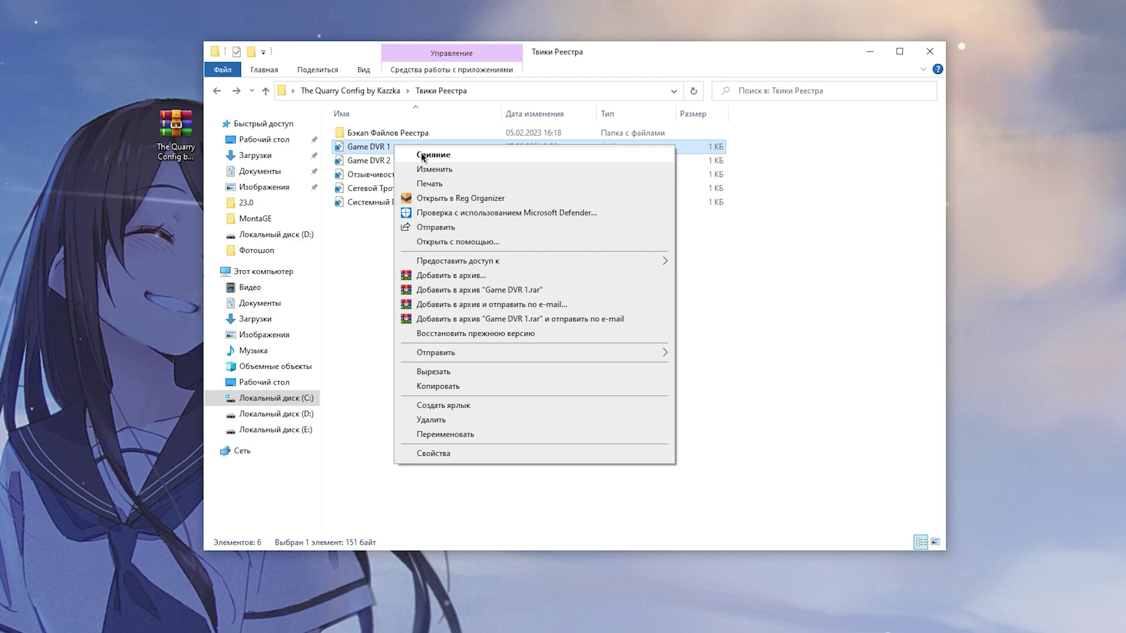
click(402, 161)
right_click(403, 162)
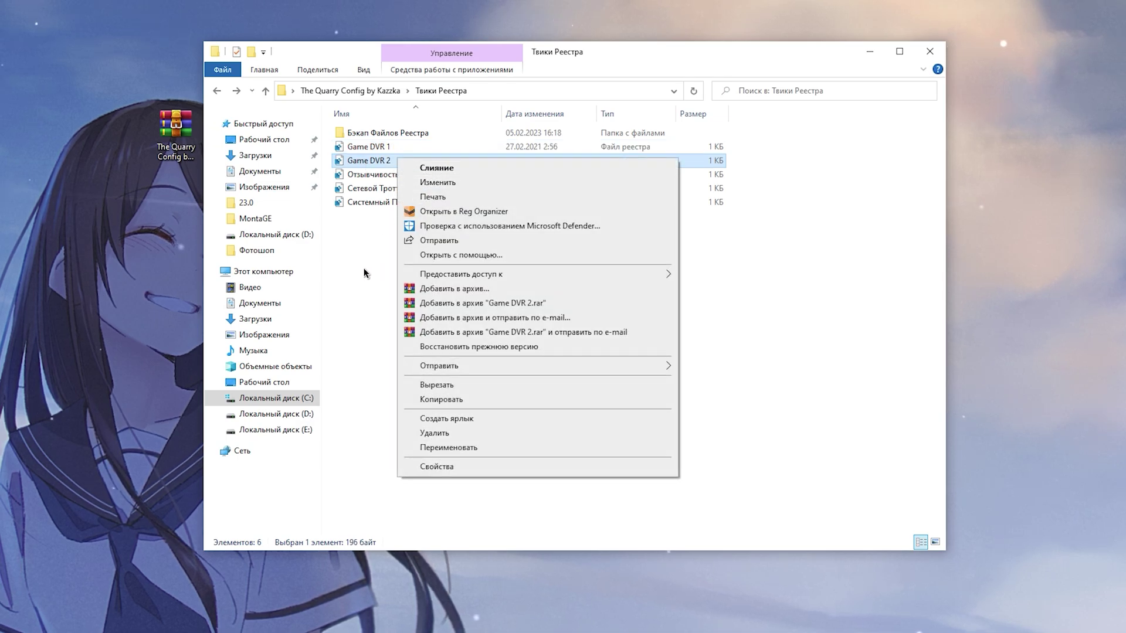
click(396, 240)
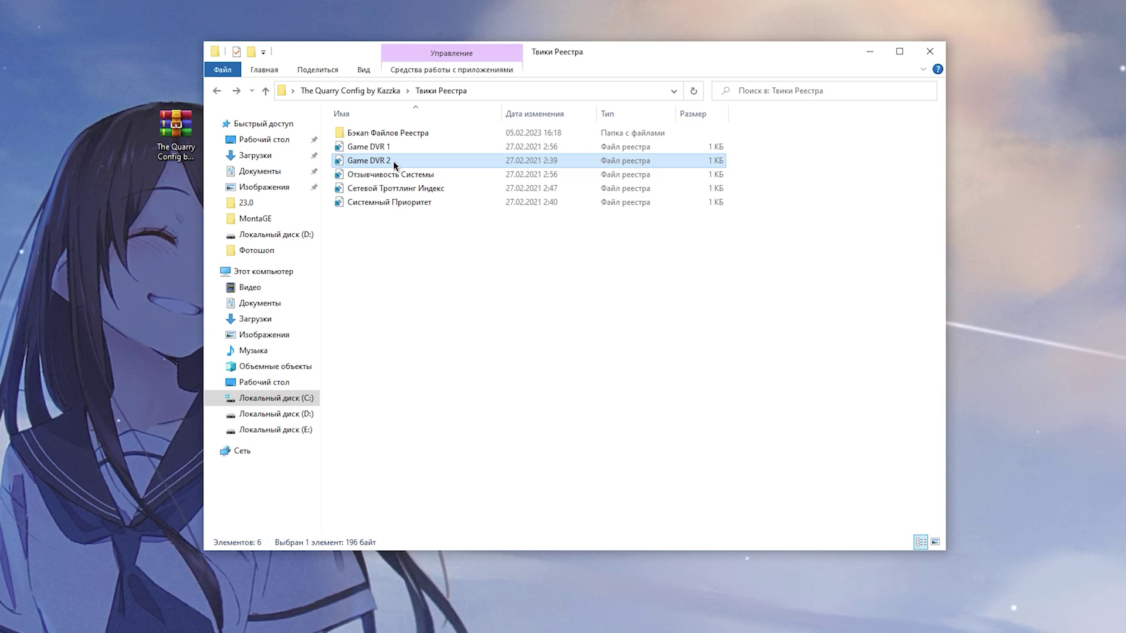
- Look at the commands offered for the Отзывчивость Системы, Сетевой Троттлинг Индекс and Системный Приоритет registry files without merging them
click(393, 174)
right_click(414, 176)
click(389, 219)
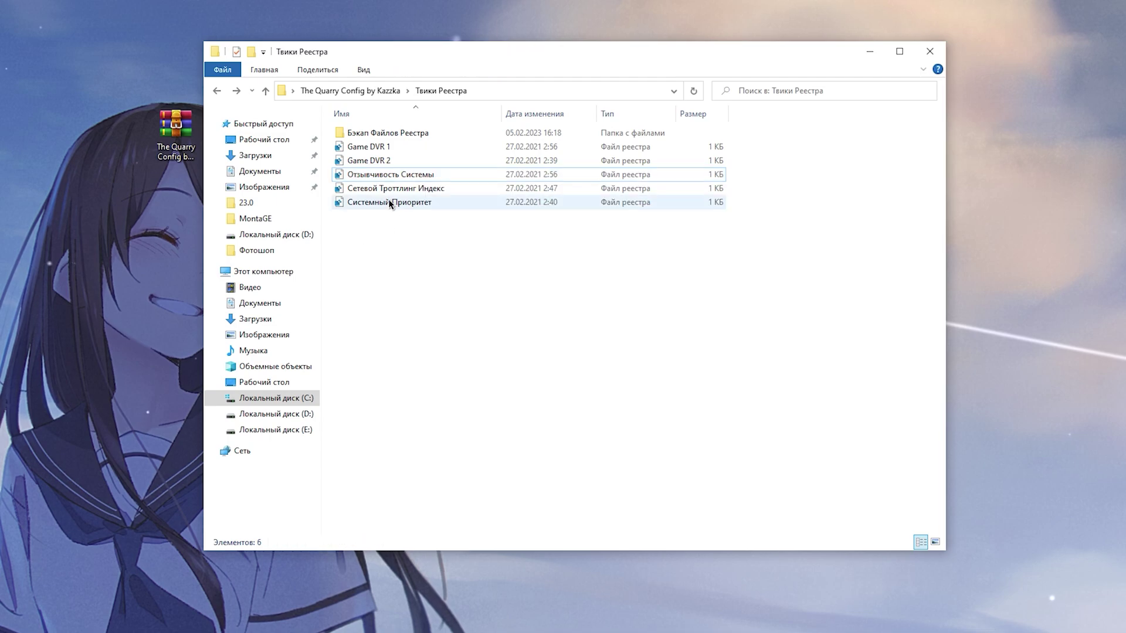
click(375, 189)
right_click(382, 190)
click(360, 257)
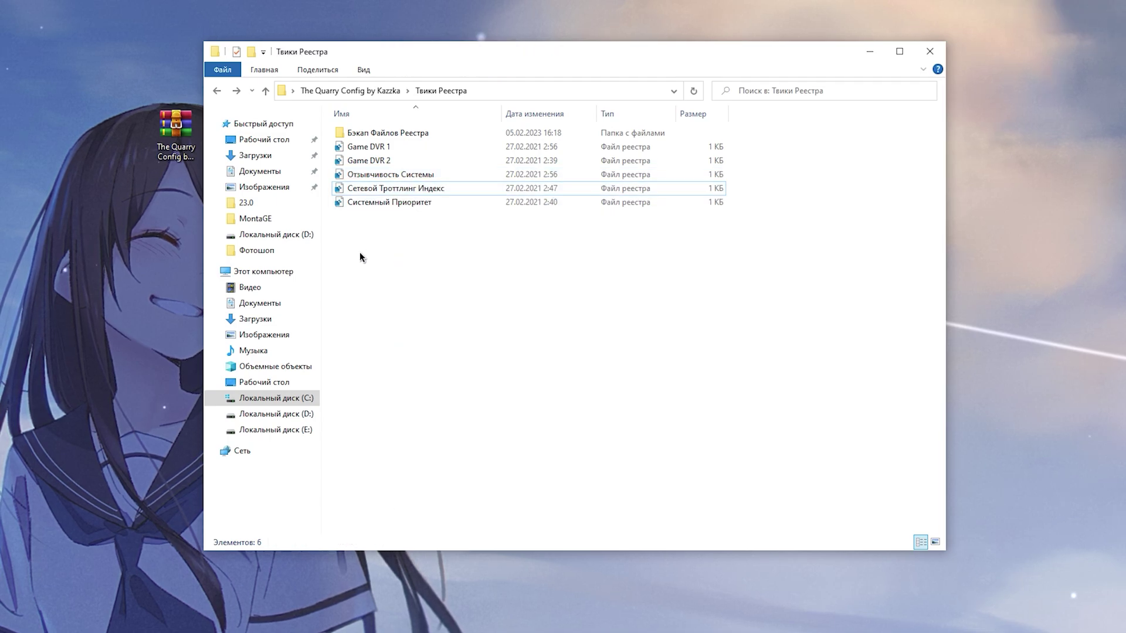
click(392, 202)
right_click(393, 201)
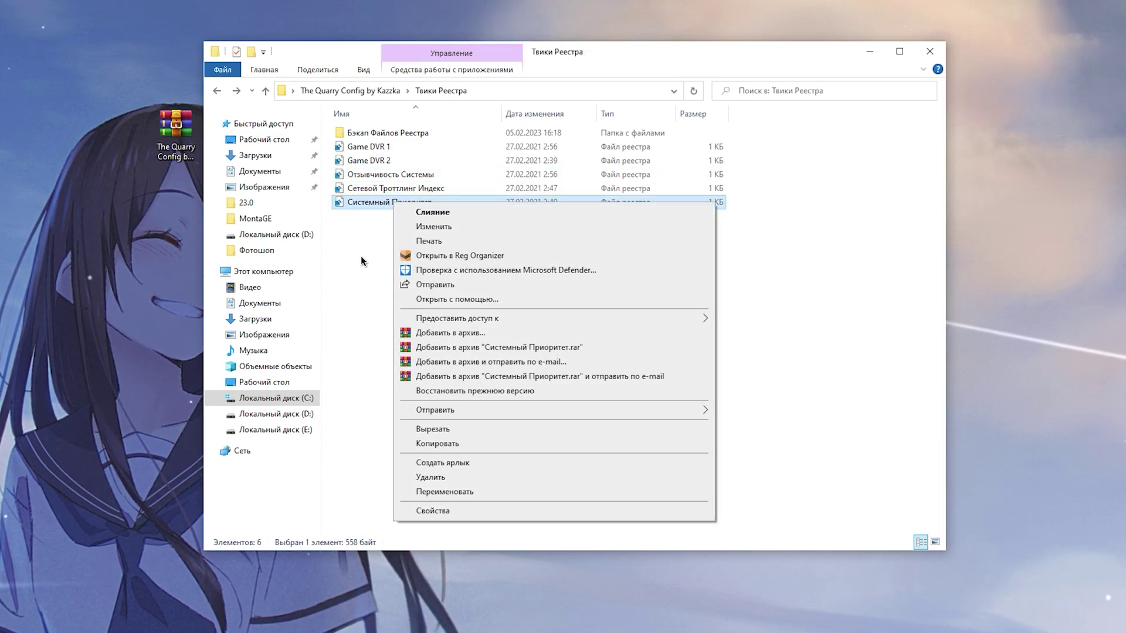
drag(360, 264, 375, 144)
drag(389, 244, 375, 153)
click(445, 284)
drag(739, 141, 693, 168)
click(427, 339)
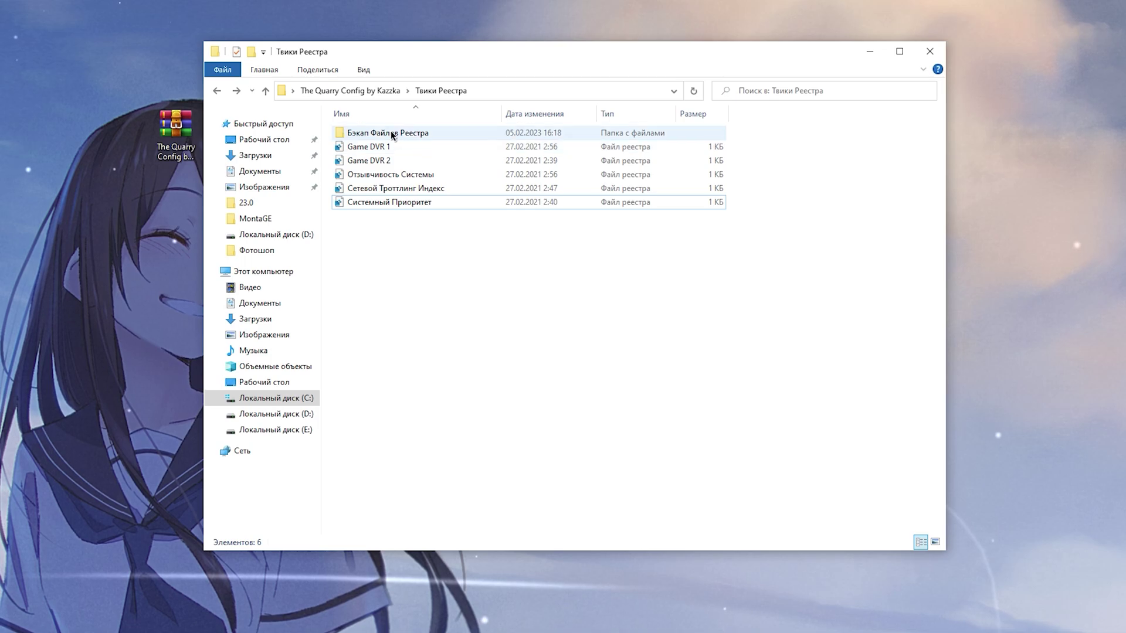
- Open Бэкап Файлов Реестра again, check its text guides and #В картинках subfolder, and return to the backup folder
double_click(391, 131)
click(377, 147)
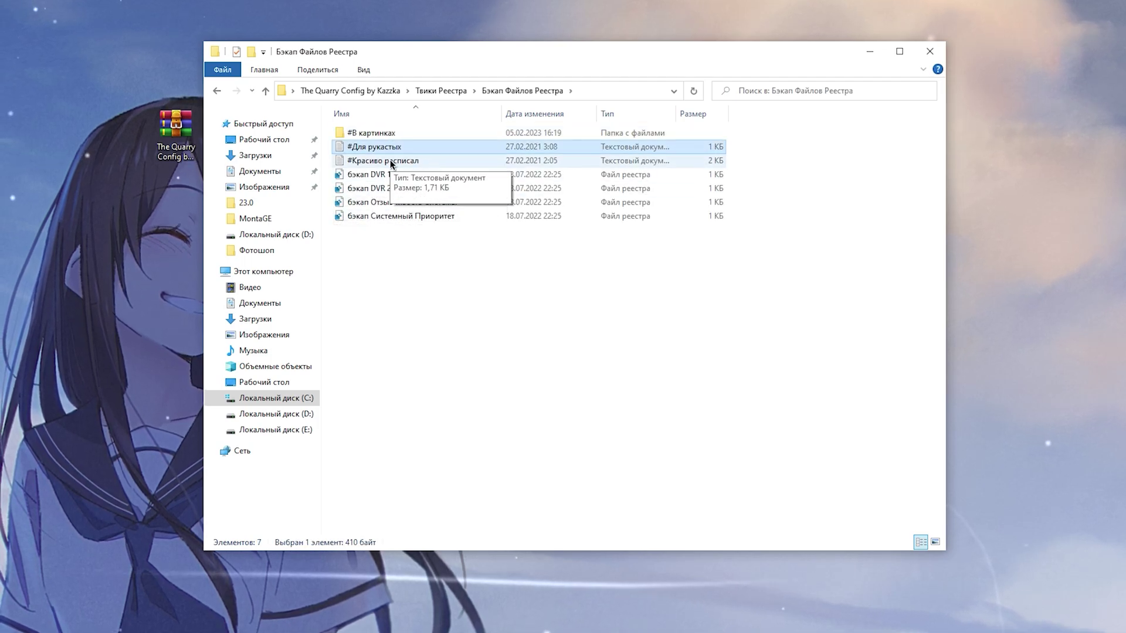
click(404, 134)
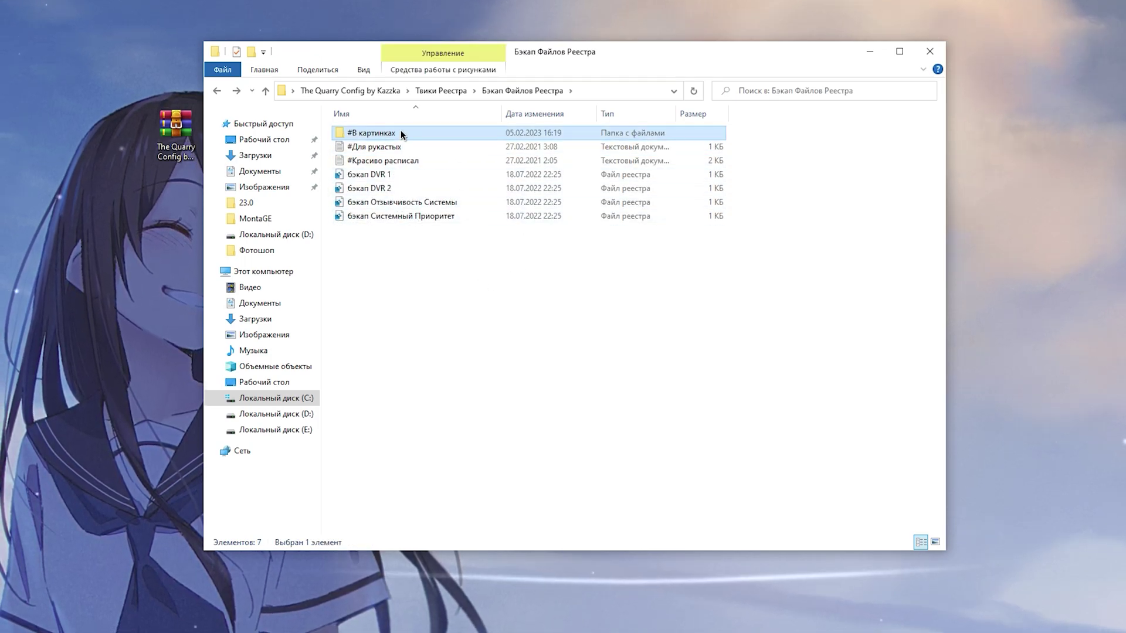
double_click(400, 135)
click(217, 90)
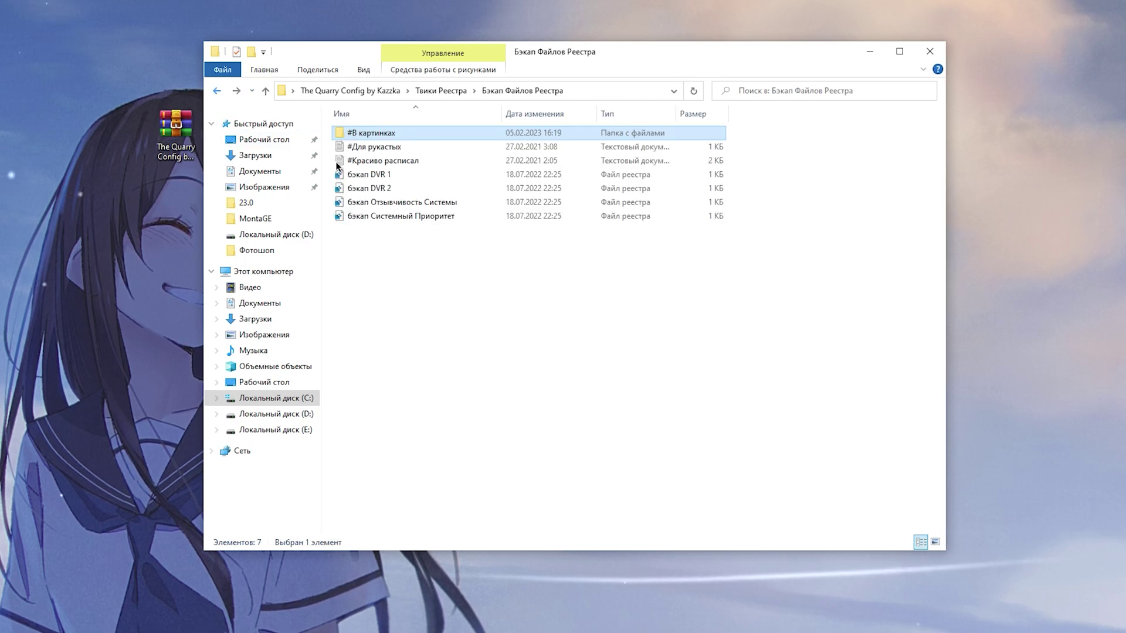
- Look at the commands offered for the бэкап DVR 1 registry file and go back to Твики Реестра
drag(384, 269, 379, 182)
click(417, 274)
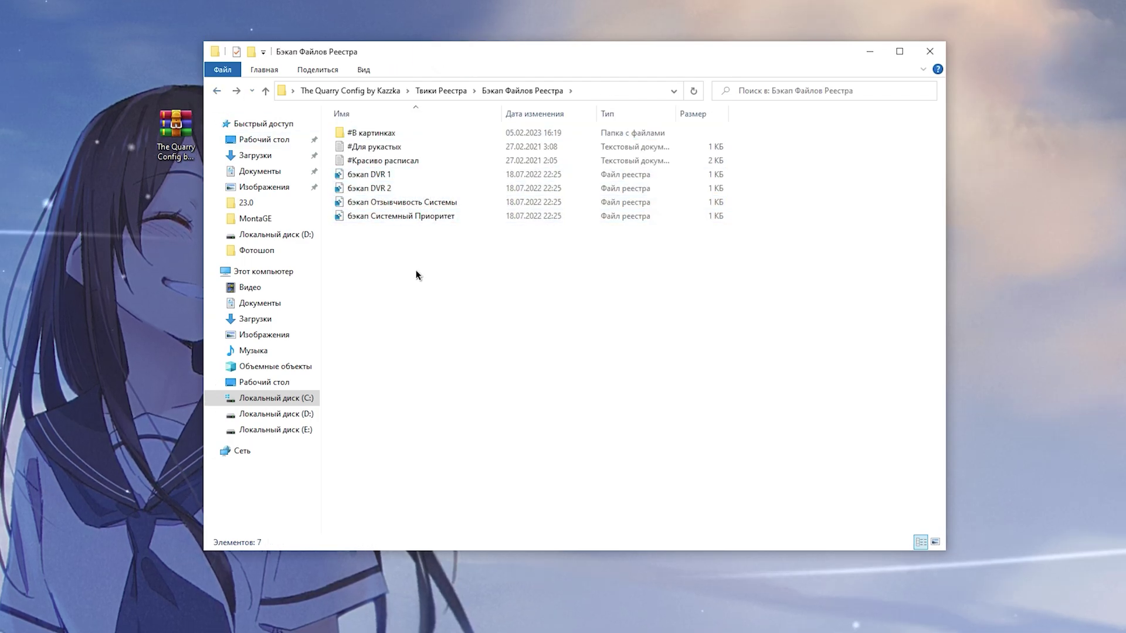
right_click(380, 179)
click(362, 291)
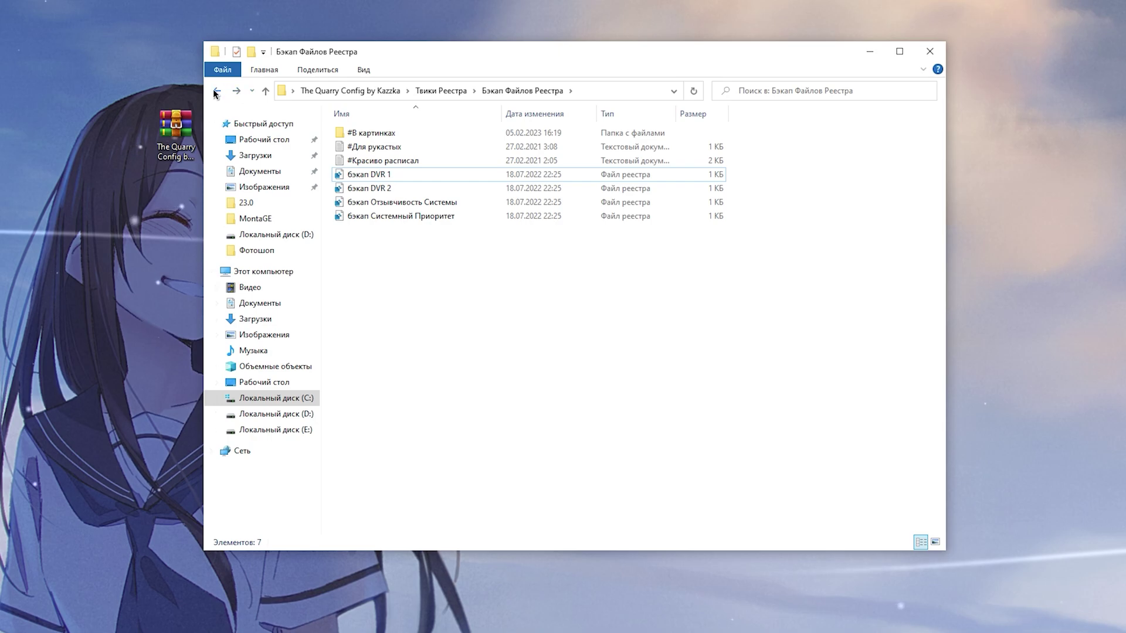
click(215, 92)
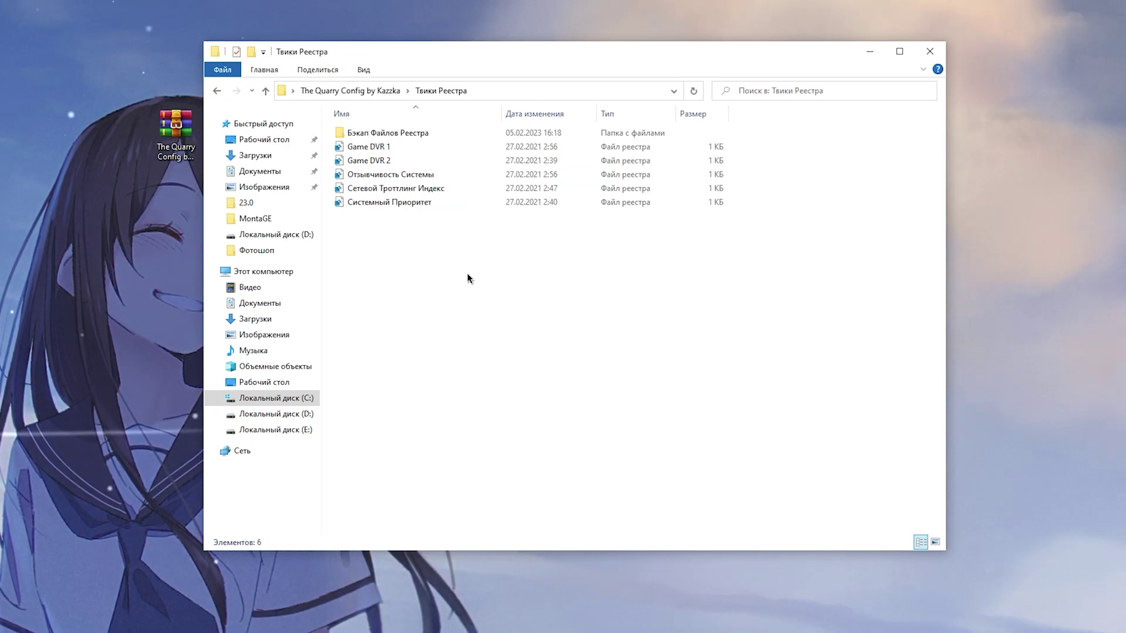
- Open the Xbox Game Bar settings from the The Quarry Config by Kazzka folder and check the Игровой режим and Записи pages
key(alt+Left)
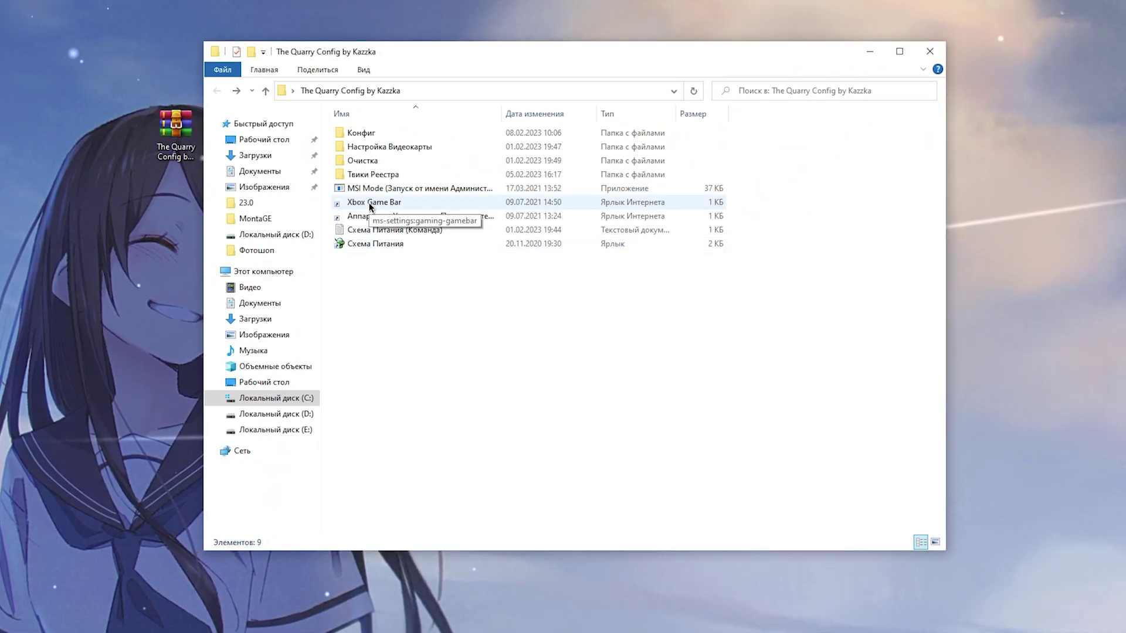
double_click(369, 203)
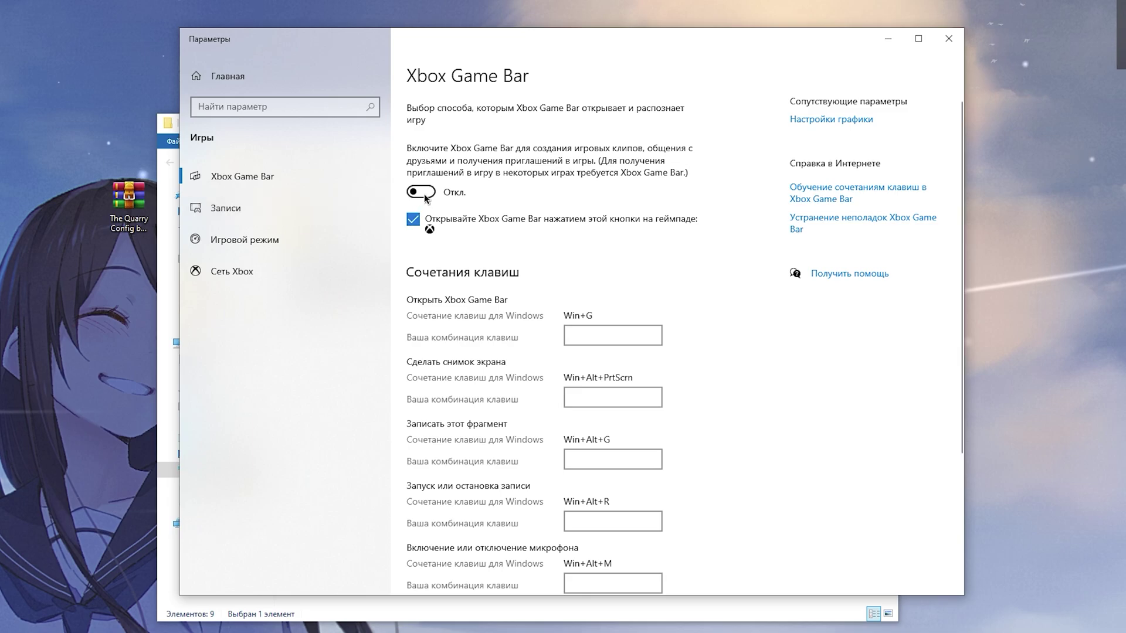
click(352, 239)
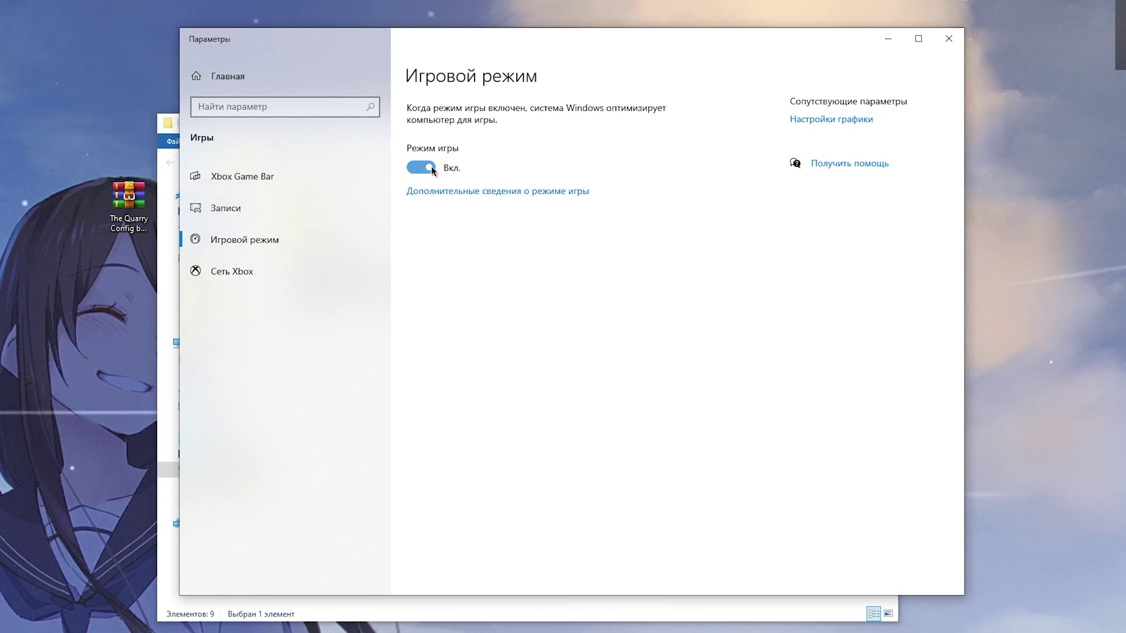
click(295, 218)
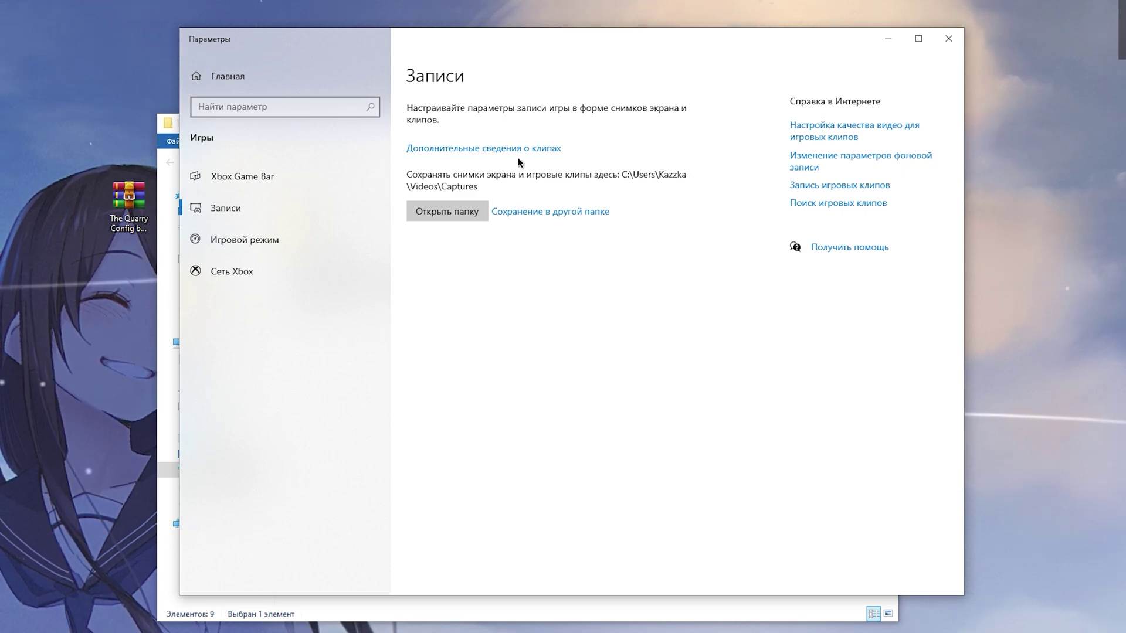
- Open the Фоновые приложения page in the Конфиденциальность settings
click(246, 74)
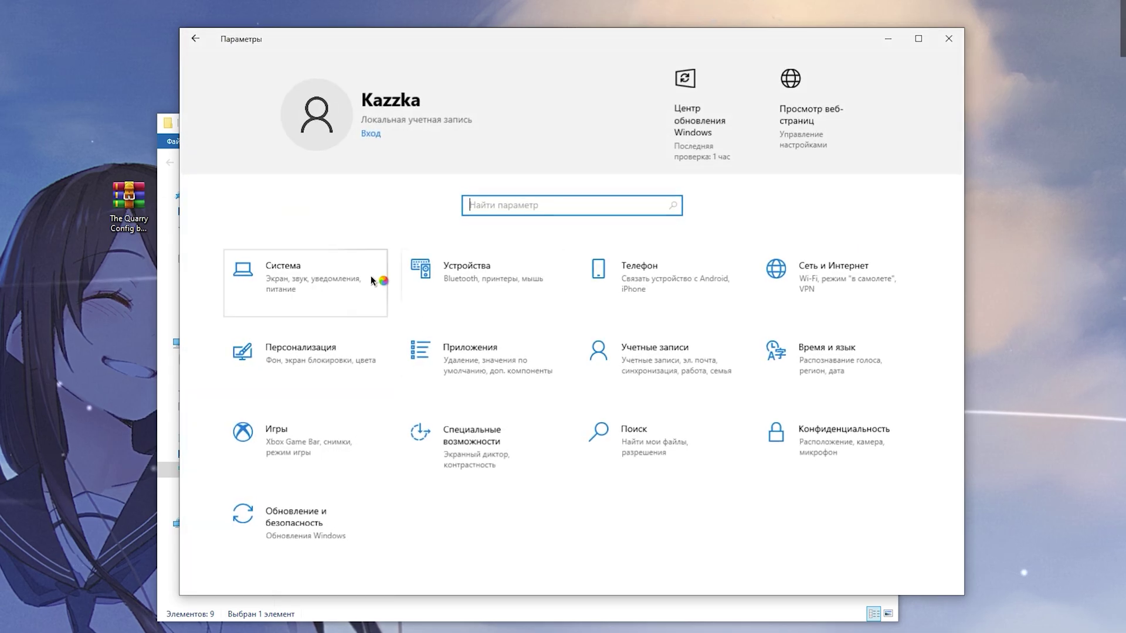
click(843, 439)
scroll(308, 389, down, 10)
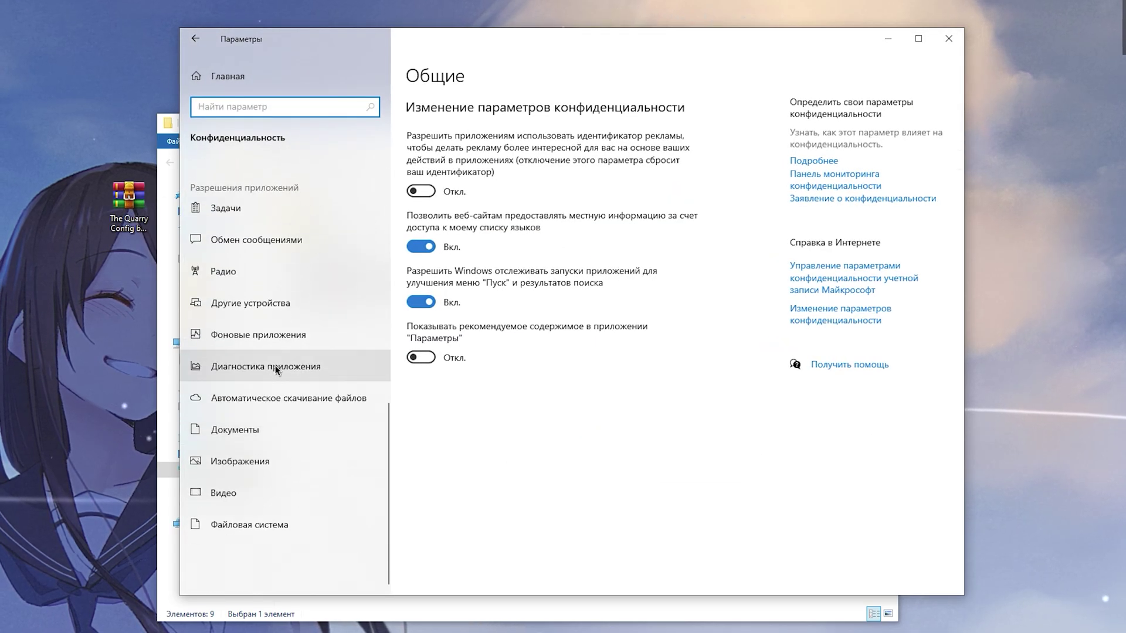
click(284, 328)
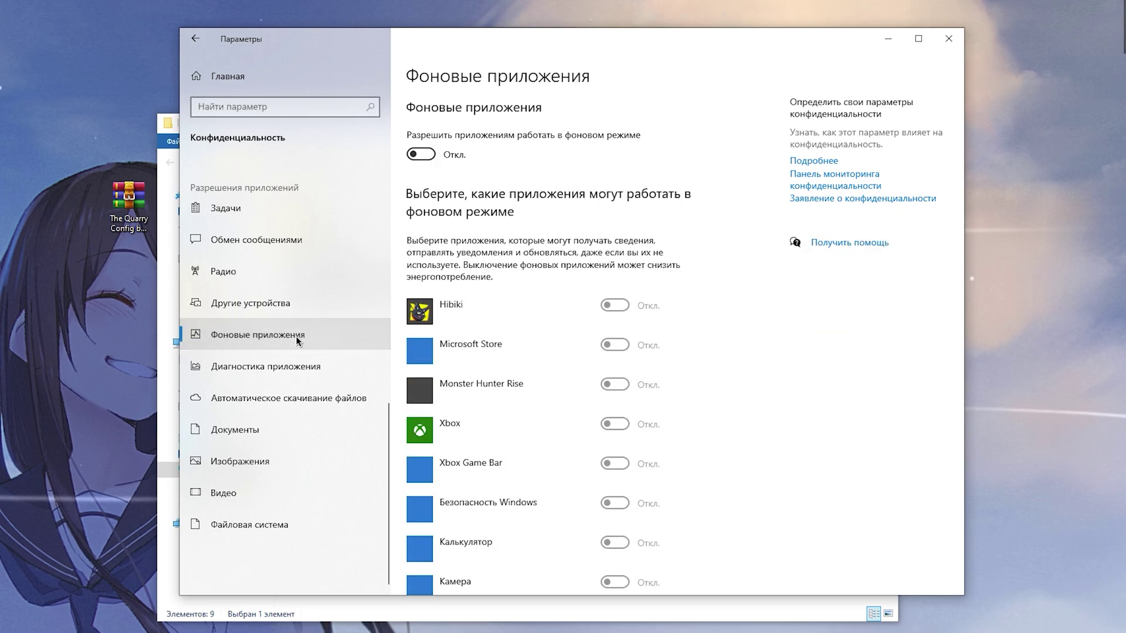
- Allow apps to run in the background, look through the app list, and disallow background running again
click(420, 155)
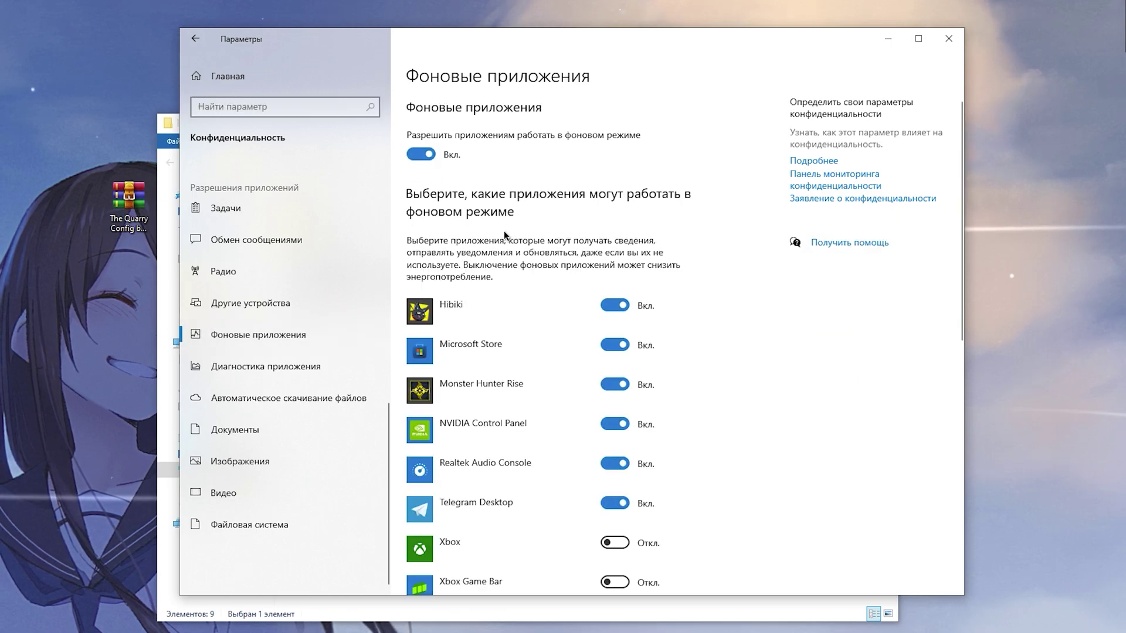
scroll(555, 344, down, 10)
scroll(555, 344, up, 10)
click(420, 154)
scroll(534, 286, down, 10)
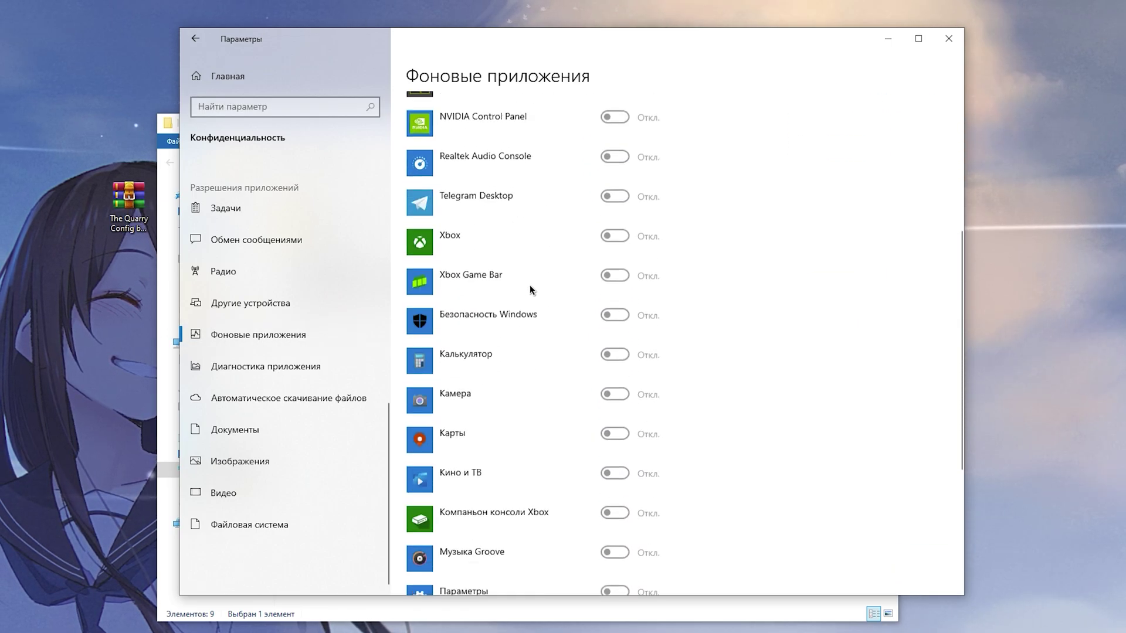
- Allow apps to run in the background again and turn off background access for Карты only
scroll(531, 287, up, 10)
click(425, 156)
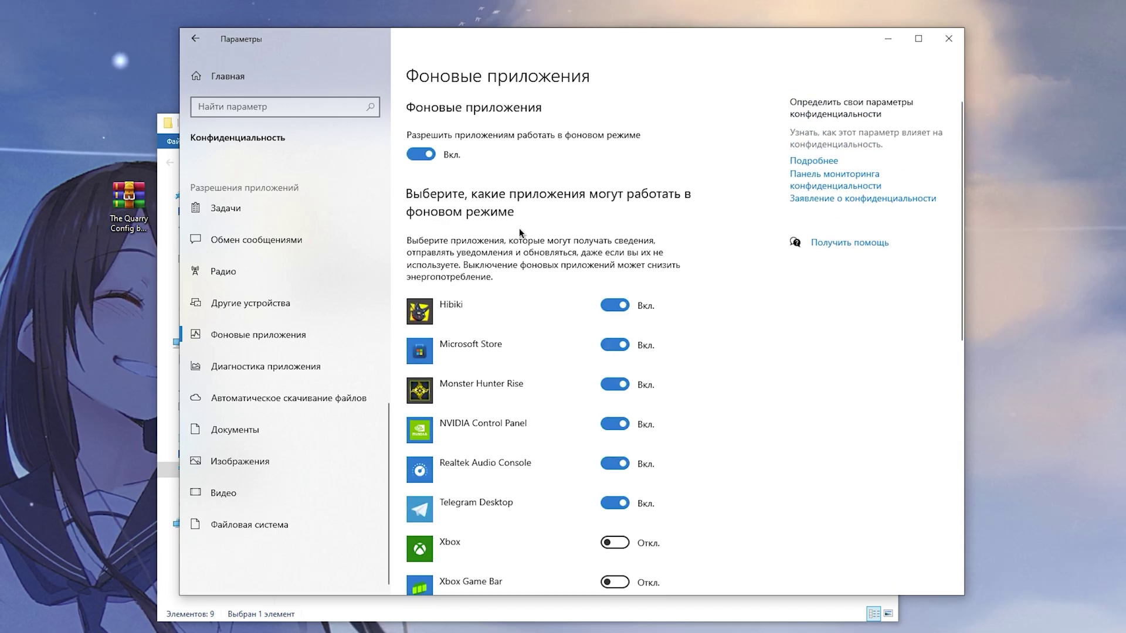
scroll(637, 330, down, 5)
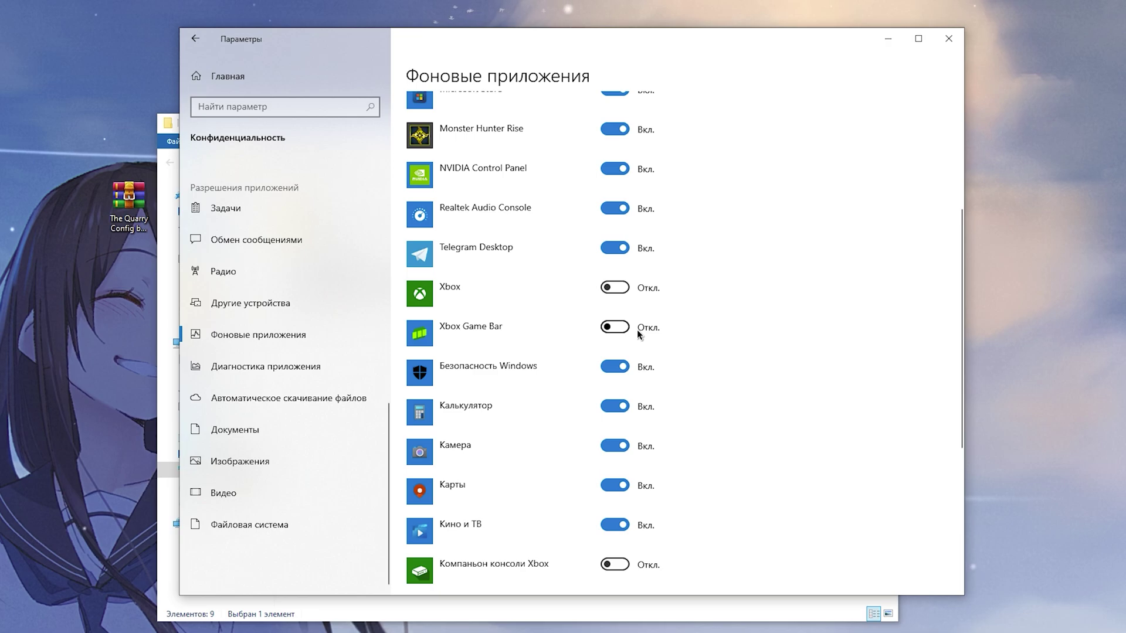
scroll(637, 329, down, 1)
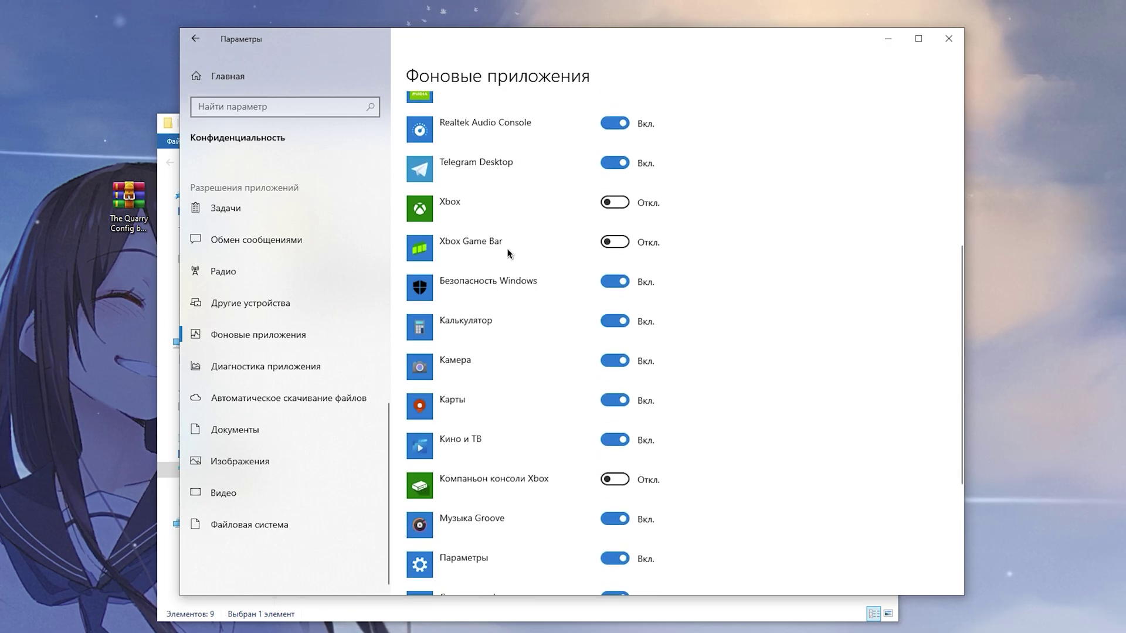
scroll(489, 337, down, 1)
scroll(490, 340, down, 5)
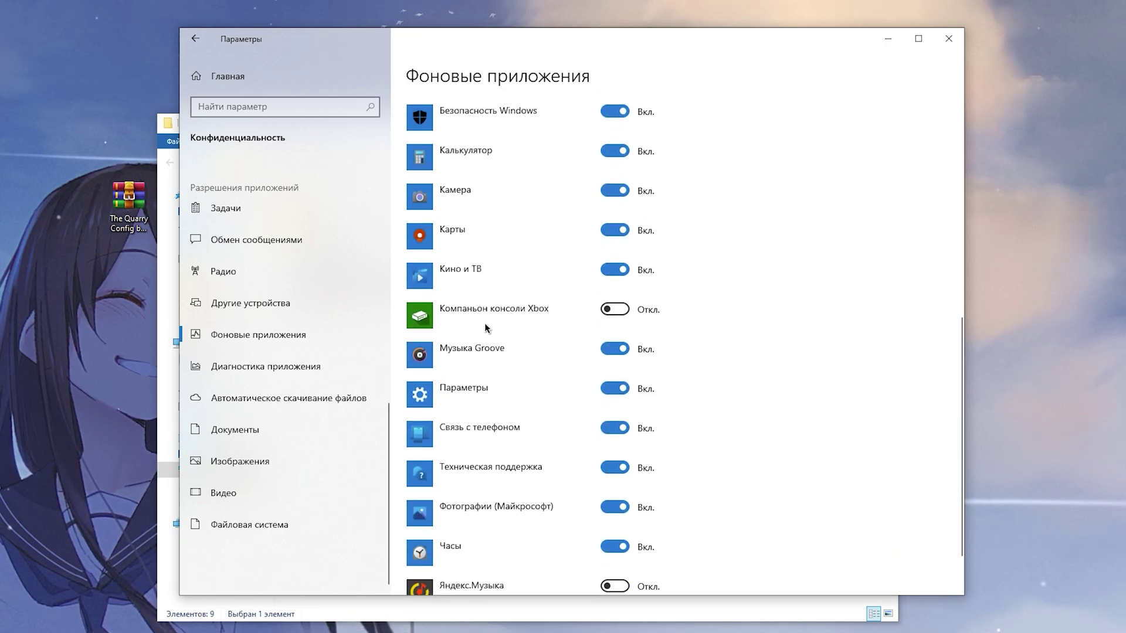
click(608, 235)
scroll(709, 328, down, 2)
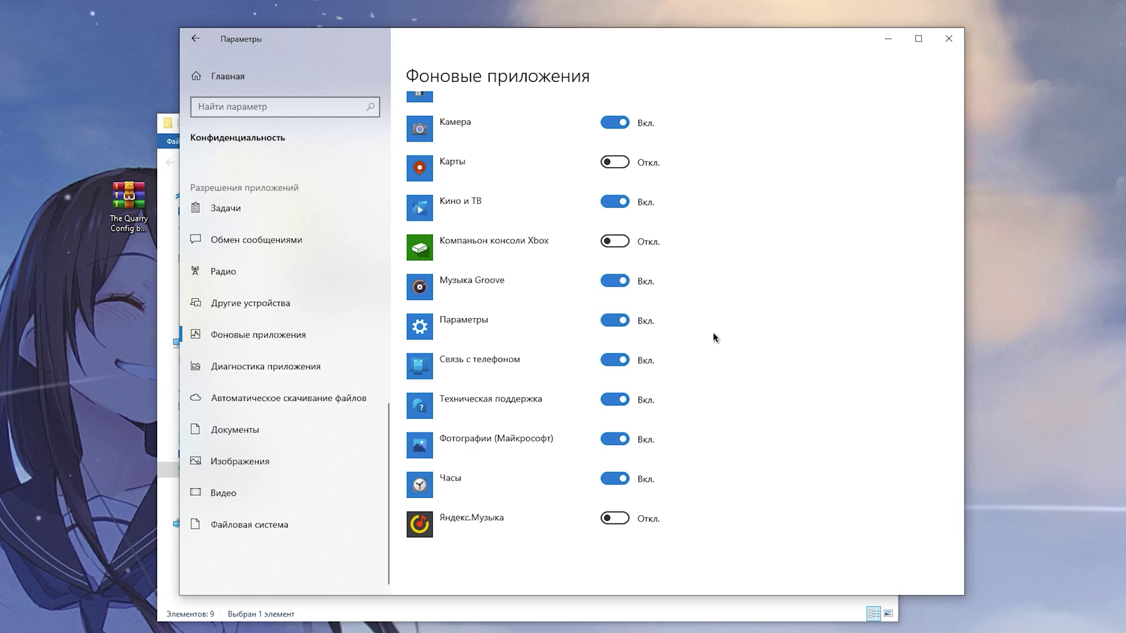
- Switch background access for Параметры off and back on, and turn off background running for all apps
click(615, 322)
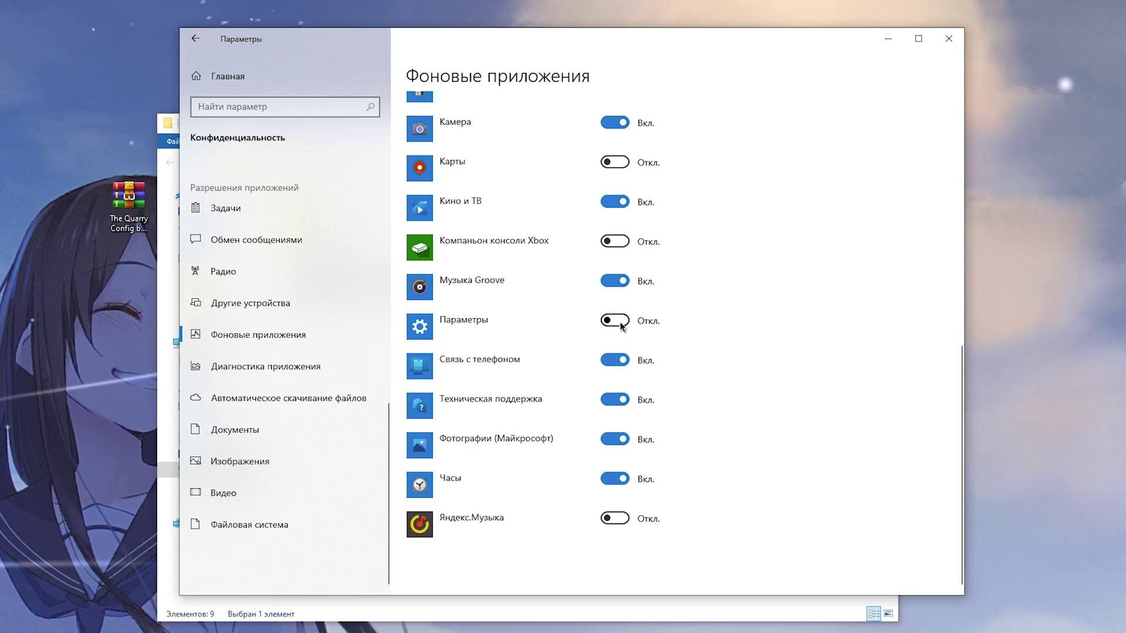
click(622, 326)
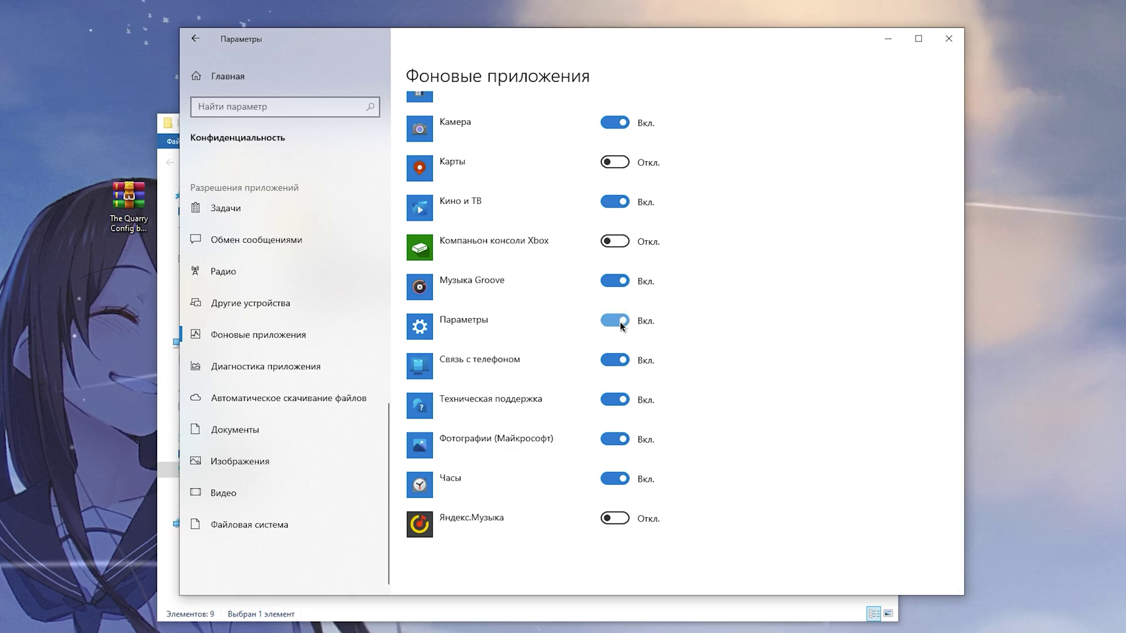
scroll(632, 321, up, 10)
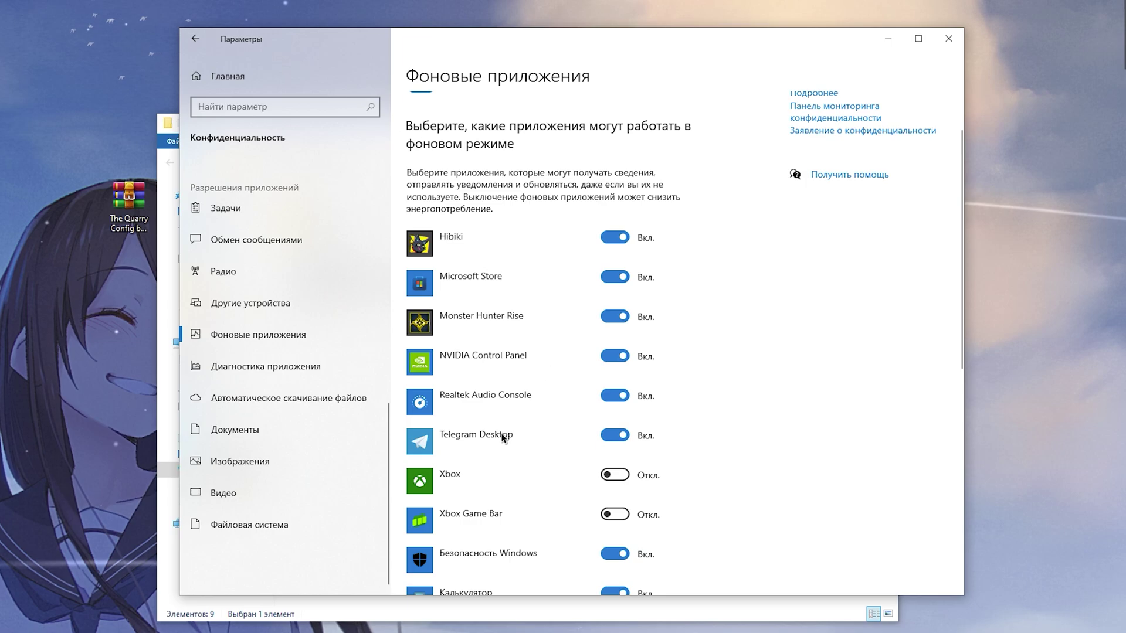
scroll(629, 415, up, 2)
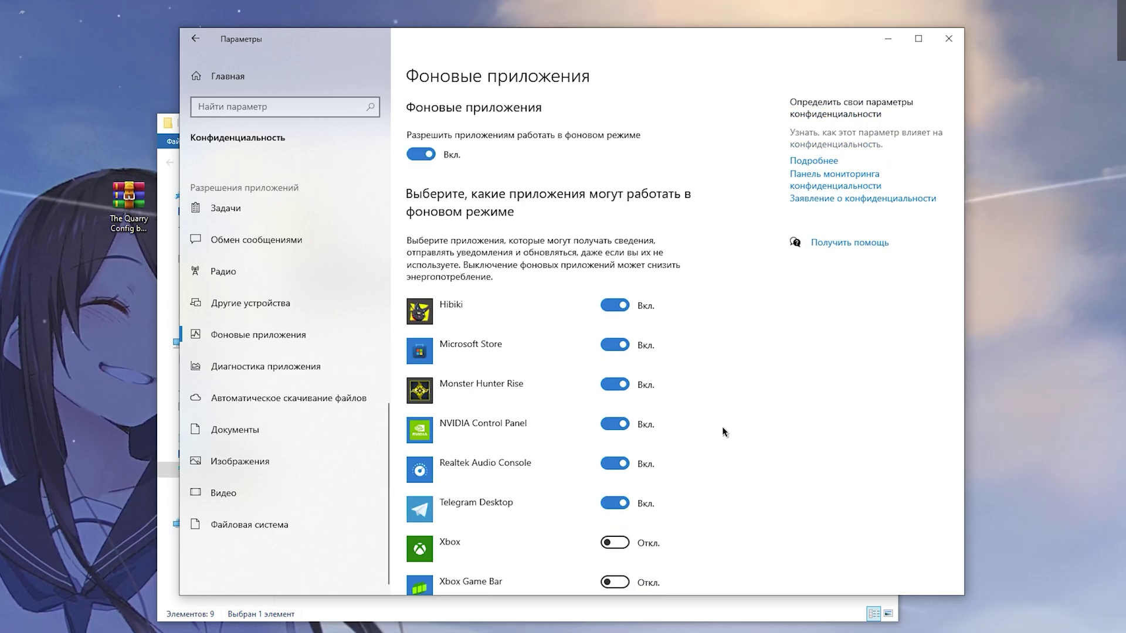
click(421, 156)
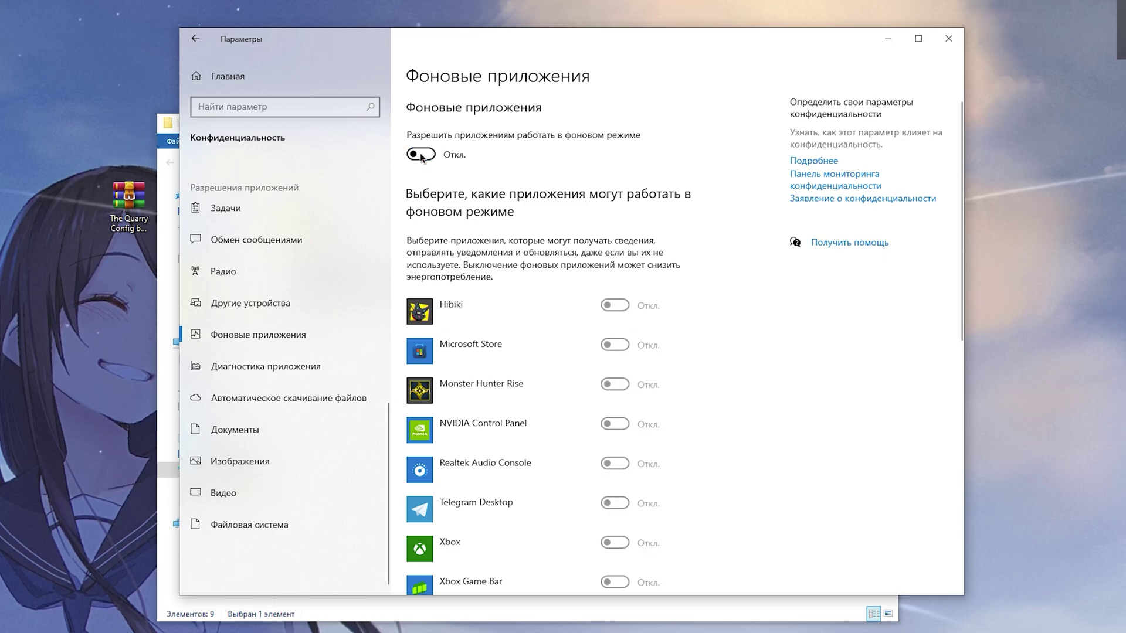